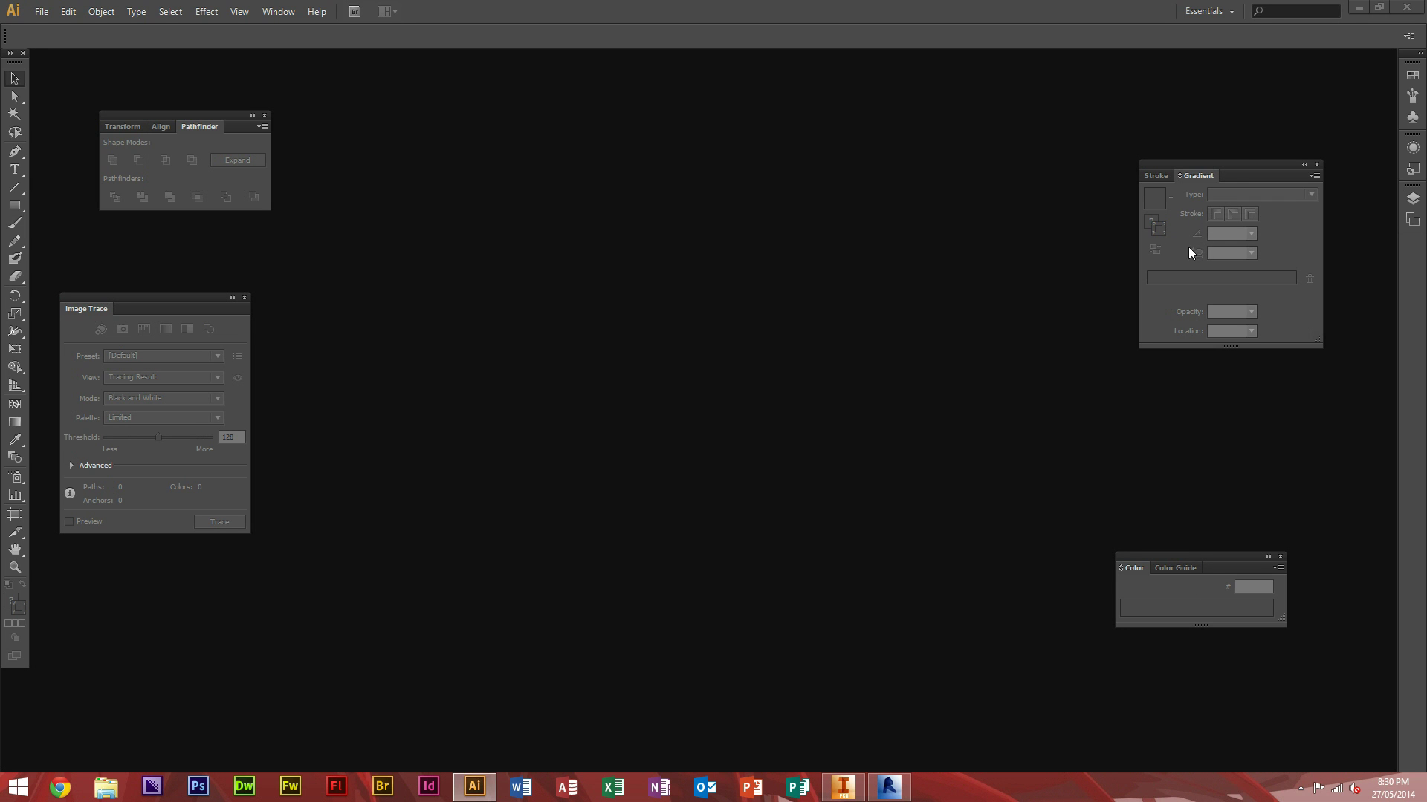
Dock the Stroke/Gradient panel group at the right edge, then float it nearby
drag(1229, 173, 1412, 253)
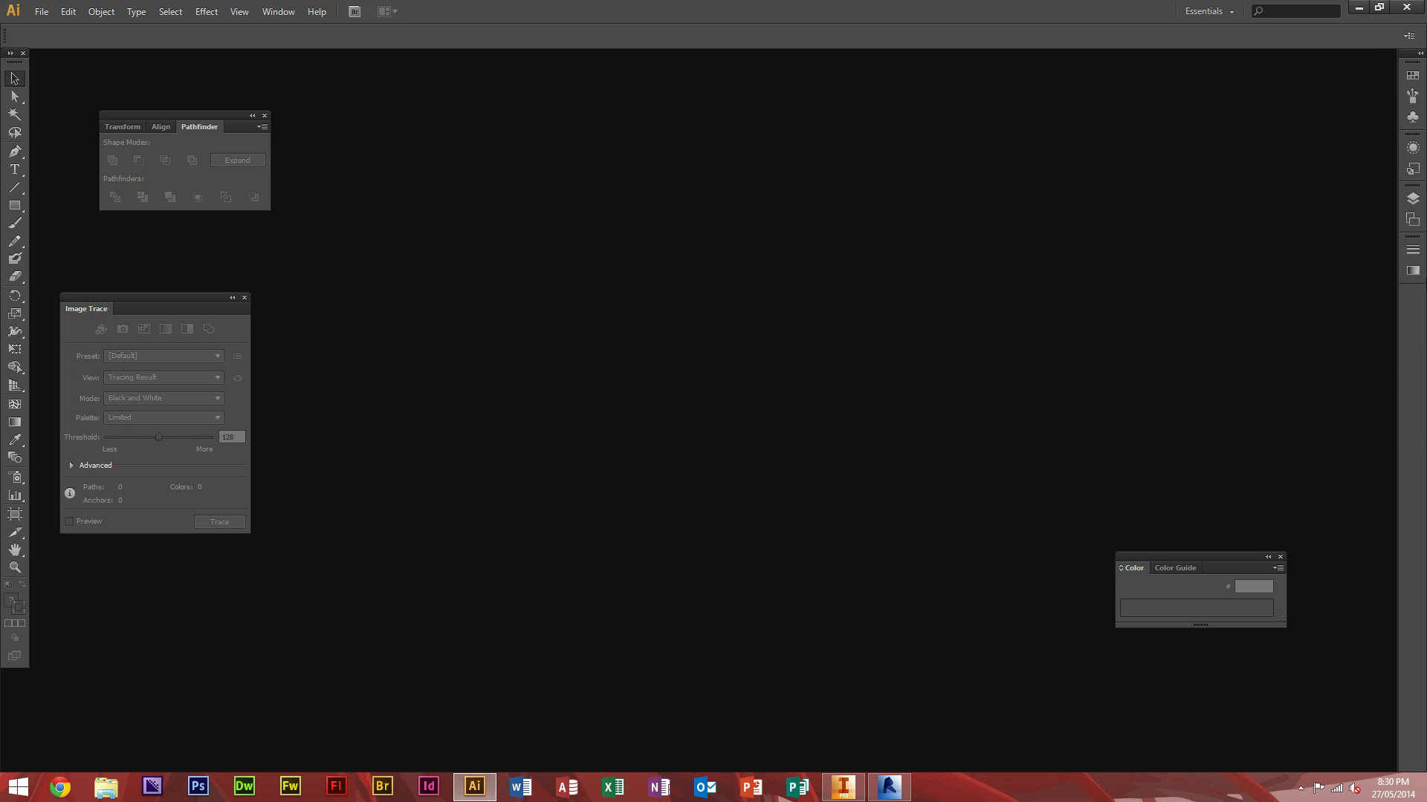
click(1413, 270)
drag(1327, 238, 1307, 216)
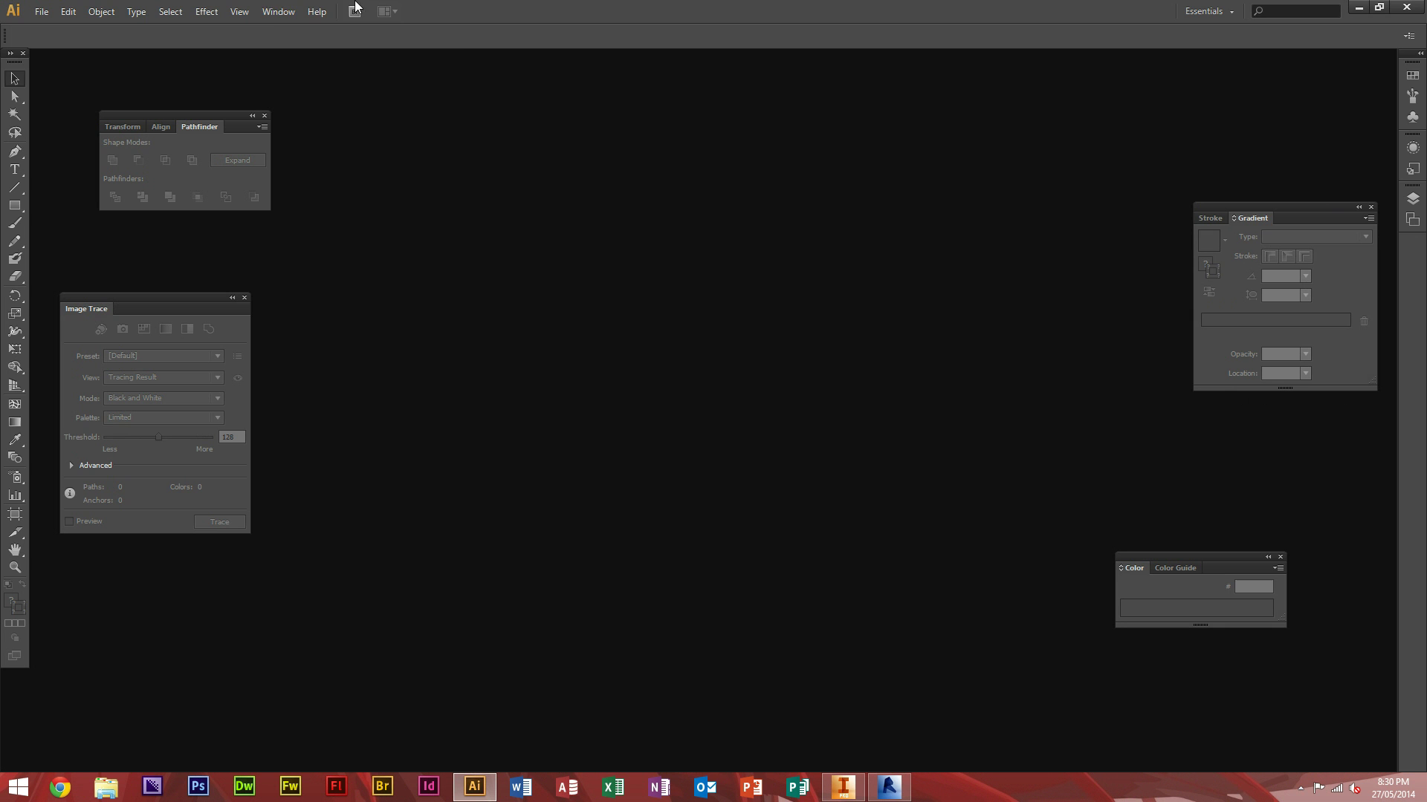
click(278, 12)
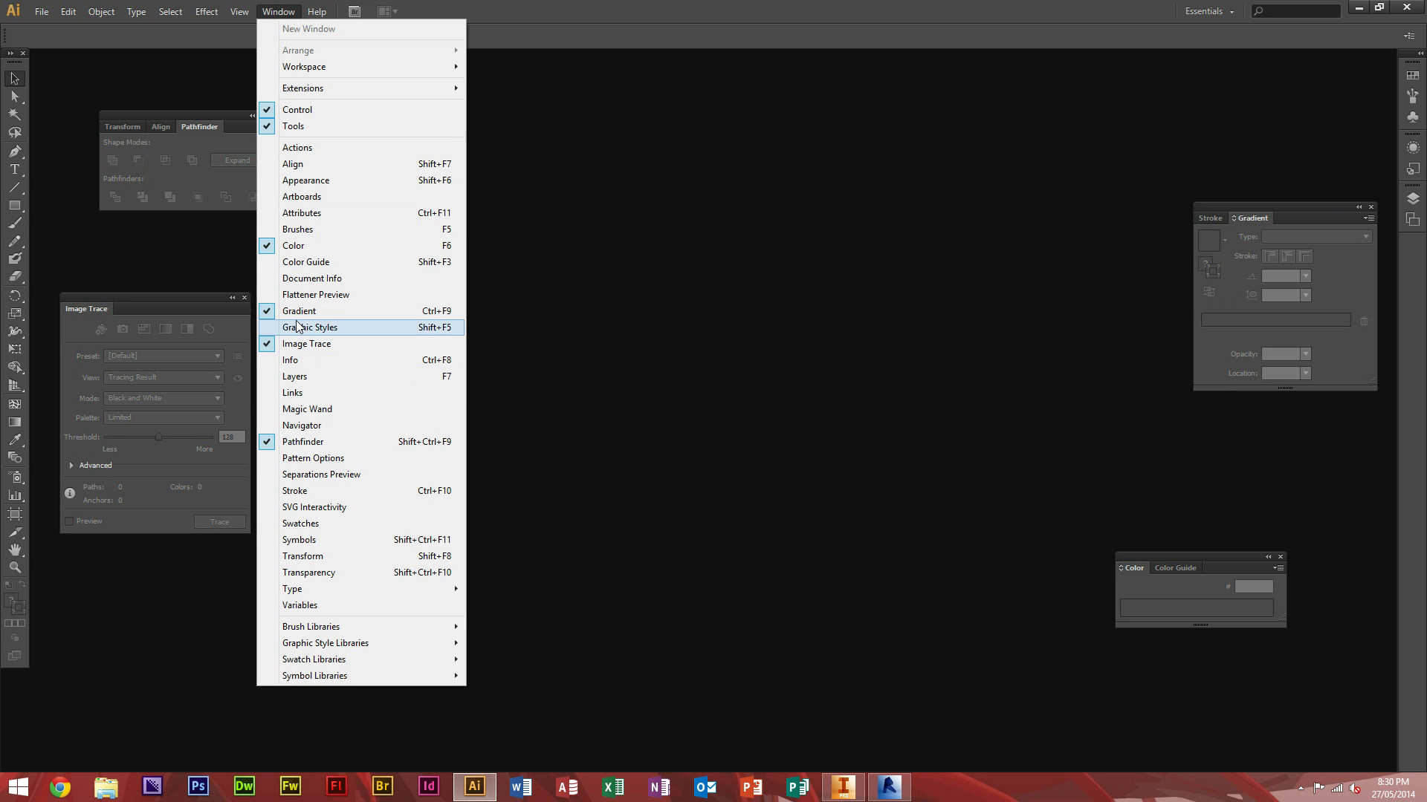
click(513, 262)
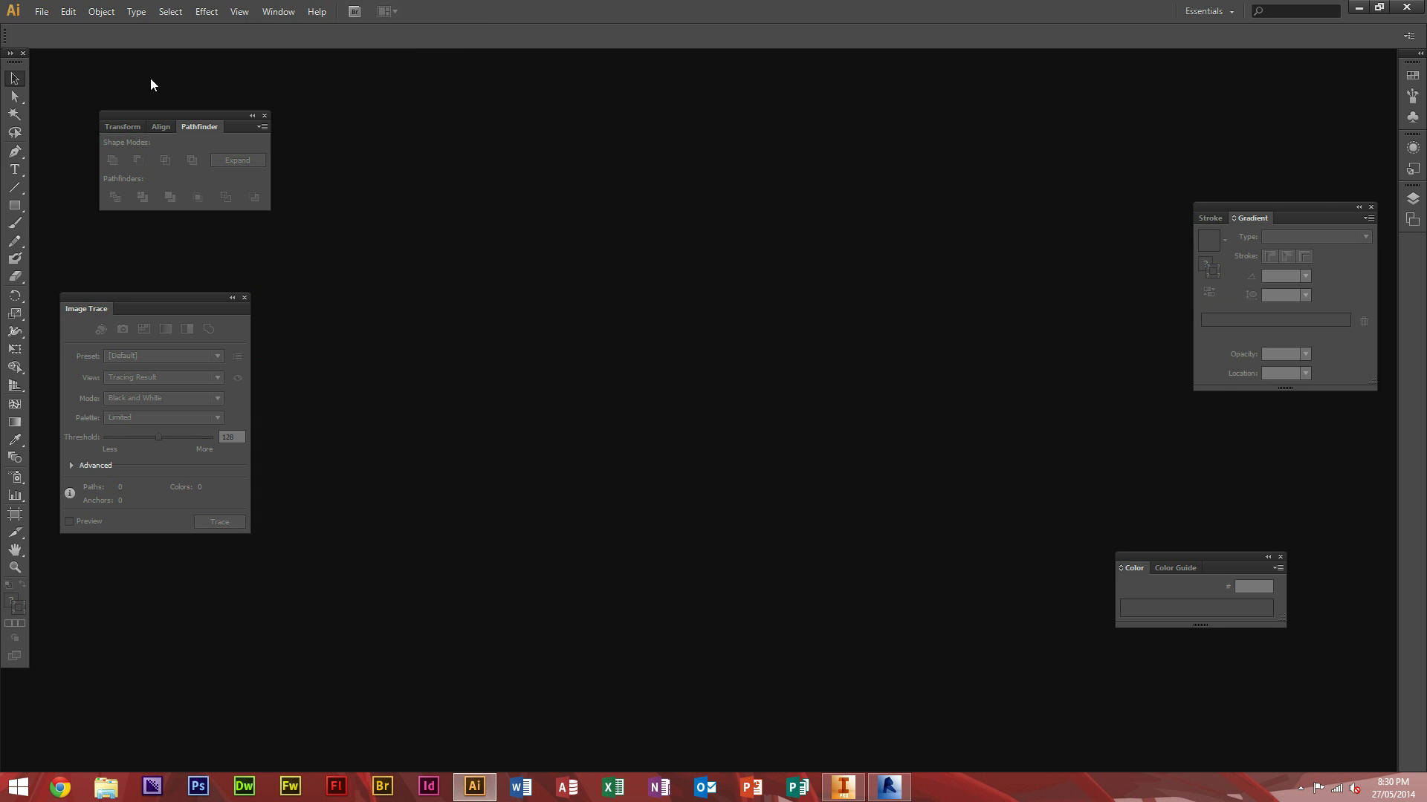
Create a new document 300 px wide by 300 px high
click(41, 12)
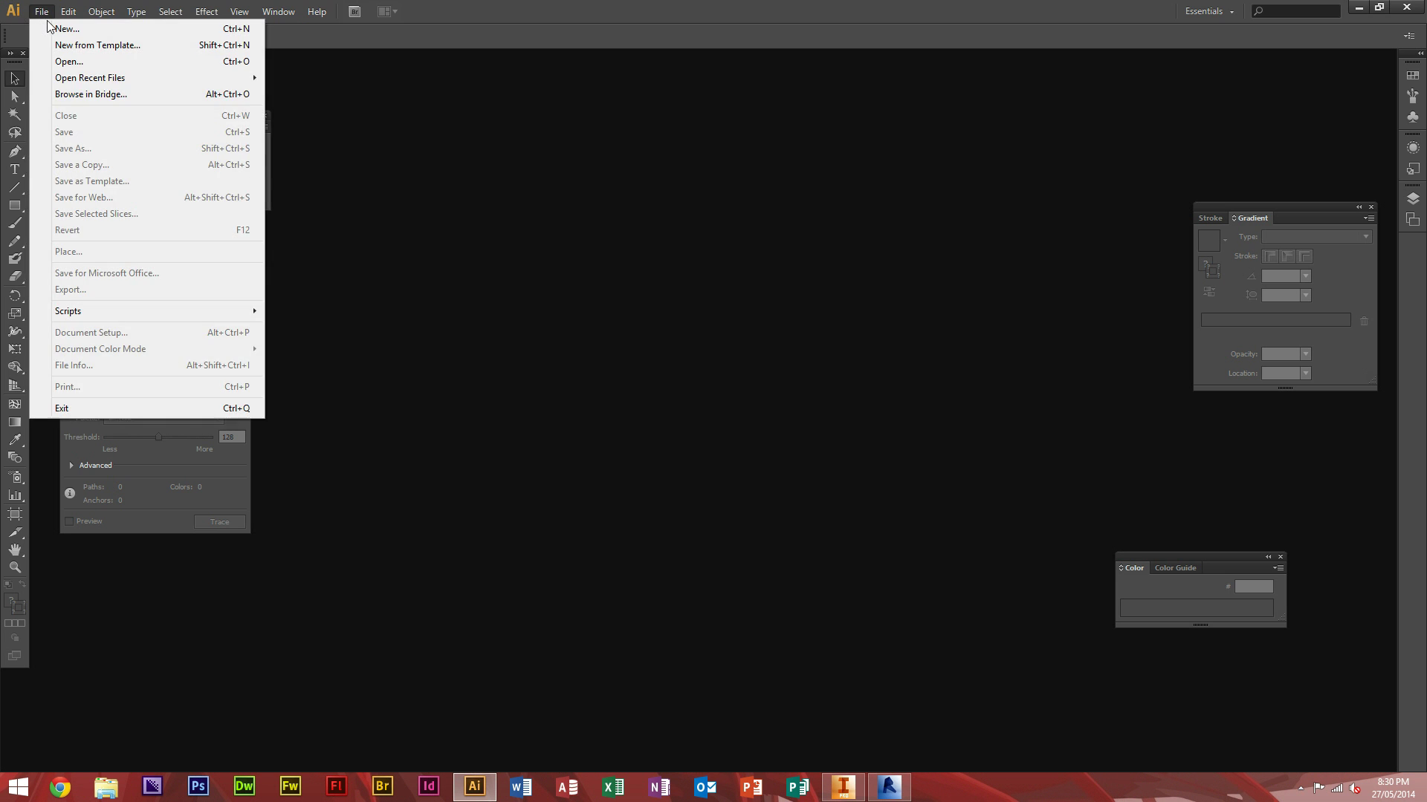
click(67, 28)
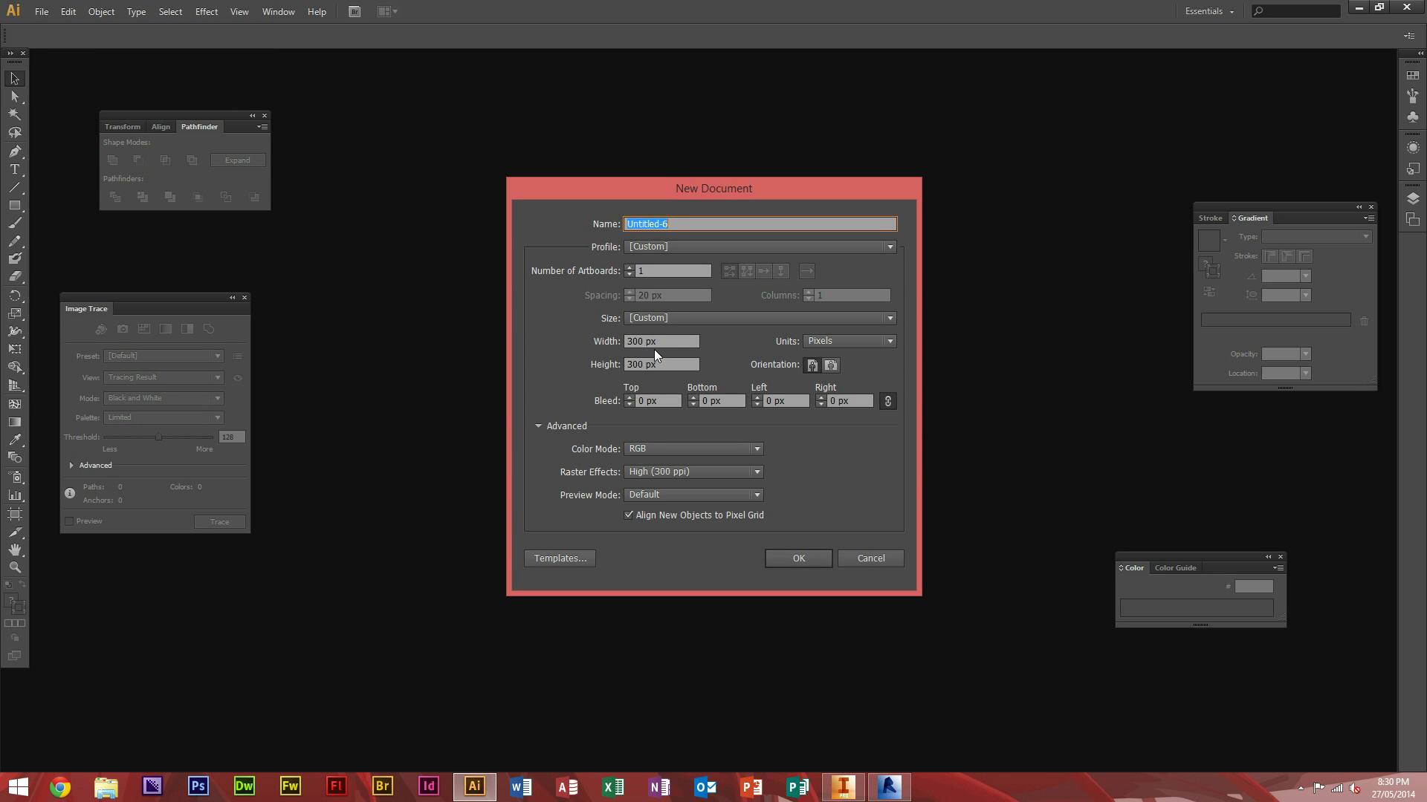
click(655, 343)
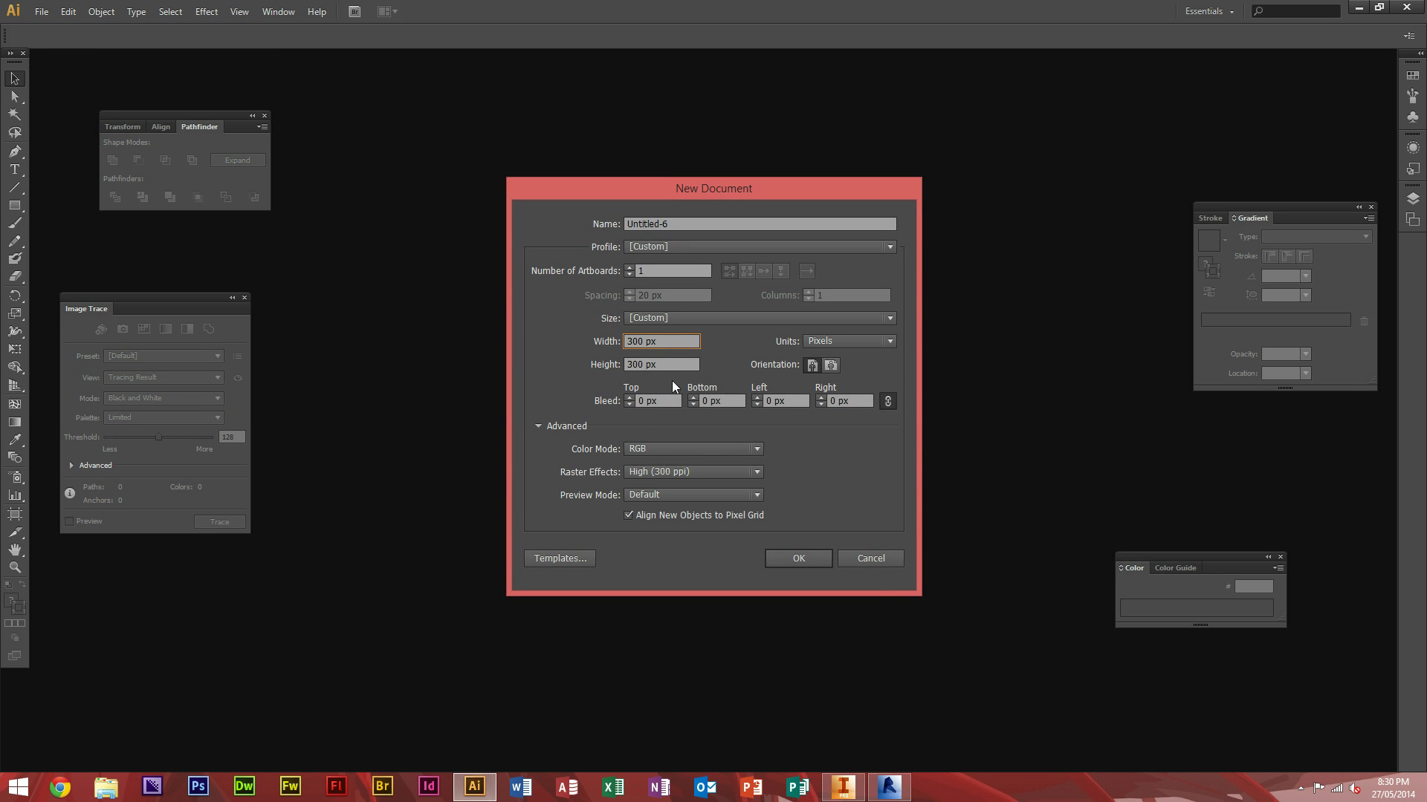
click(798, 559)
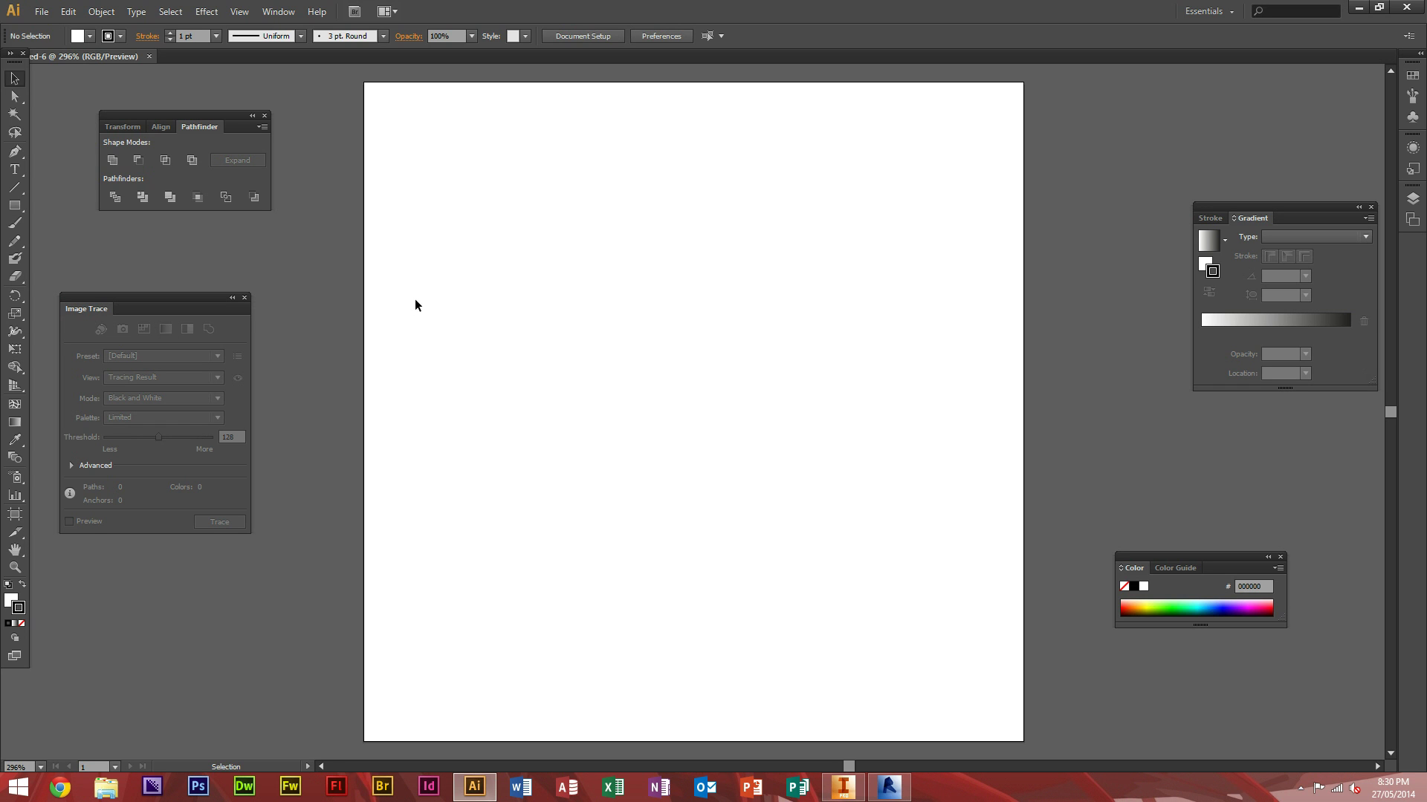
Draw a roughly 222 × 75 px rectangle near the artboard top, nudge it down-right and select it
click(14, 207)
drag(400, 135, 888, 300)
click(14, 78)
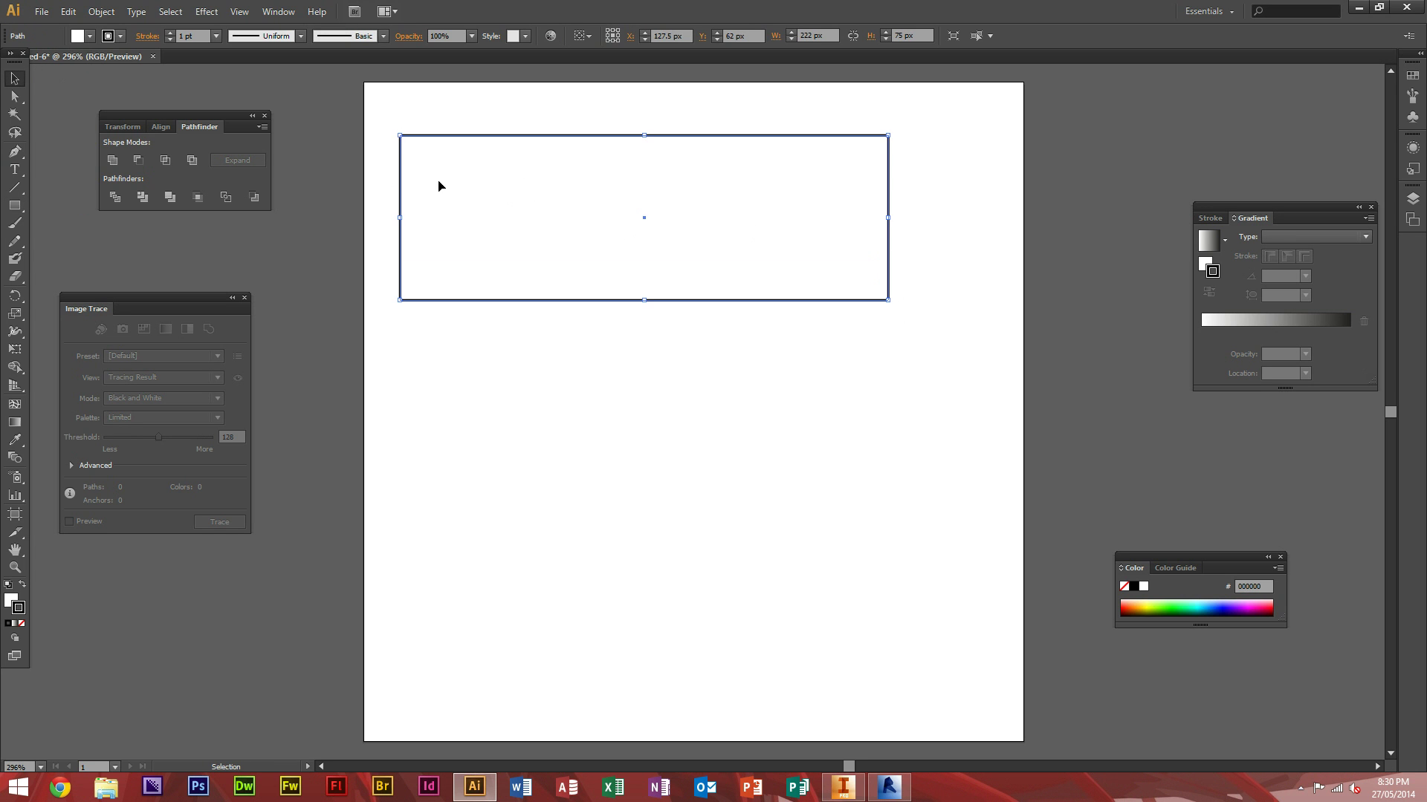
drag(508, 193, 544, 228)
click(484, 113)
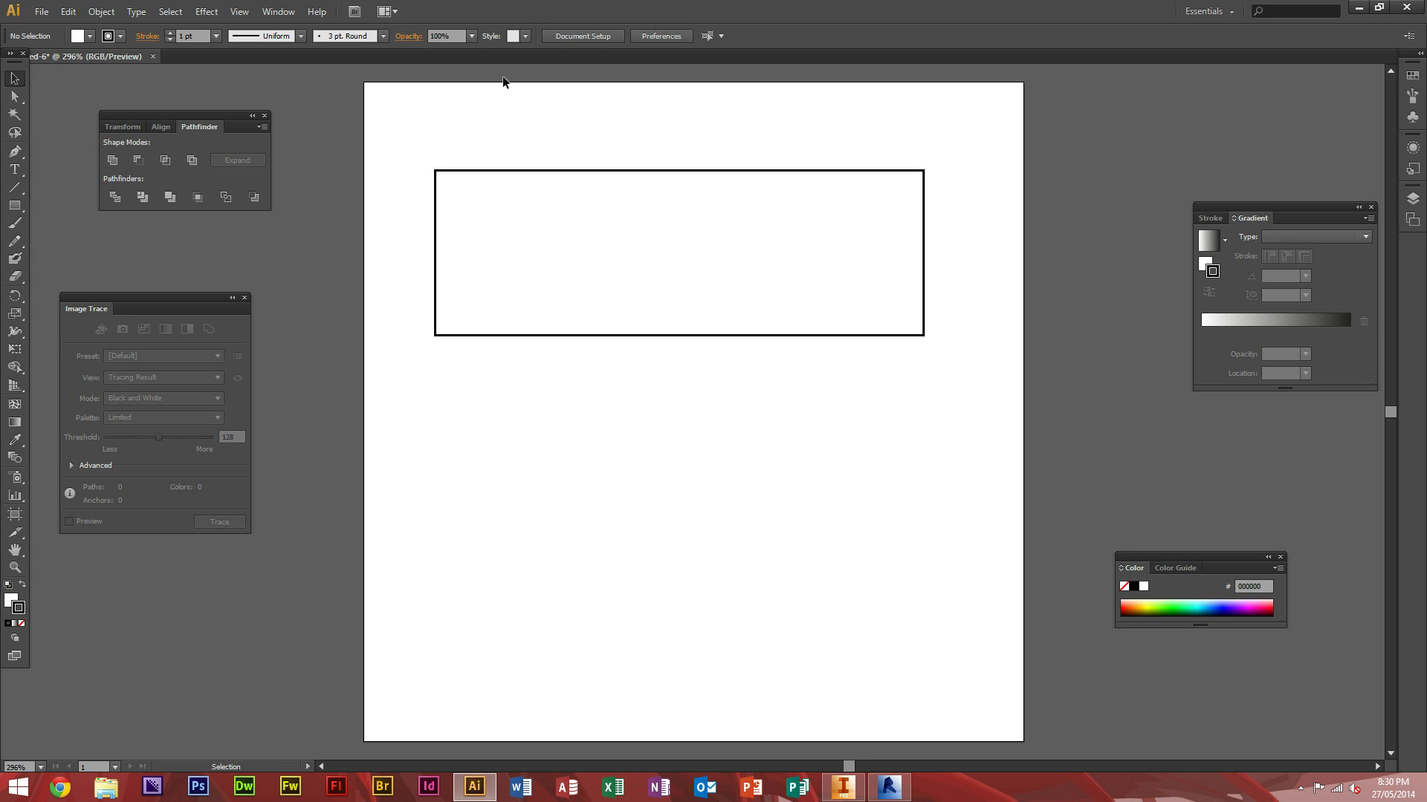
click(569, 173)
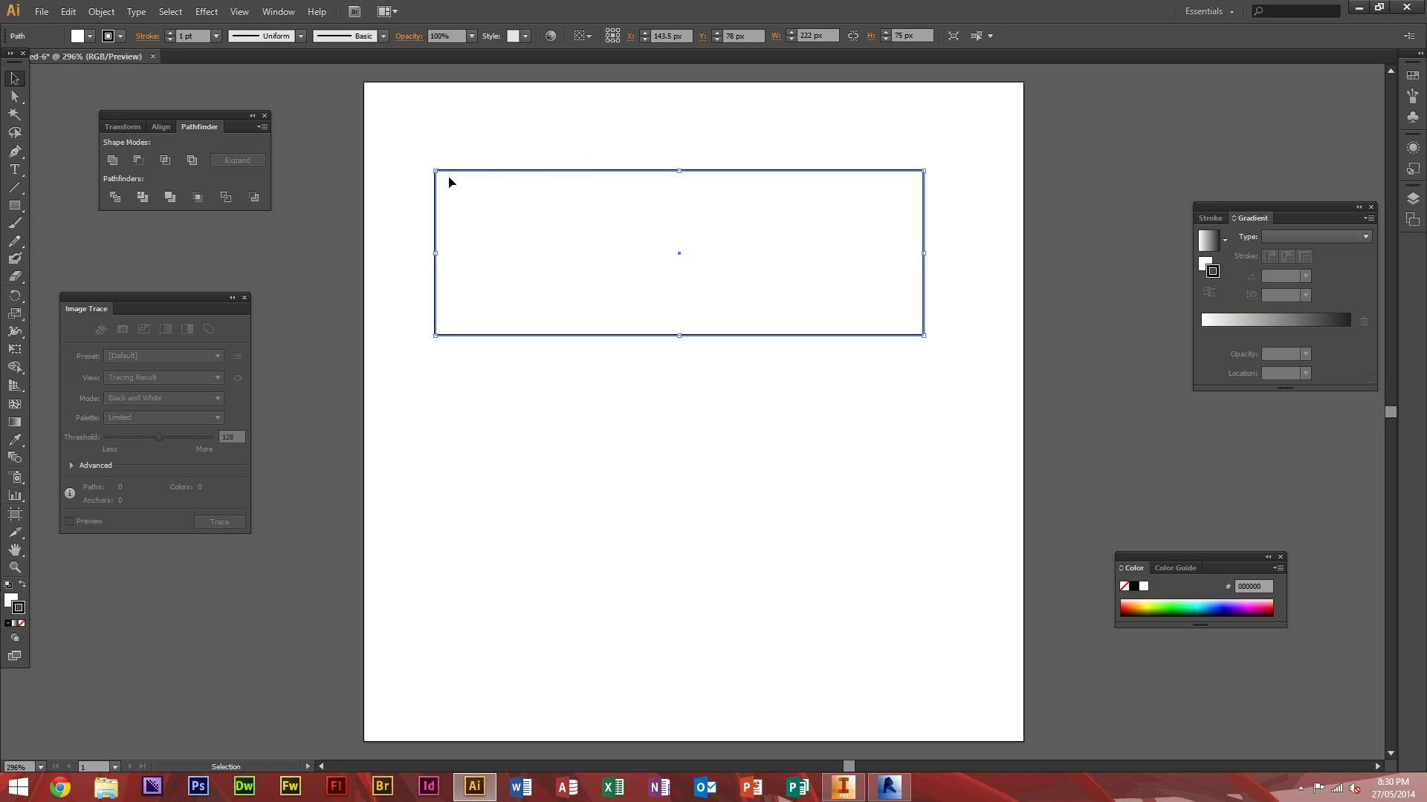
click(19, 606)
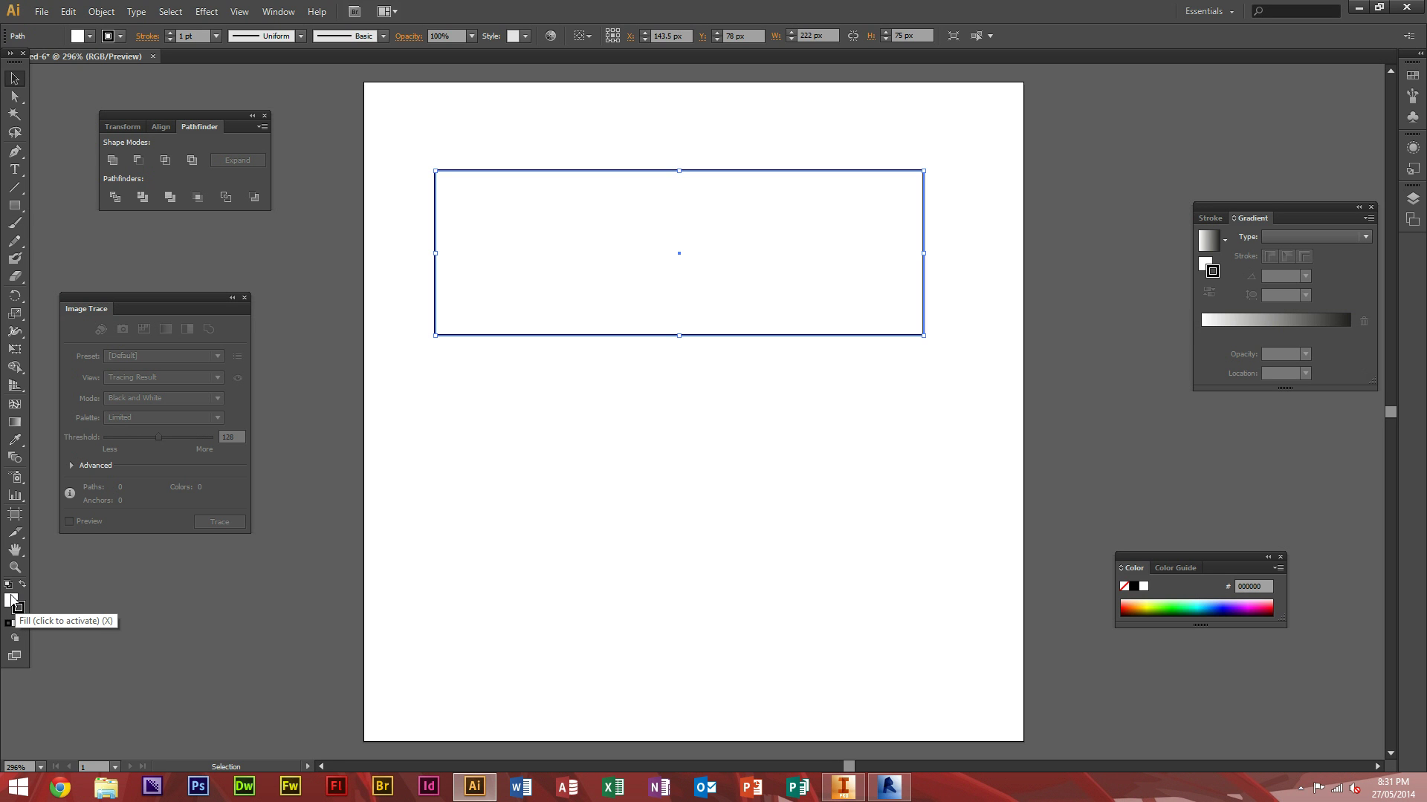
Fill the rectangle with red F70808
double_click(11, 599)
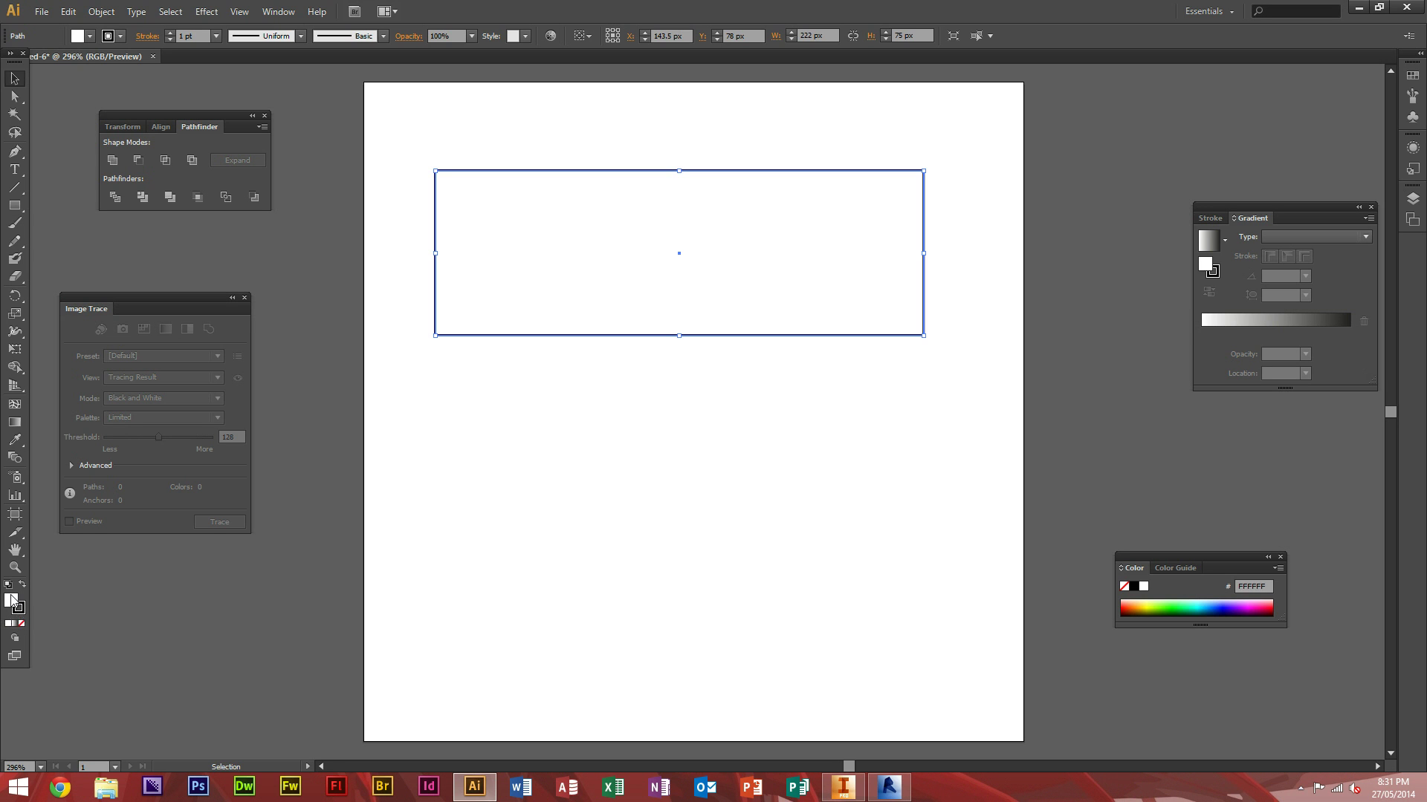
drag(547, 305, 607, 243)
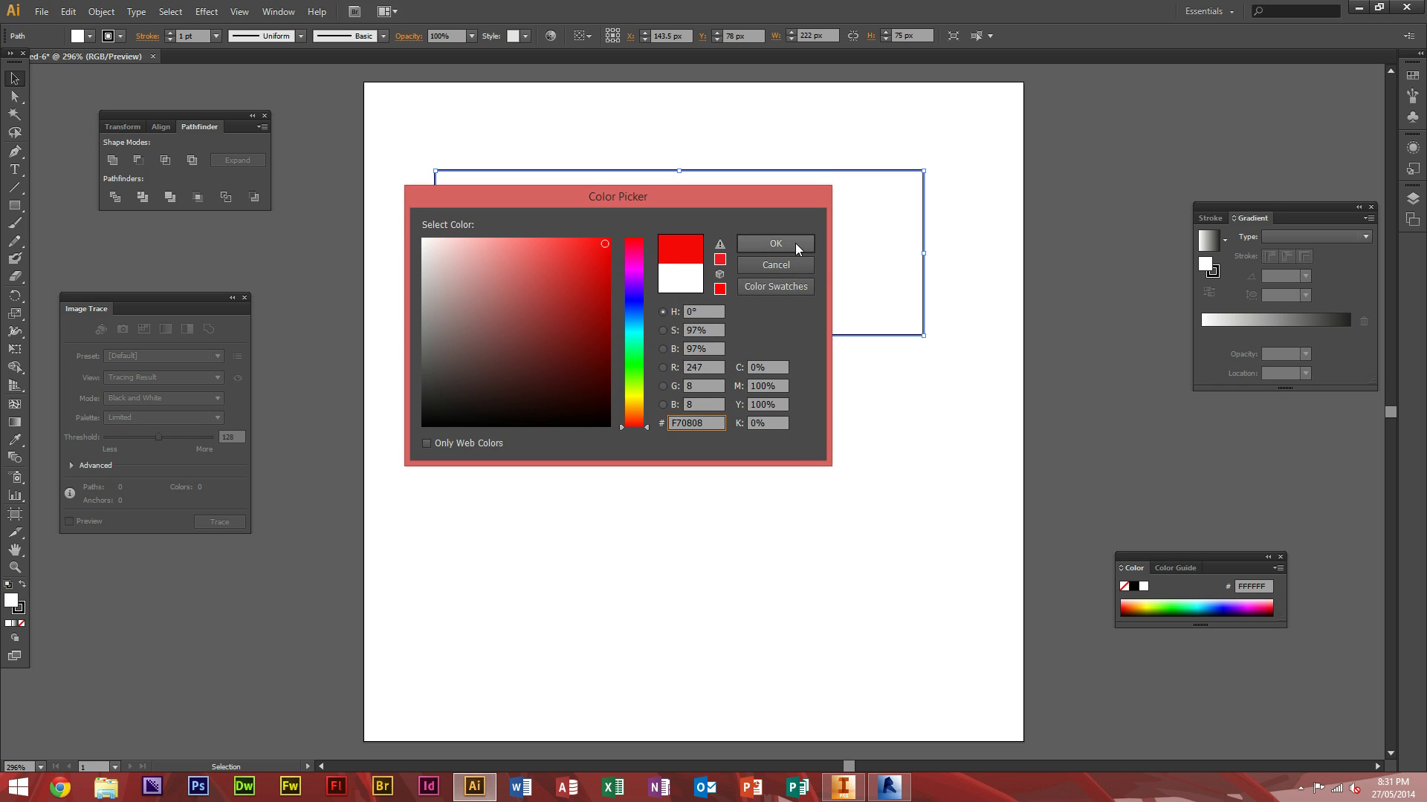
click(775, 243)
click(265, 549)
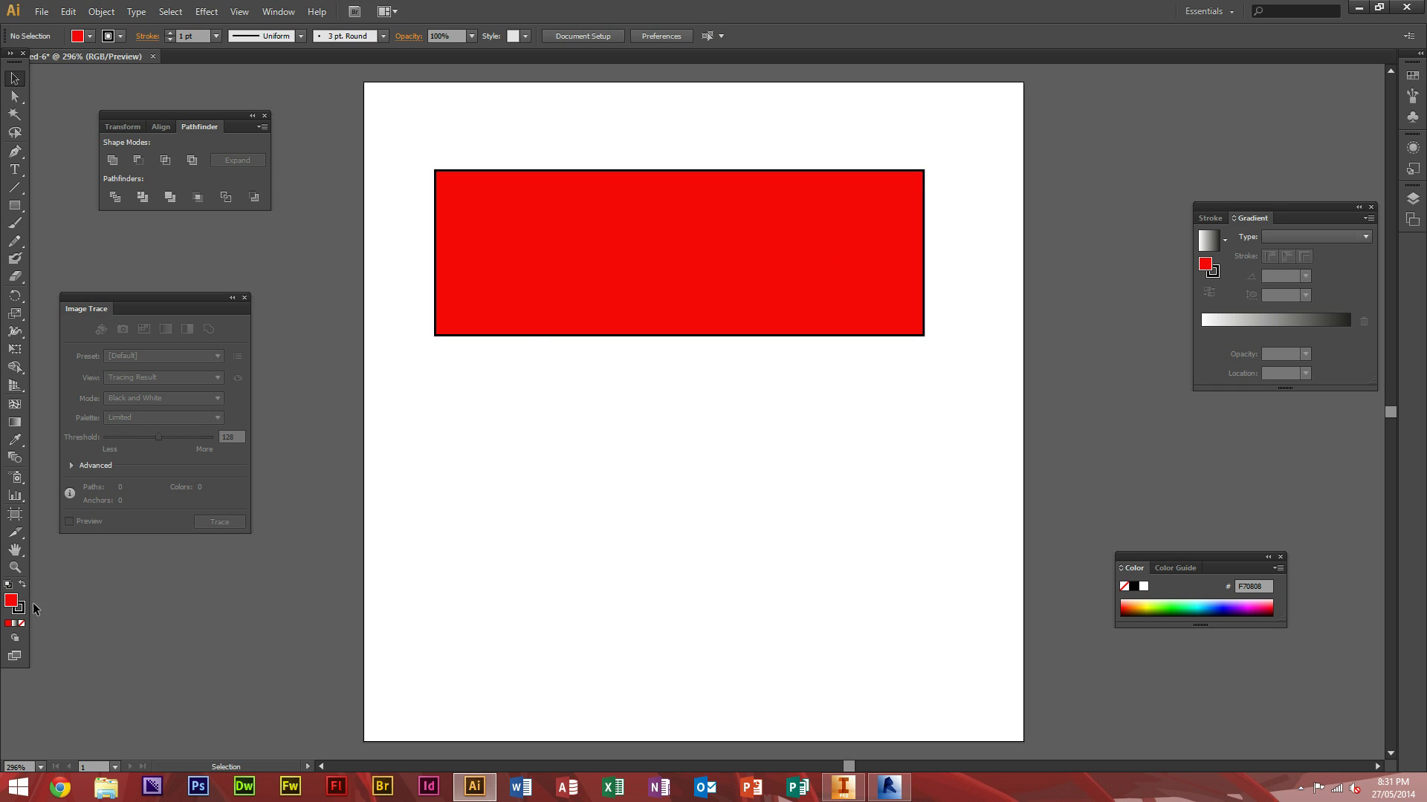
Give the rectangle a blue 2A39EA outline
click(547, 303)
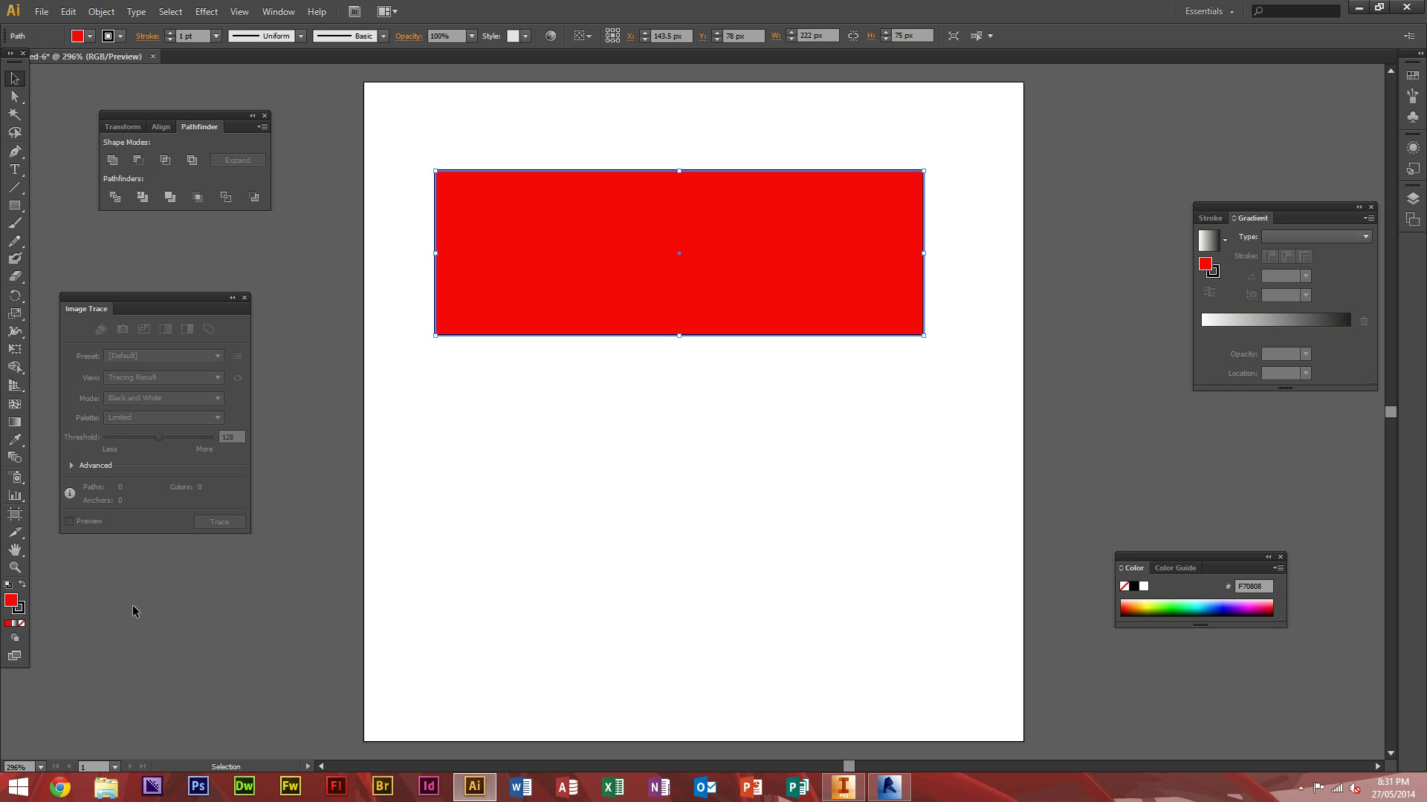
double_click(20, 609)
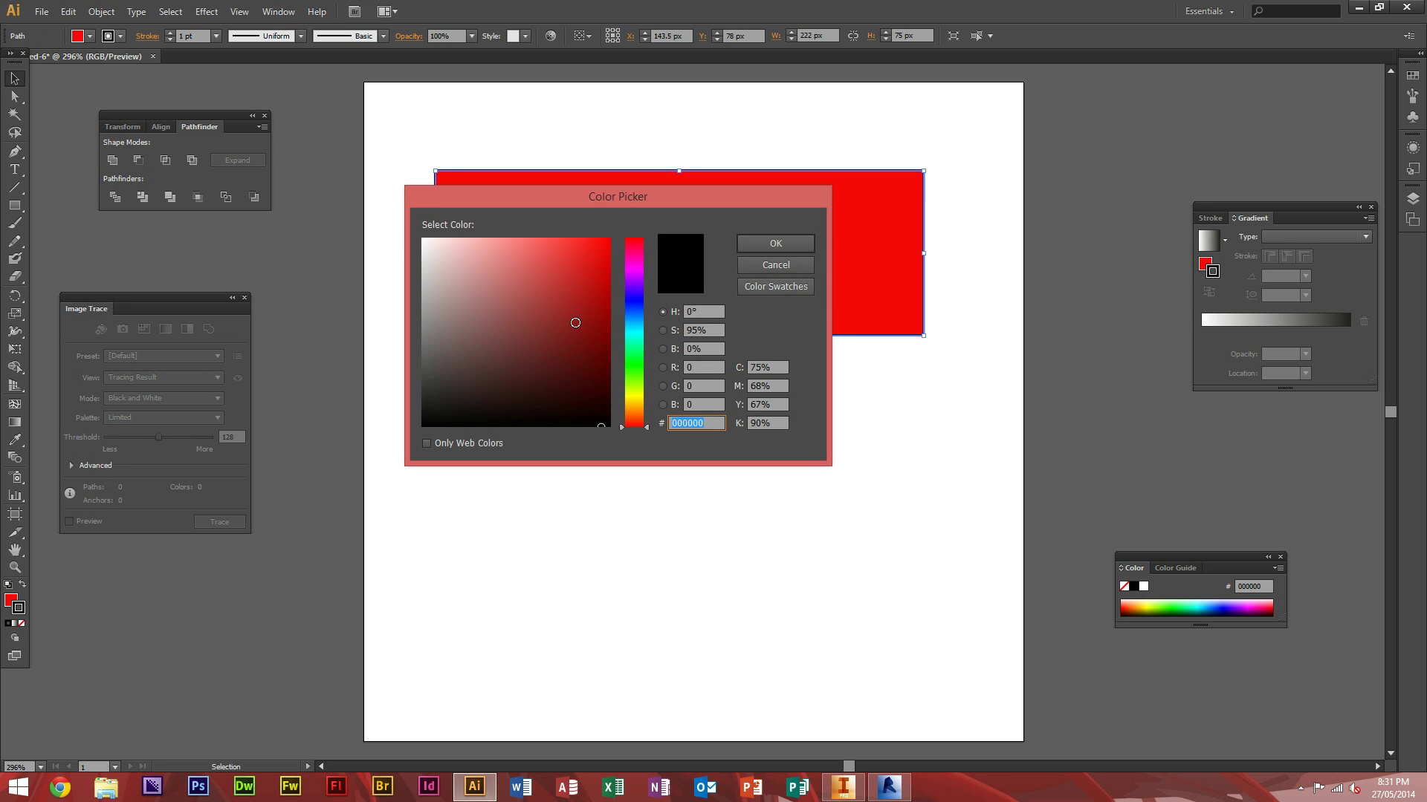
click(628, 303)
drag(603, 293, 577, 253)
click(773, 245)
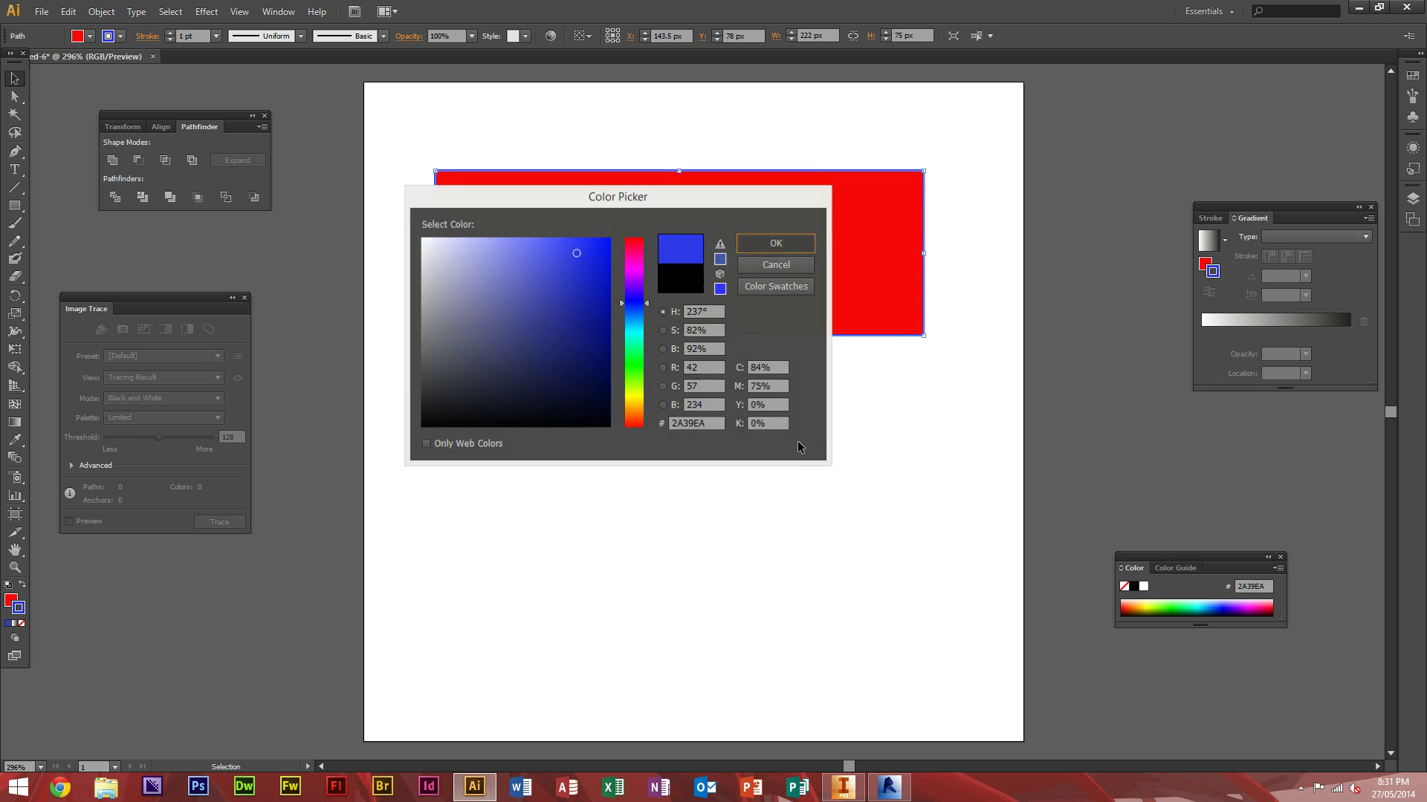
click(787, 428)
Swap the rectangle's fill and stroke, giving a blue 2A39EA fill and red F70808 outline
scroll(754, 305, up, 6)
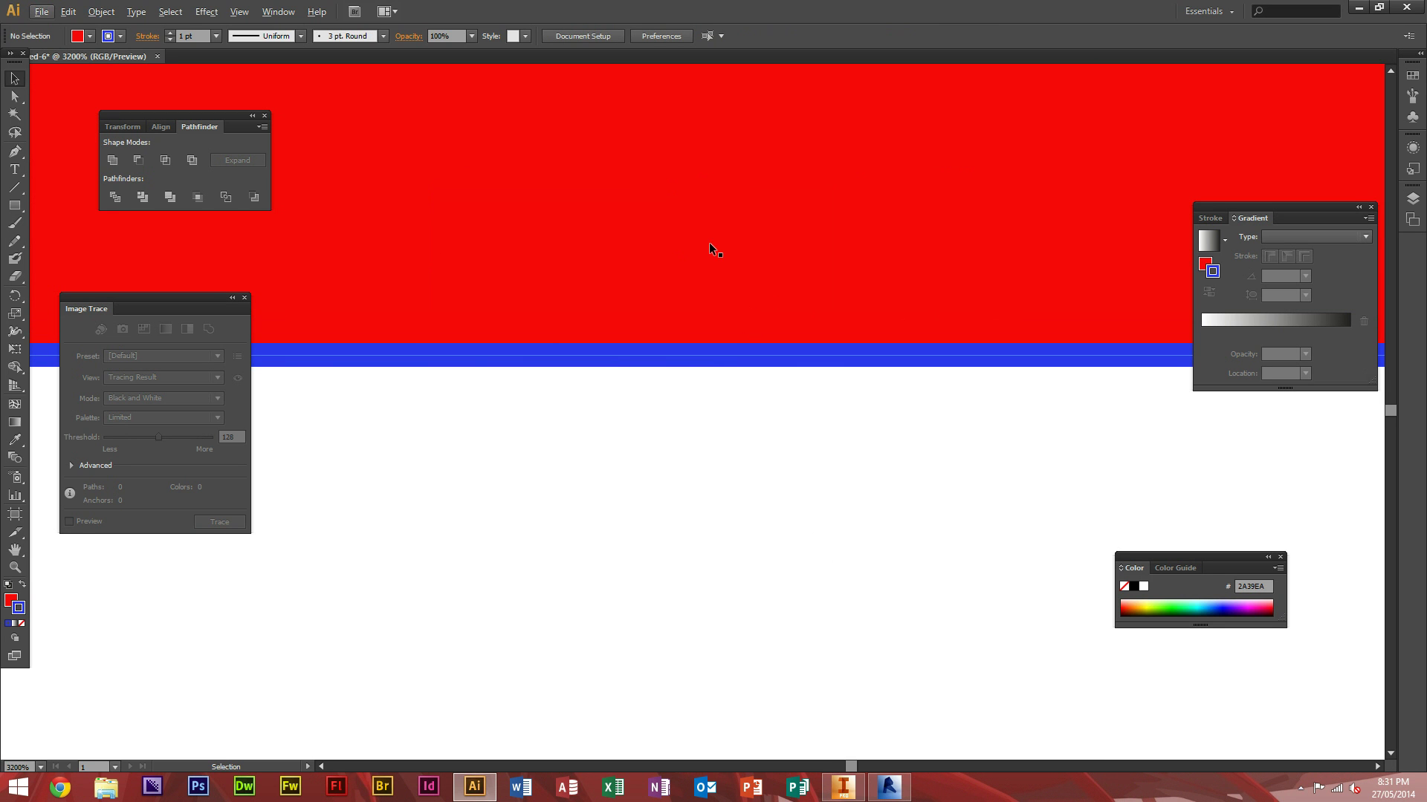
scroll(705, 240, down, 6)
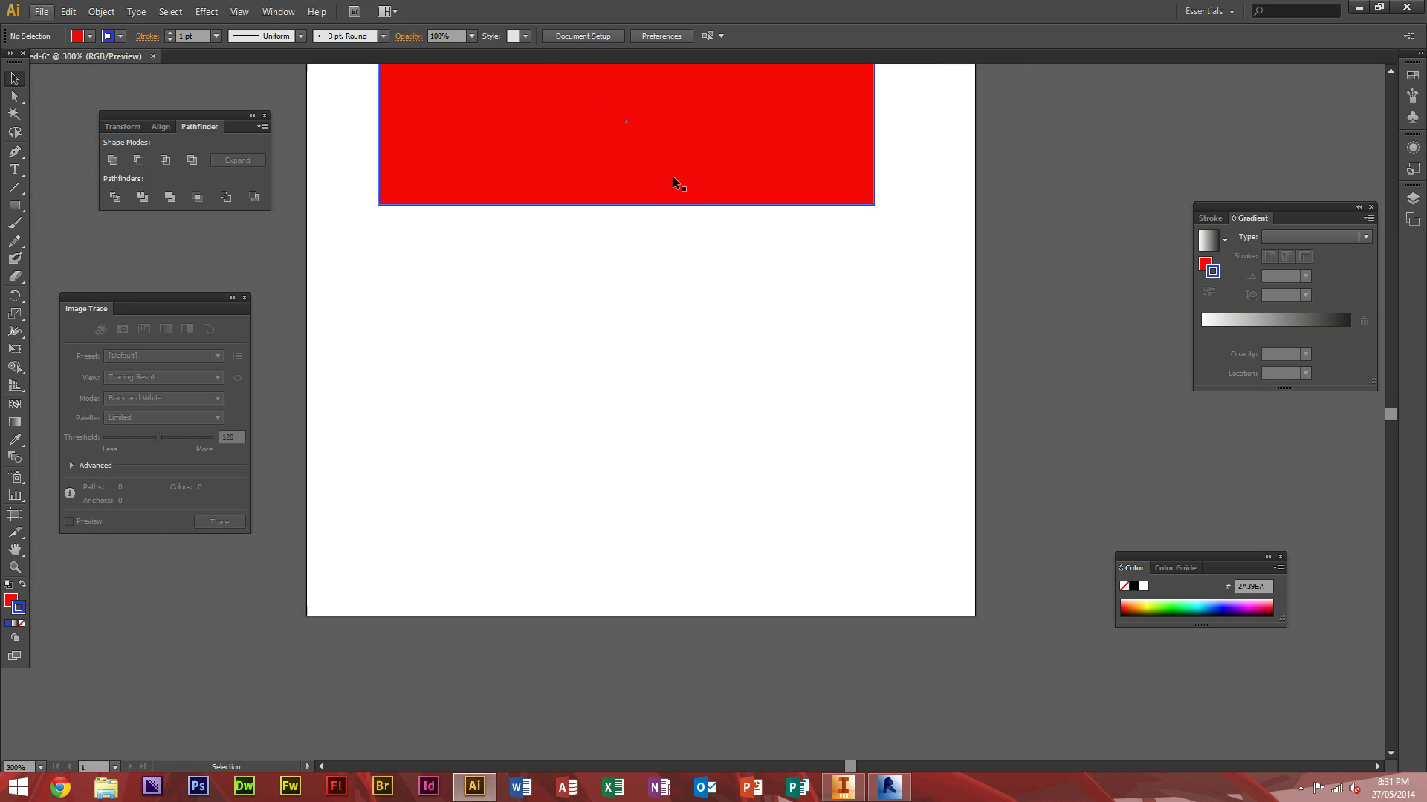
scroll(672, 184, up, 3)
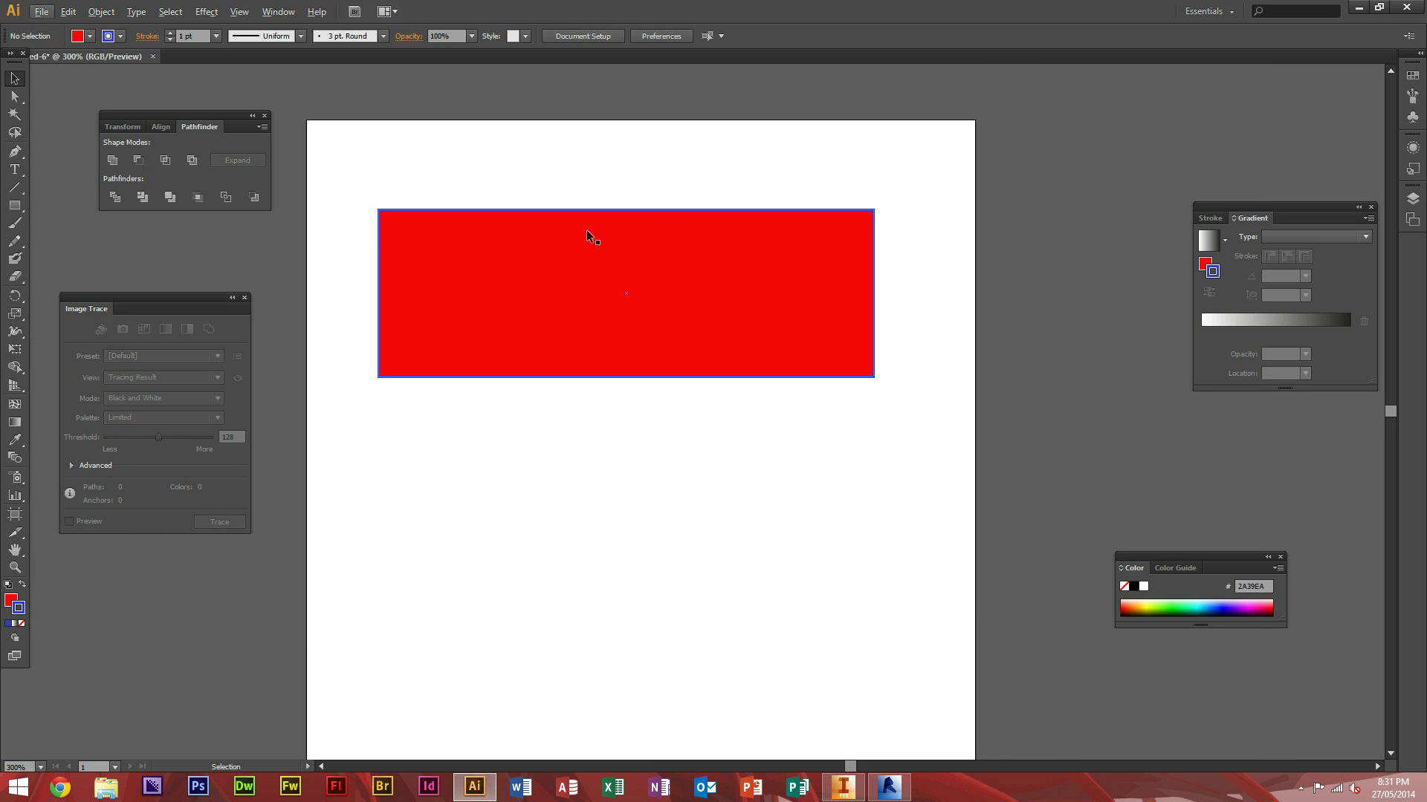
click(589, 232)
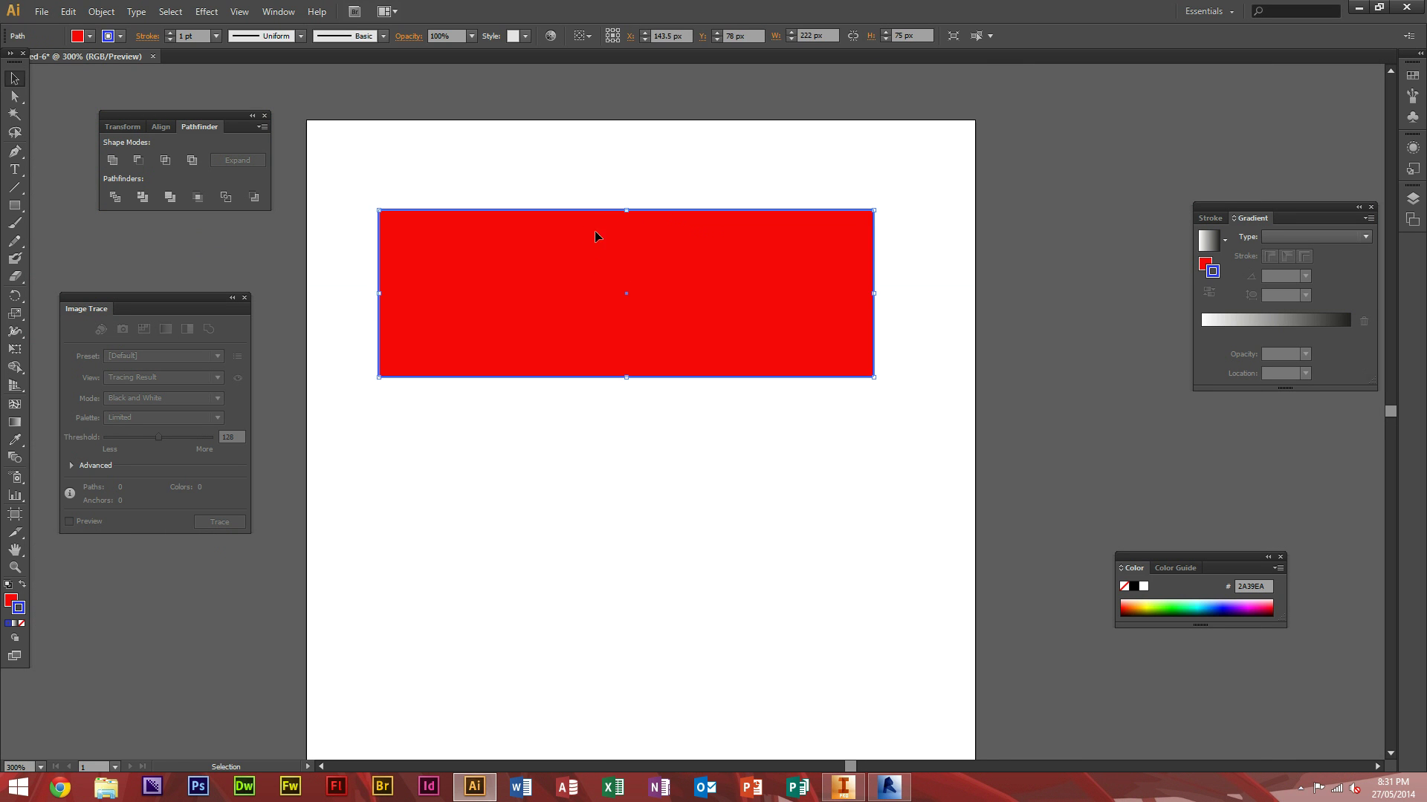
click(22, 585)
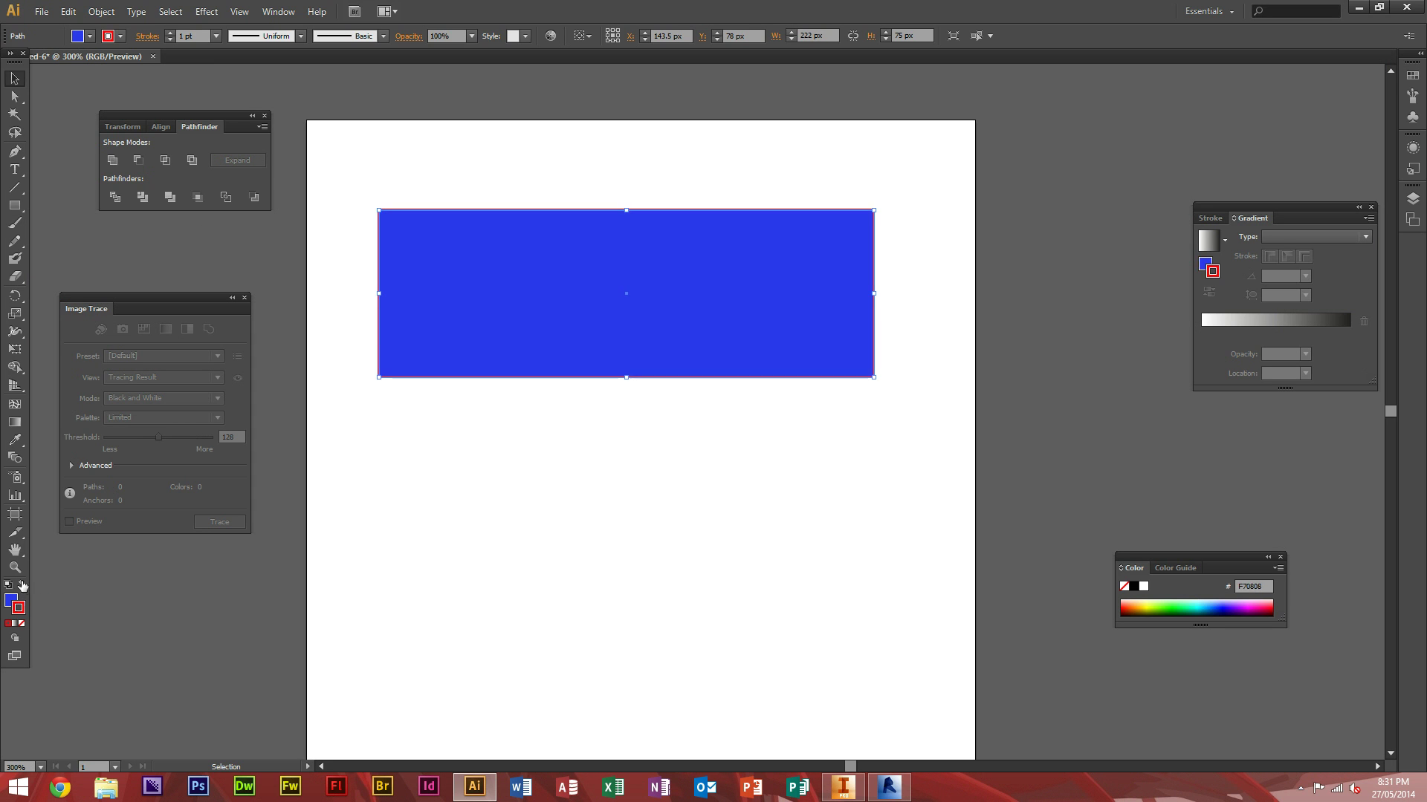
click(720, 477)
scroll(562, 367, up, 3)
scroll(564, 367, down, 3)
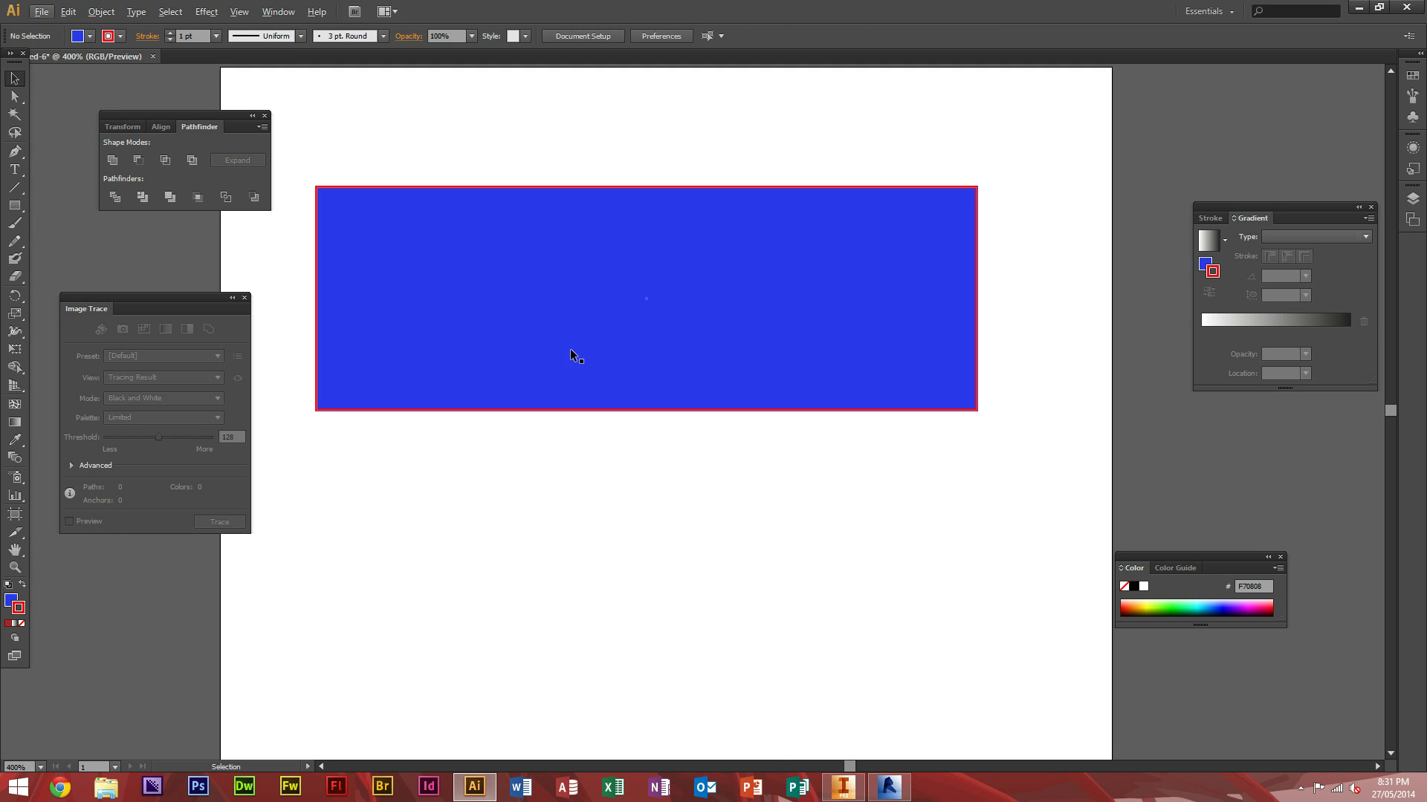
Move the blue rectangle slightly up-right, keeping its fill colour unchanged
drag(574, 350, 597, 335)
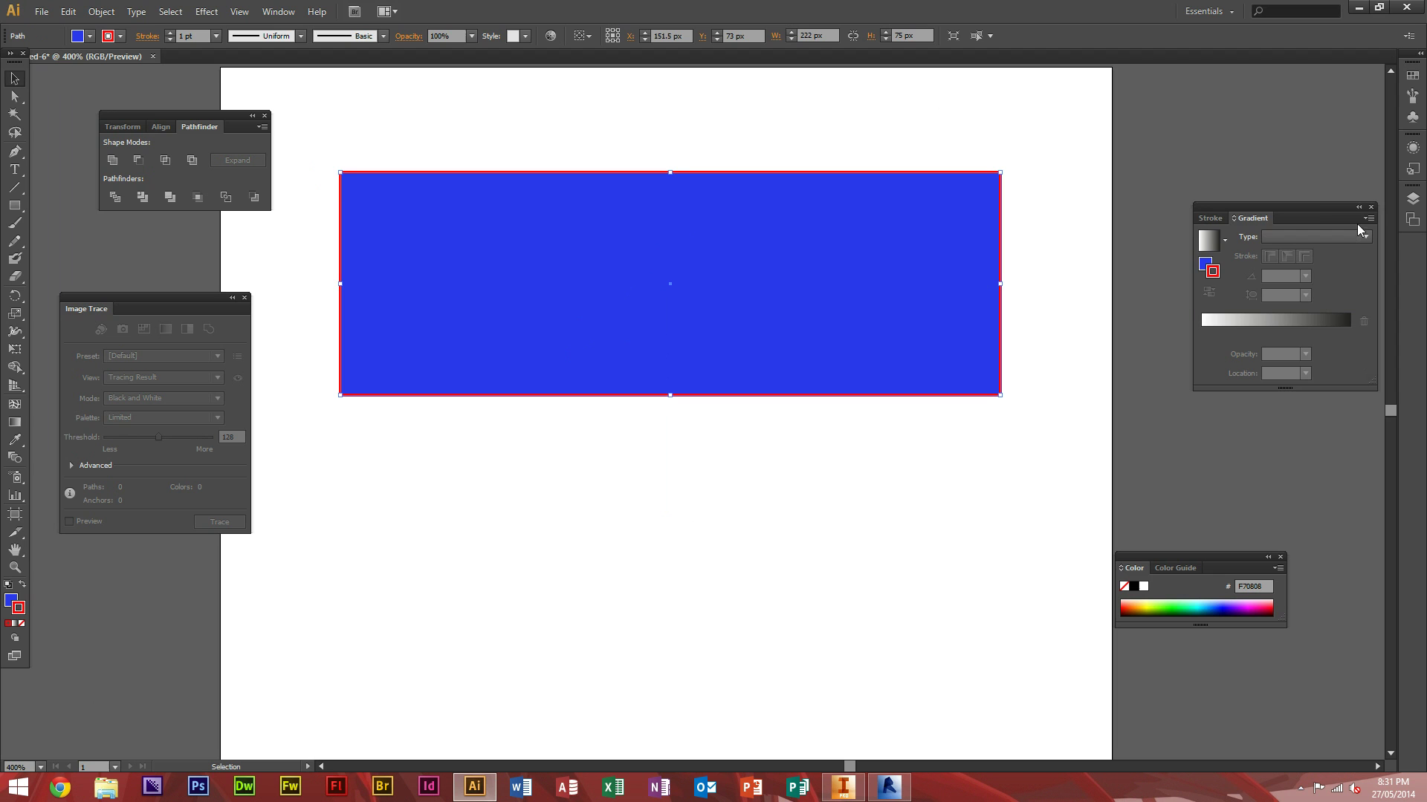
drag(1312, 208, 1280, 201)
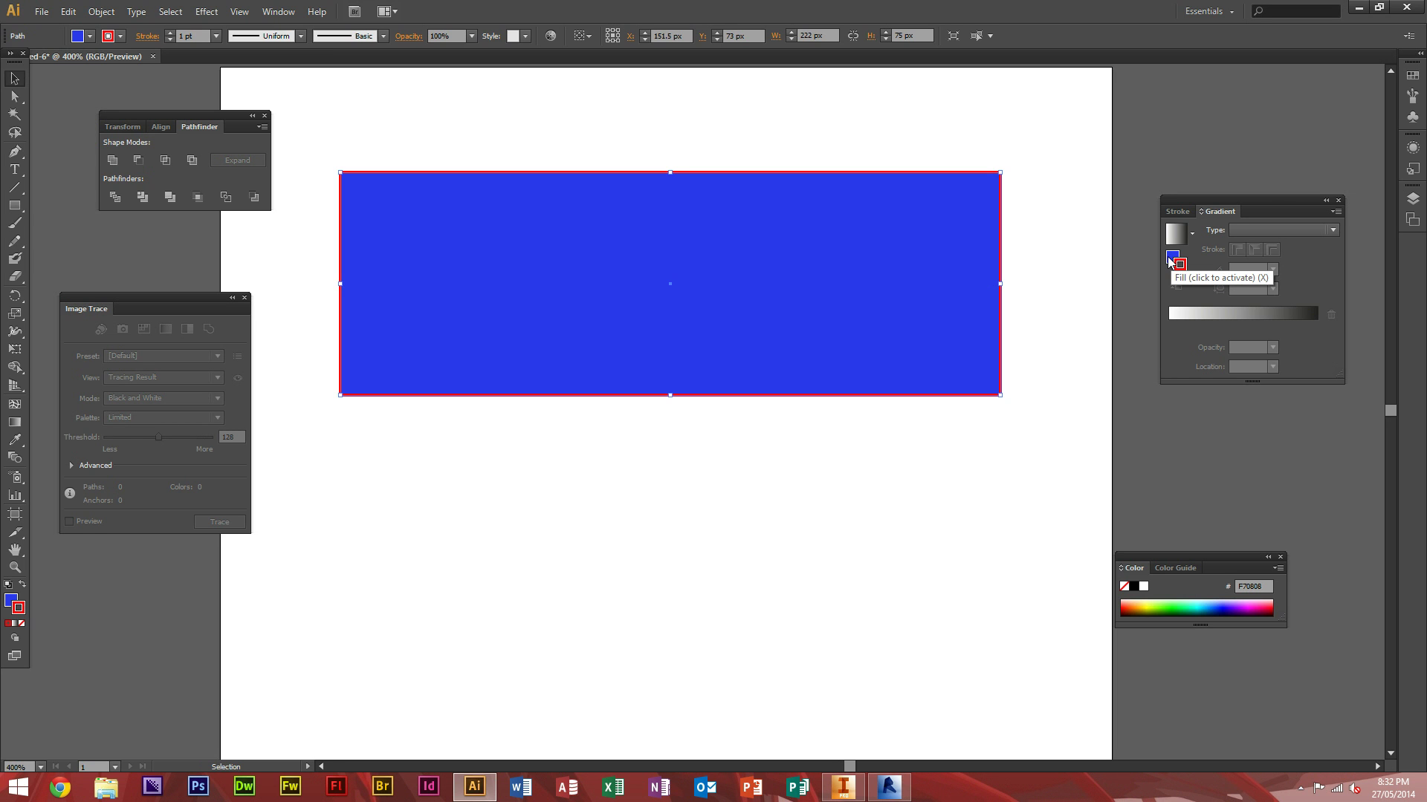
double_click(1172, 260)
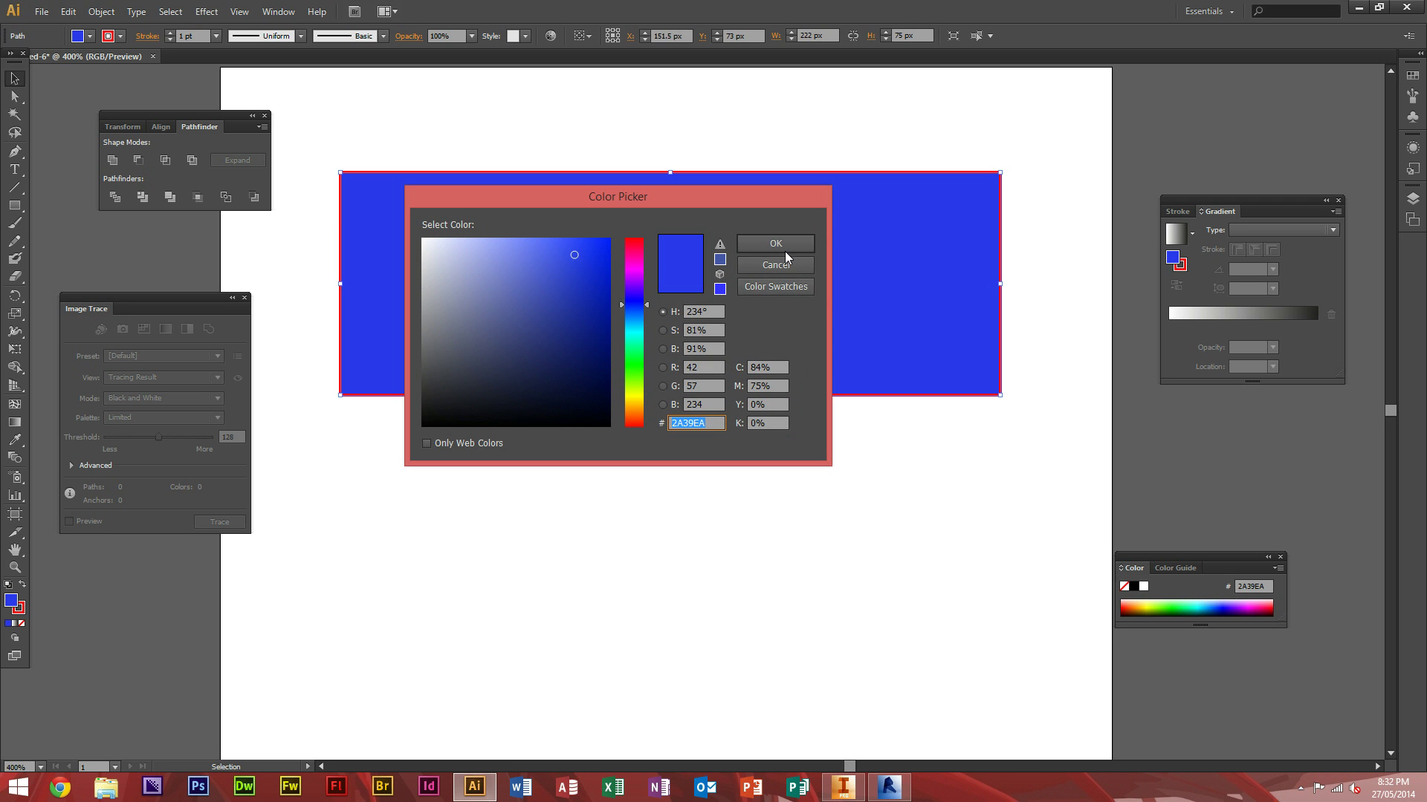
click(783, 245)
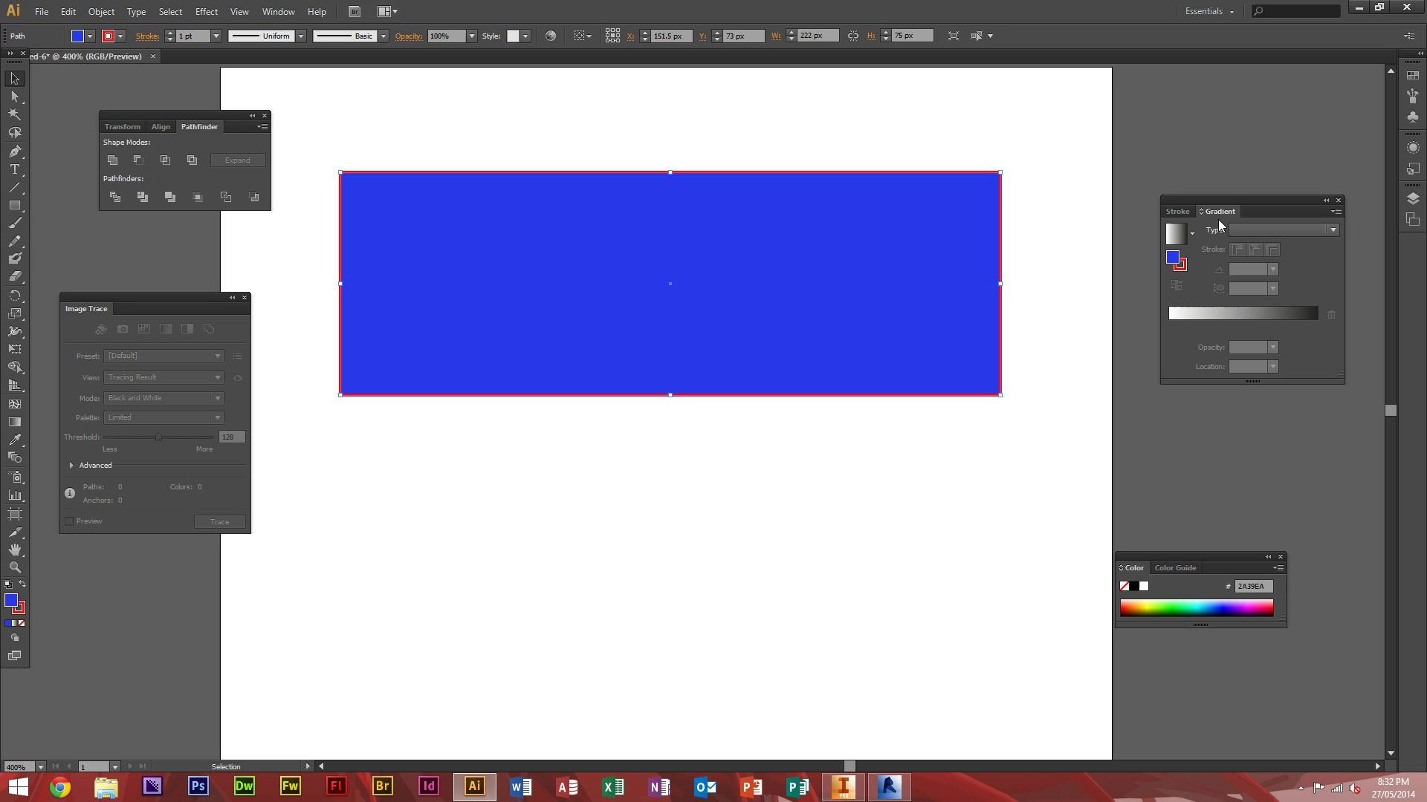
Set the Gradient type to Linear so the rectangle fills white-to-black, then reselect it
click(1256, 233)
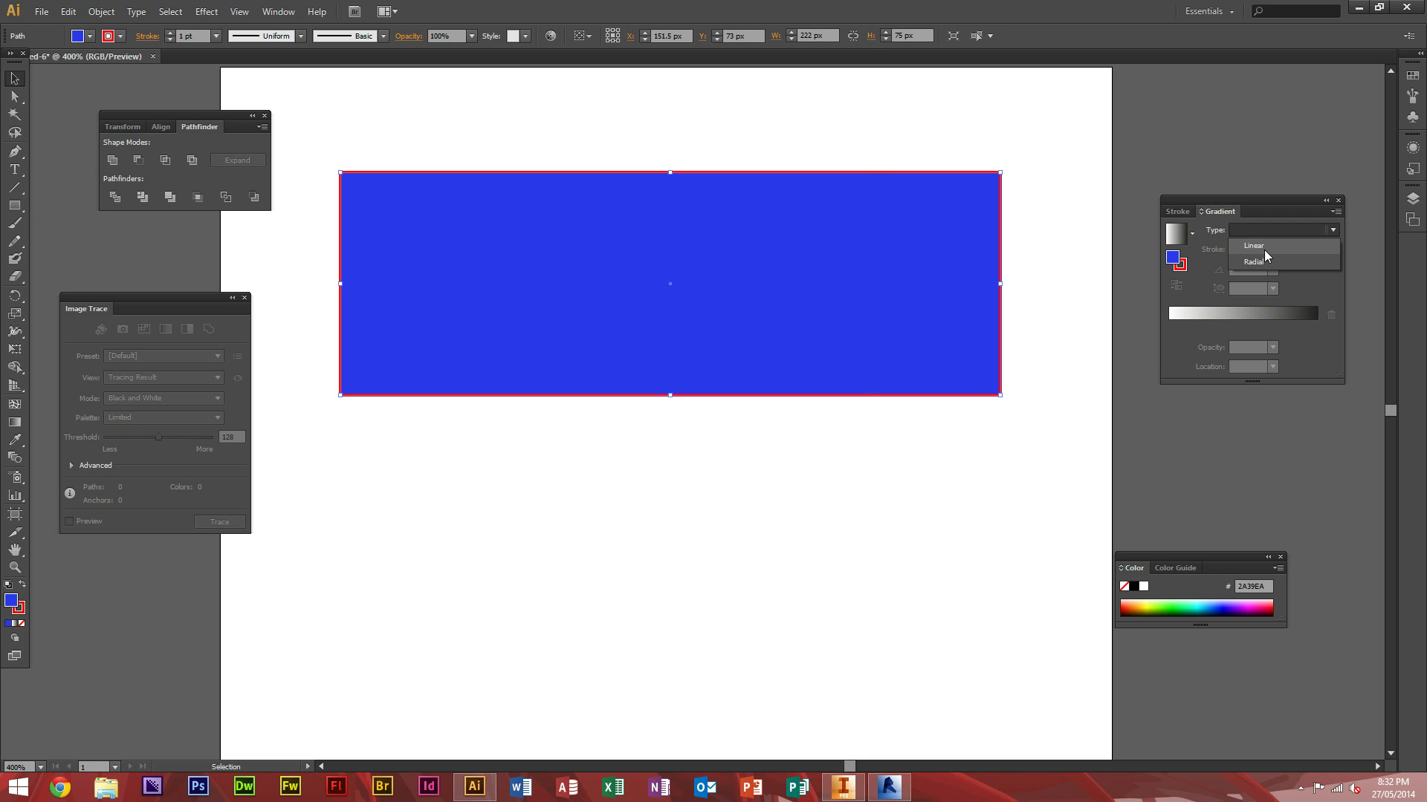
click(1263, 250)
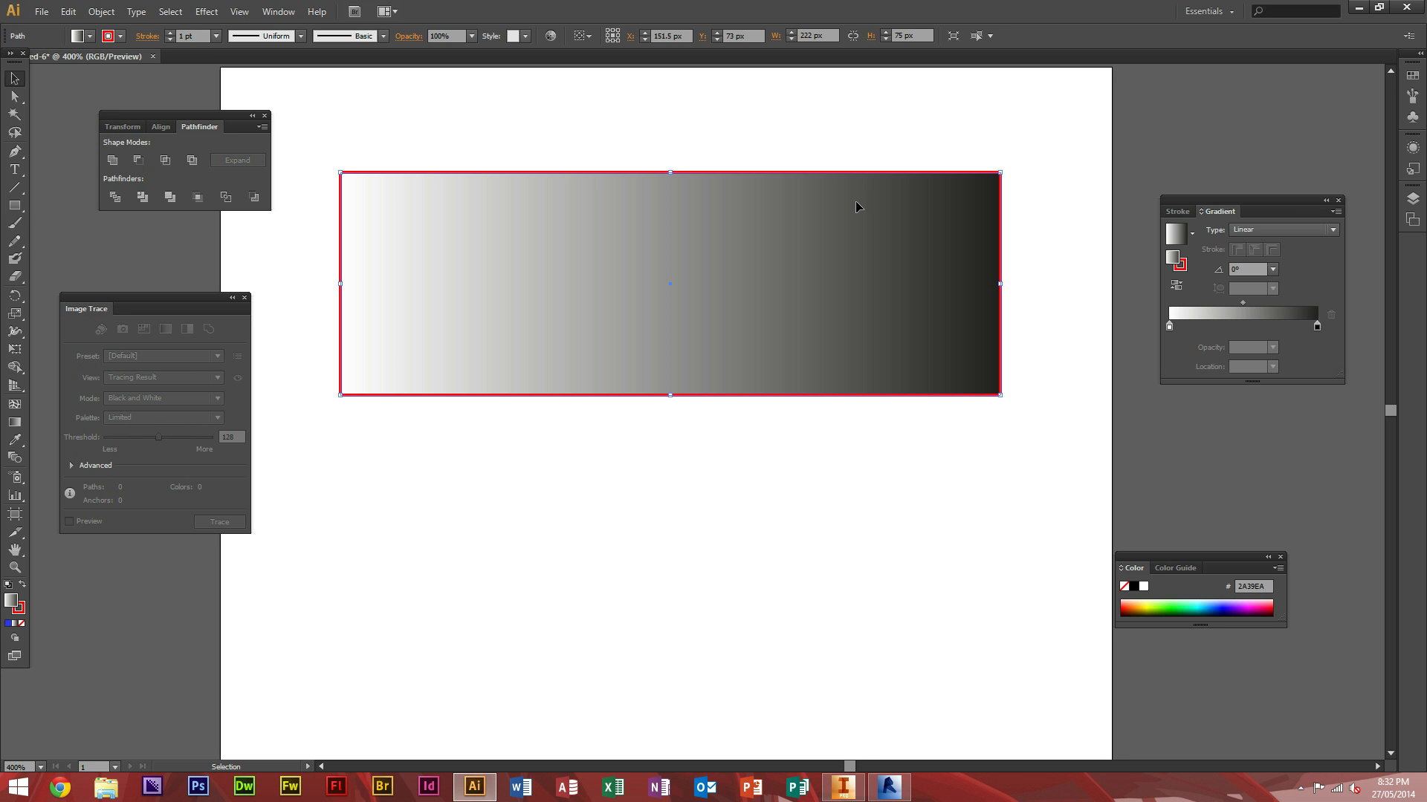
click(851, 119)
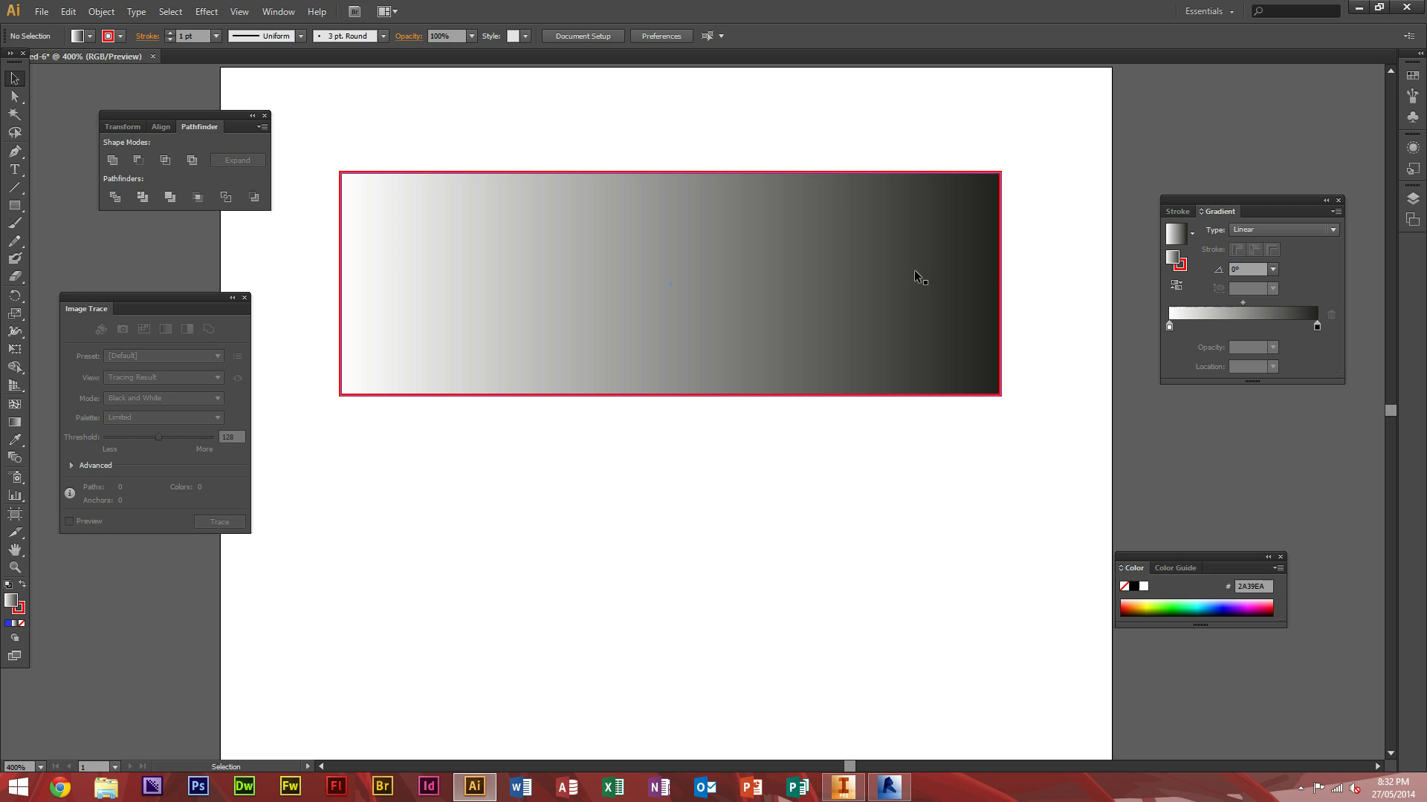
click(913, 222)
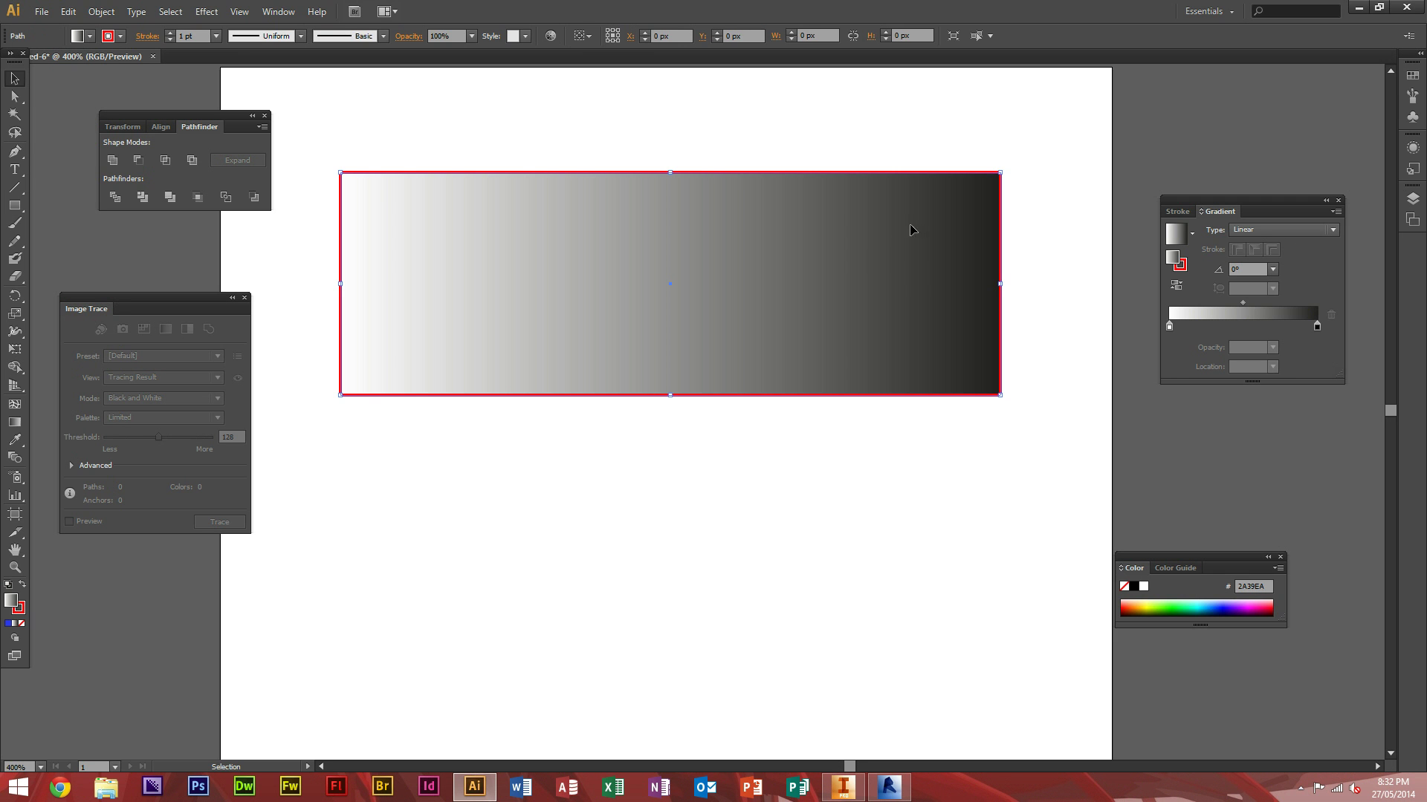
Change the rectangle's outline to near-white FCFCFC and reselect the rectangle
click(19, 613)
double_click(18, 615)
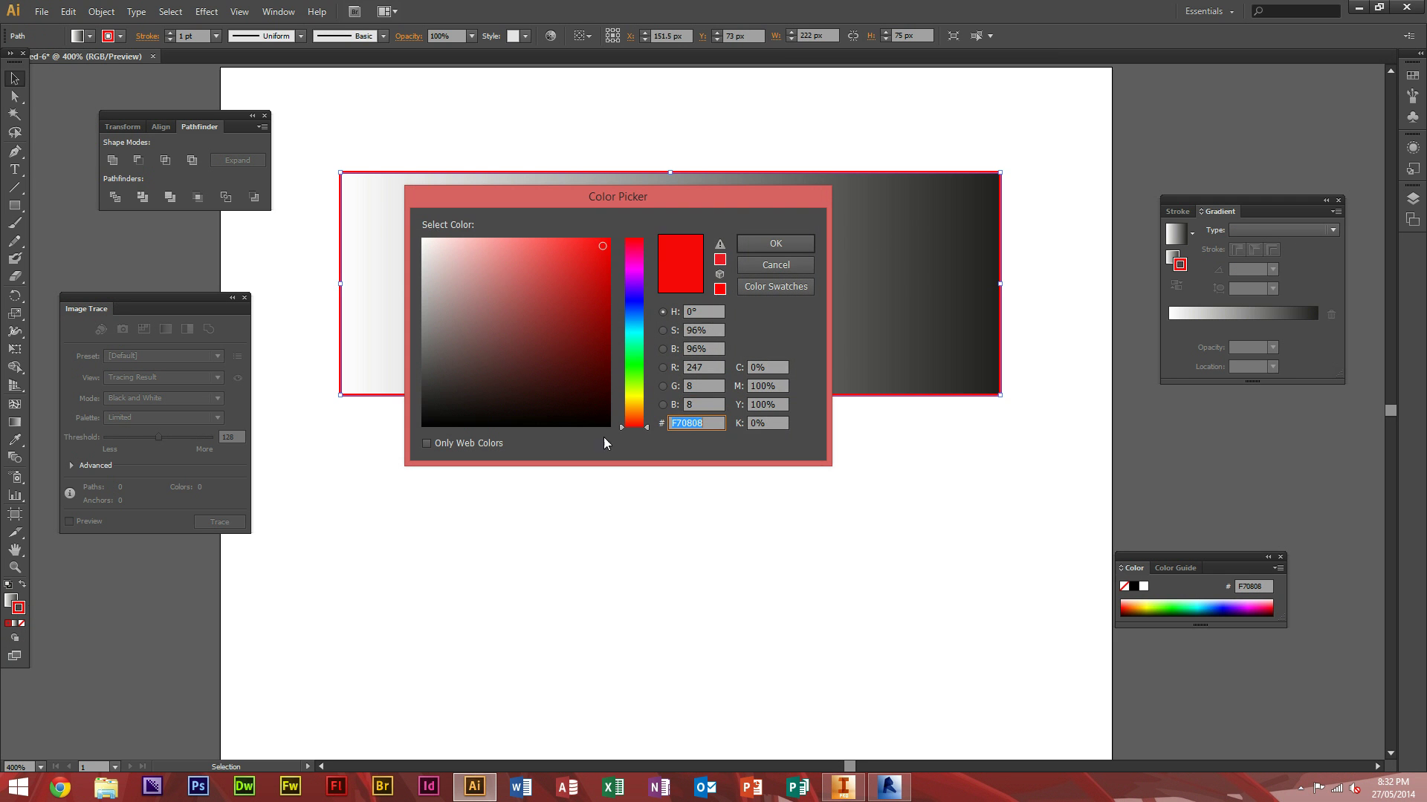
click(423, 242)
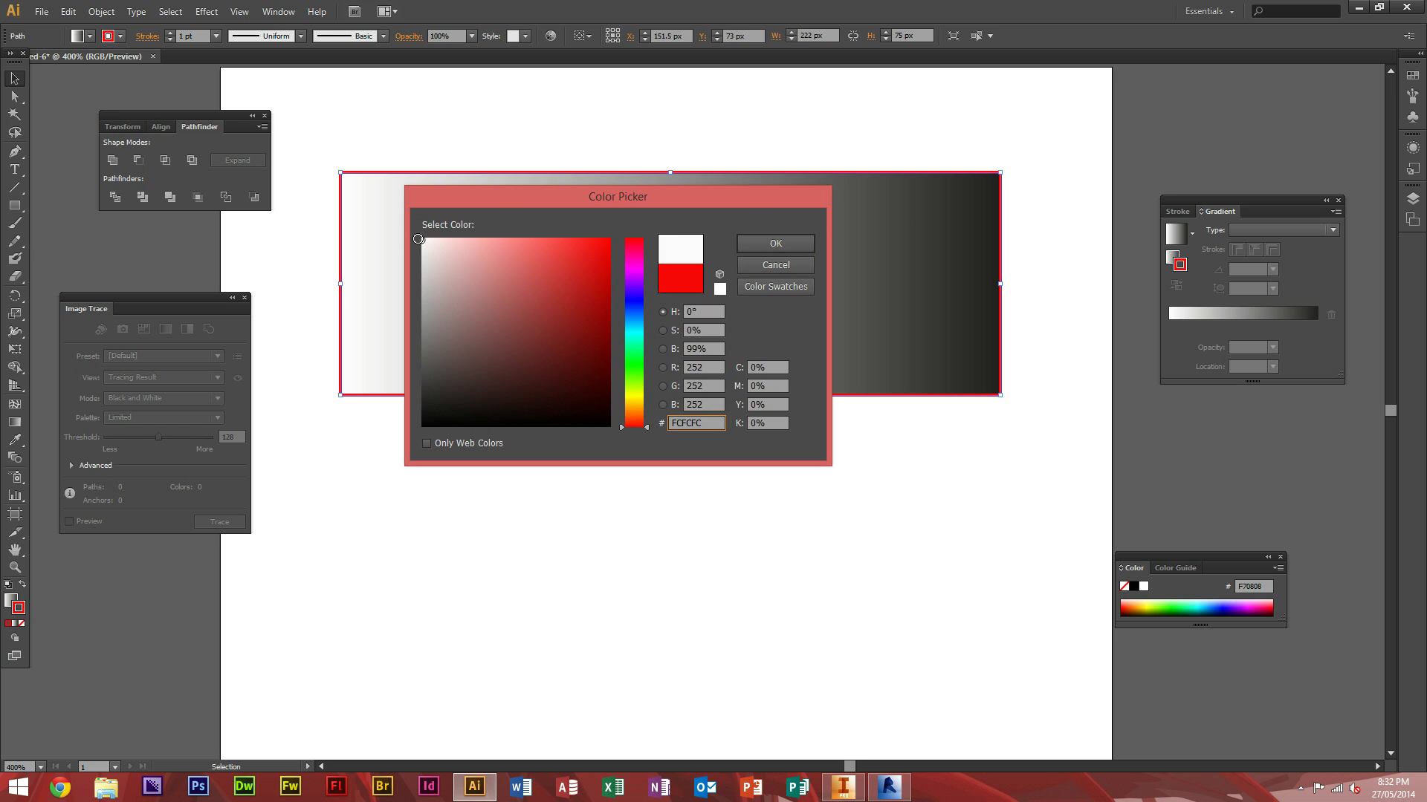
click(775, 244)
click(766, 616)
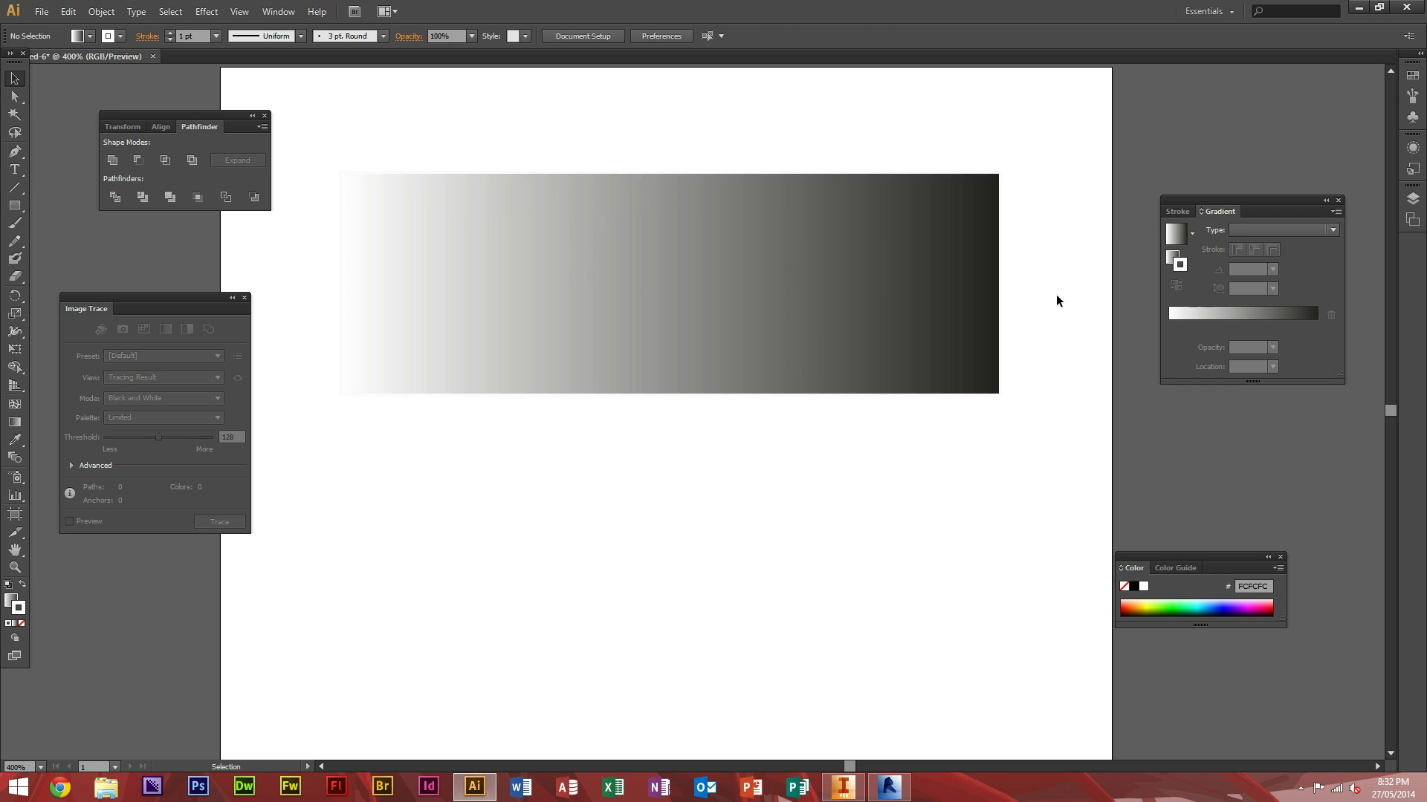
key(ctrl+a)
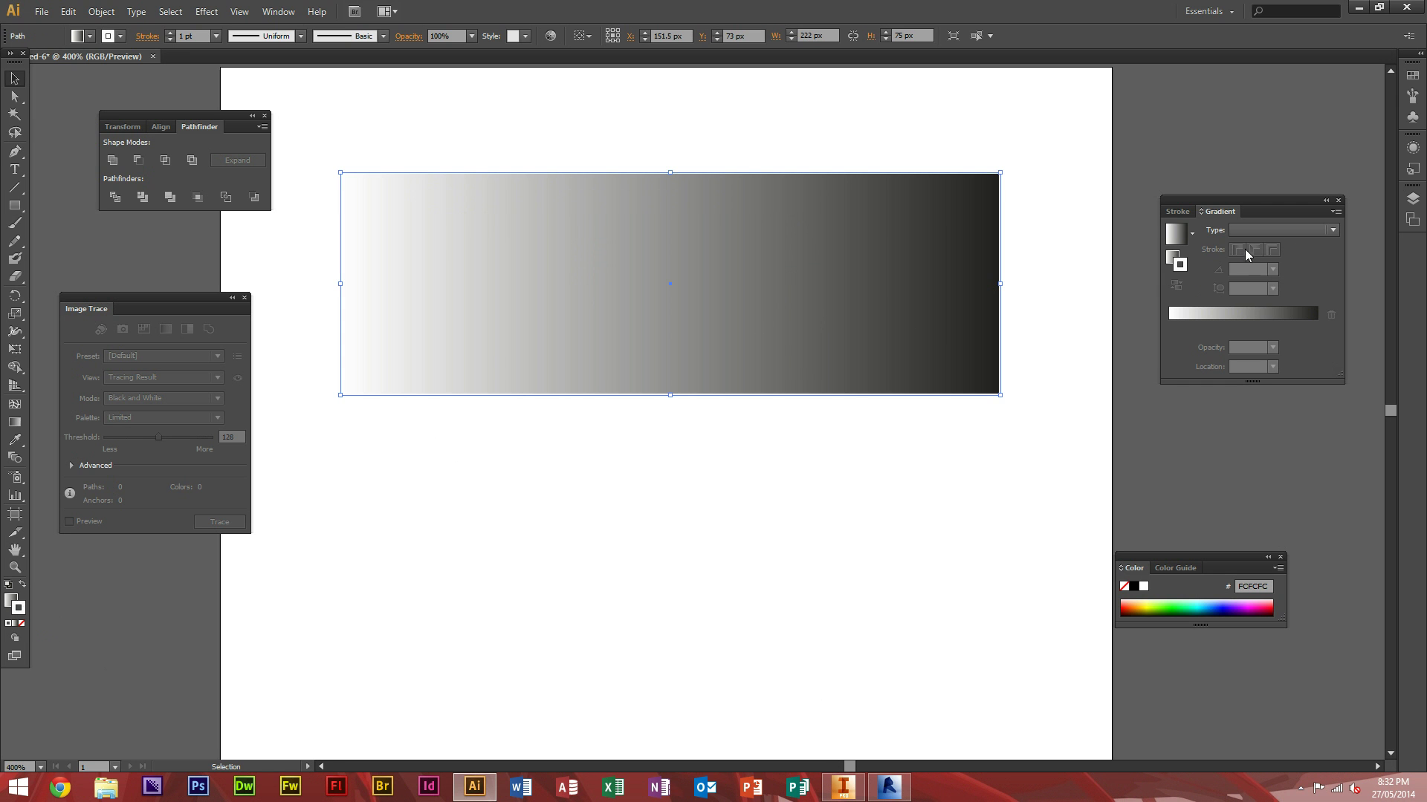
Set the white-to-black gradient midpoint Location to 50%
double_click(1171, 262)
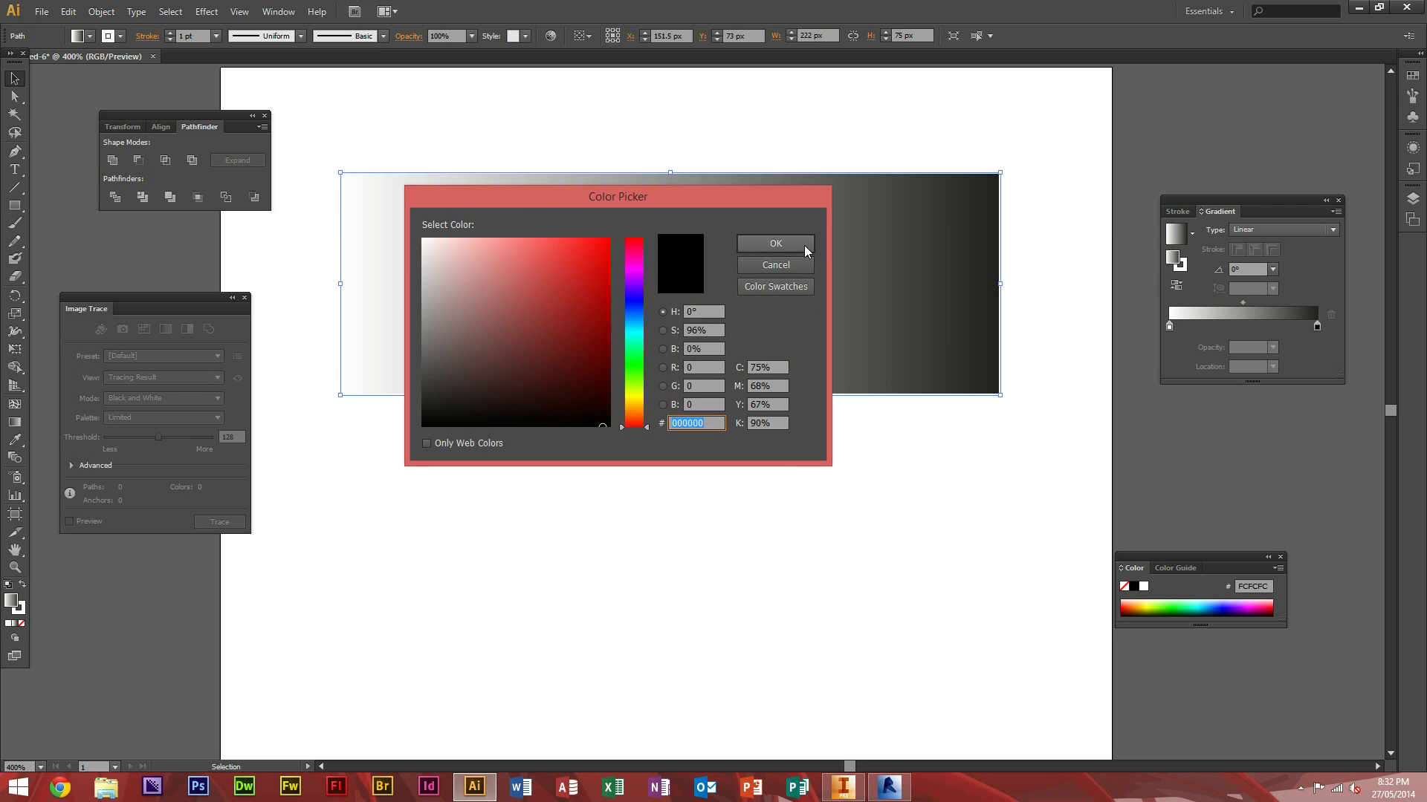
click(757, 244)
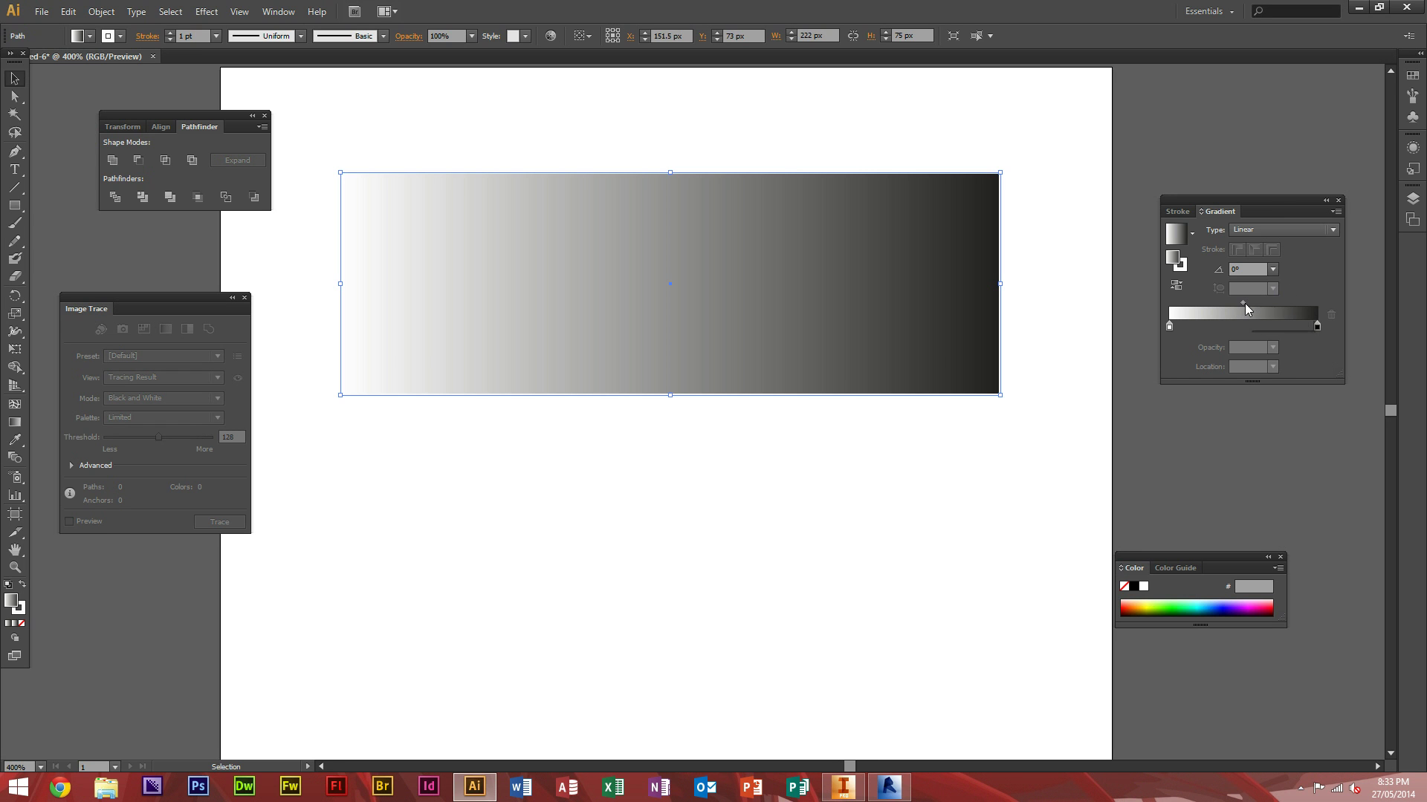
mouse_move(1241, 304)
mouse_down()
mouse_move(1184, 300)
mouse_move(1299, 304)
mouse_move(1254, 302)
mouse_up()
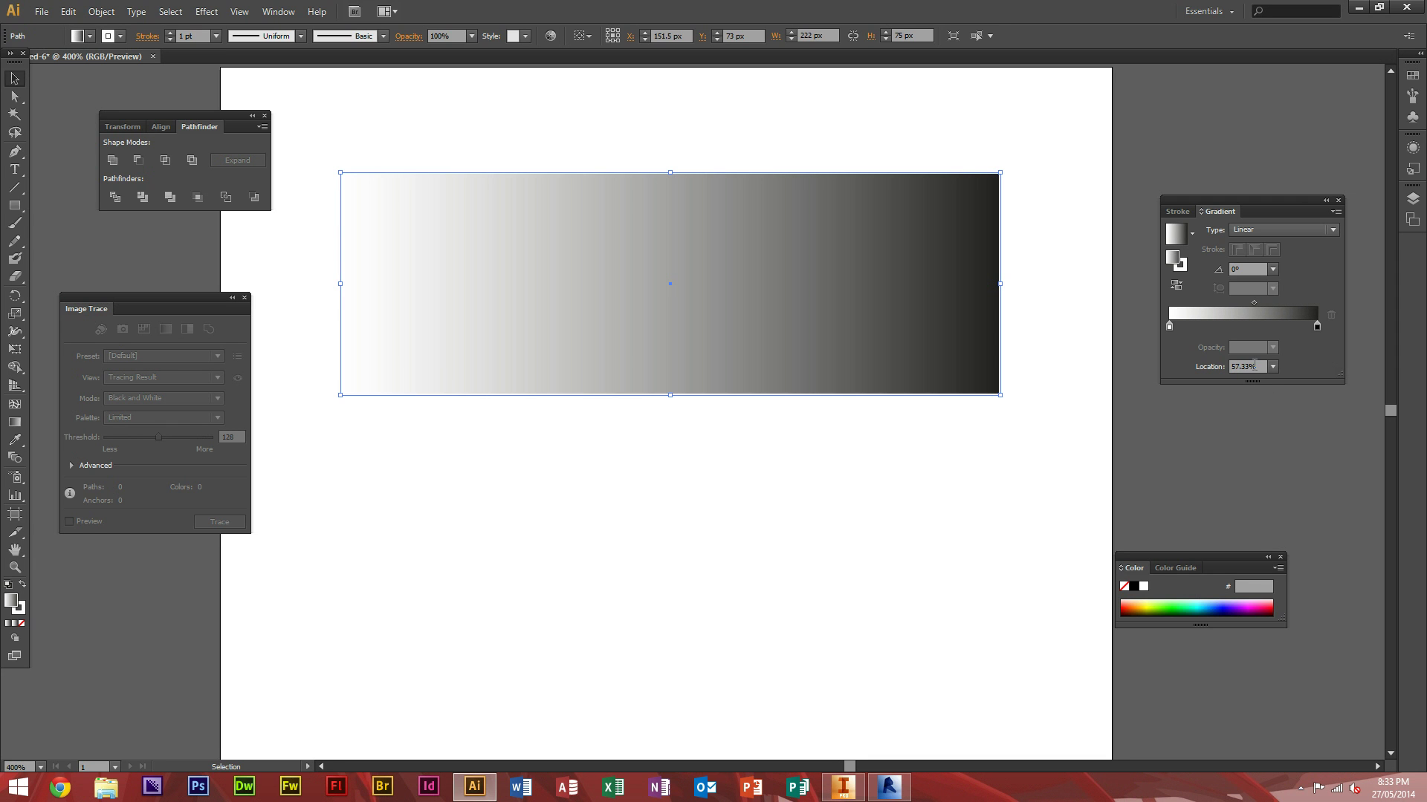
click(1254, 366)
text(50)
key(Return)
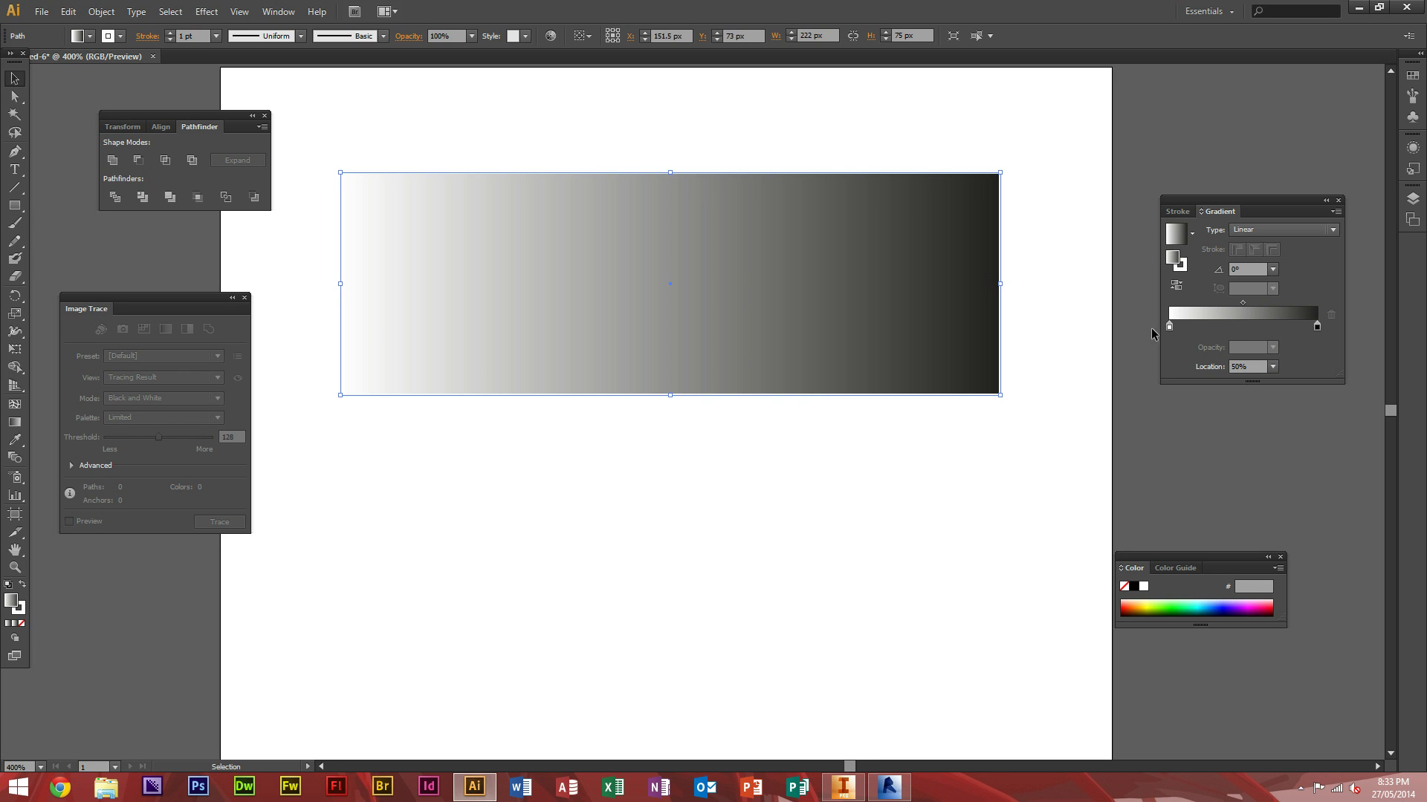
Make the left gradient stop red
click(1168, 329)
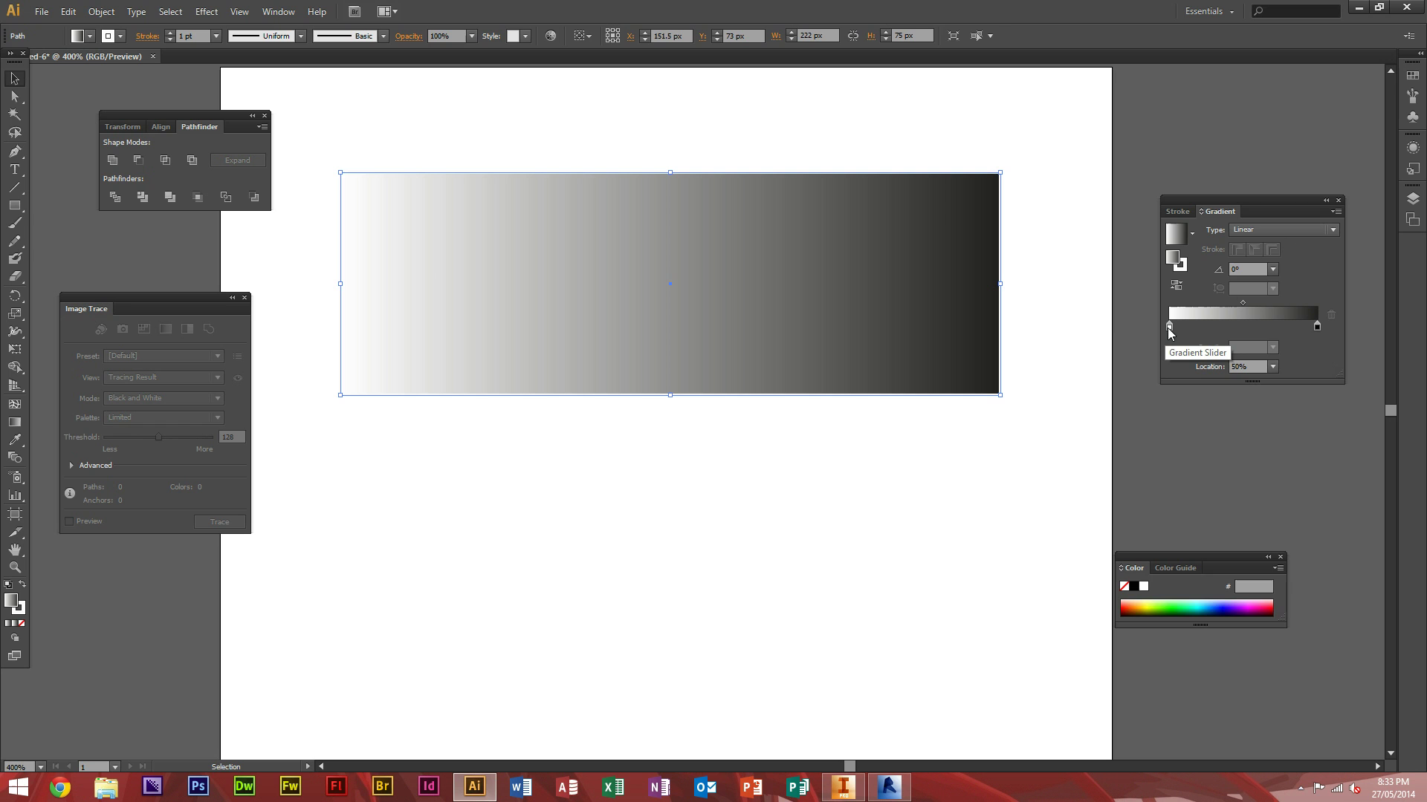
double_click(1169, 327)
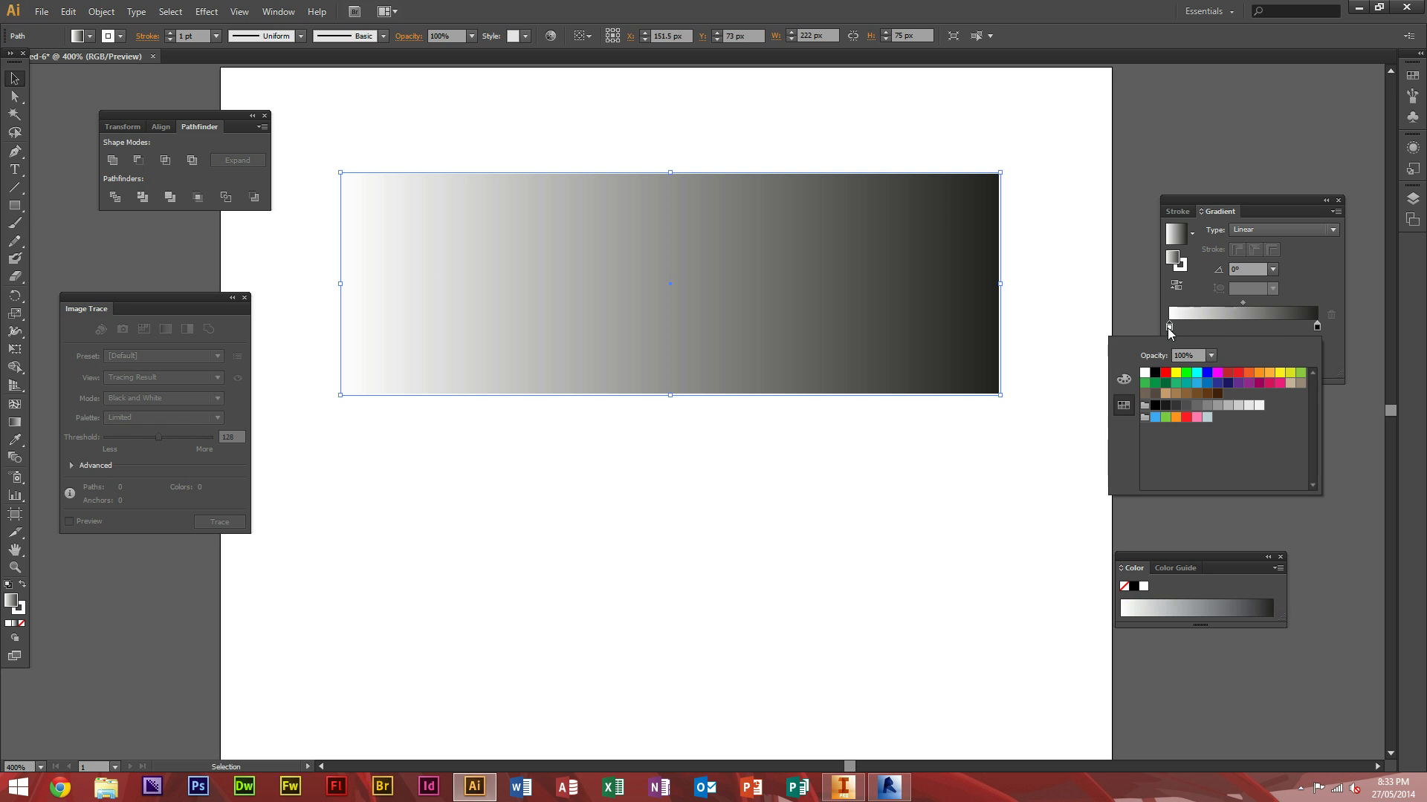
click(1130, 382)
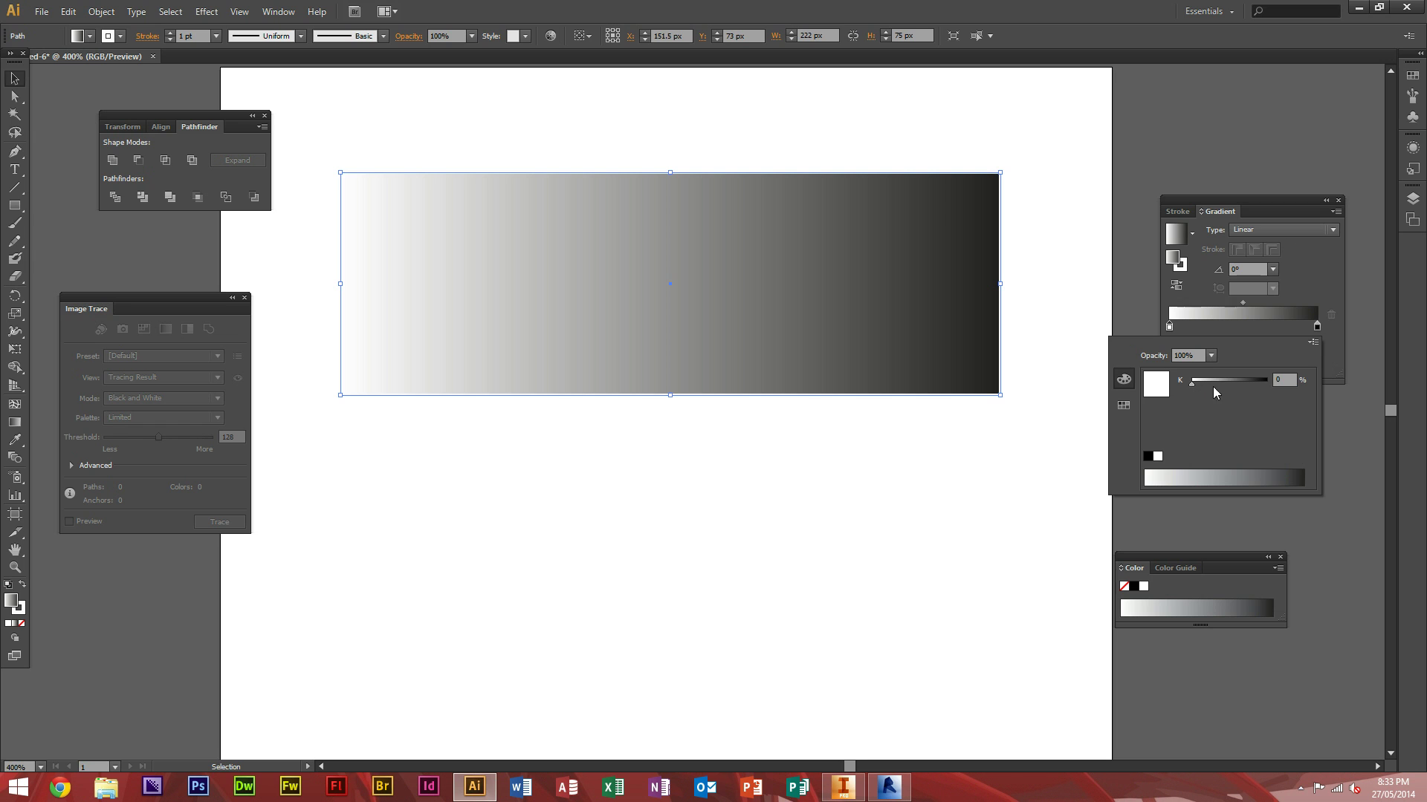
click(1124, 405)
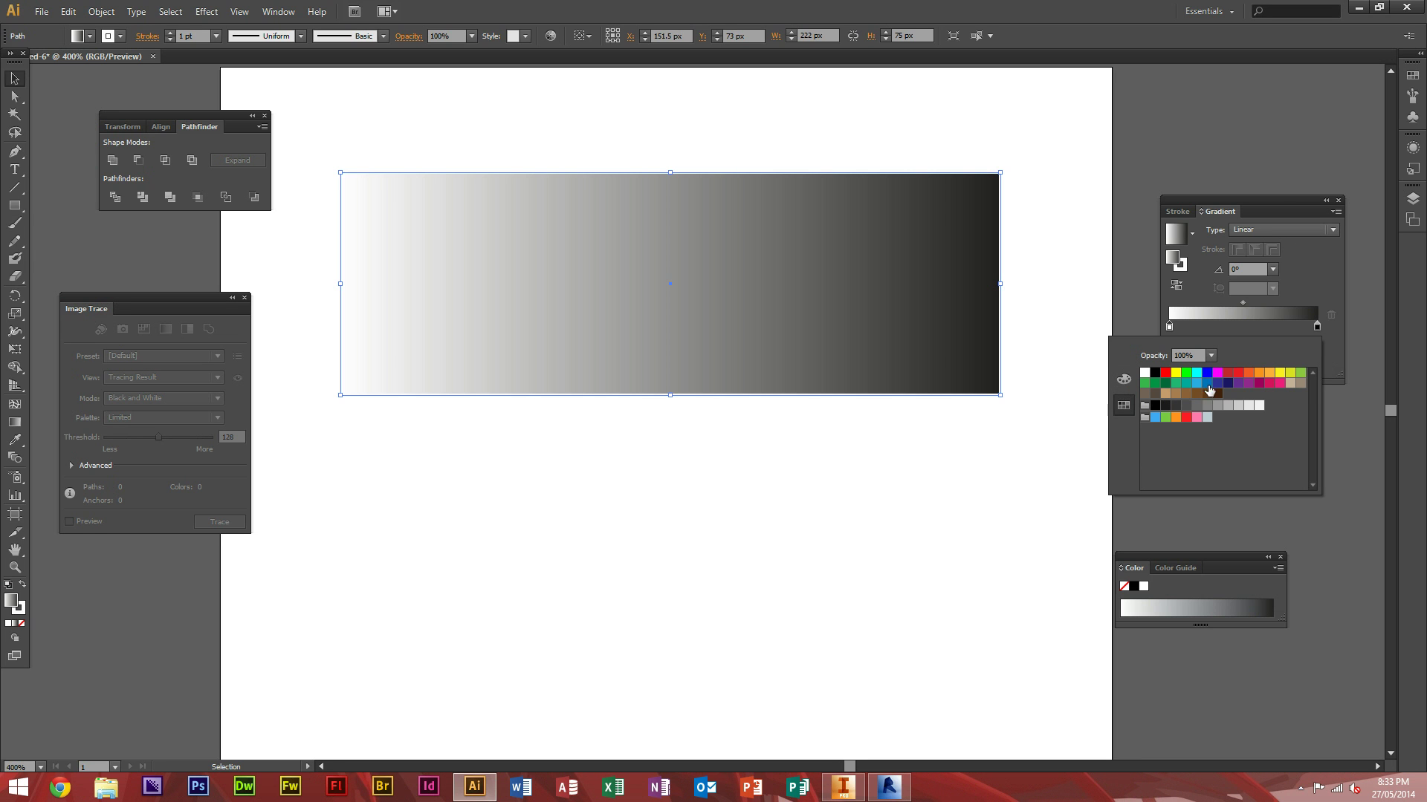
click(1169, 375)
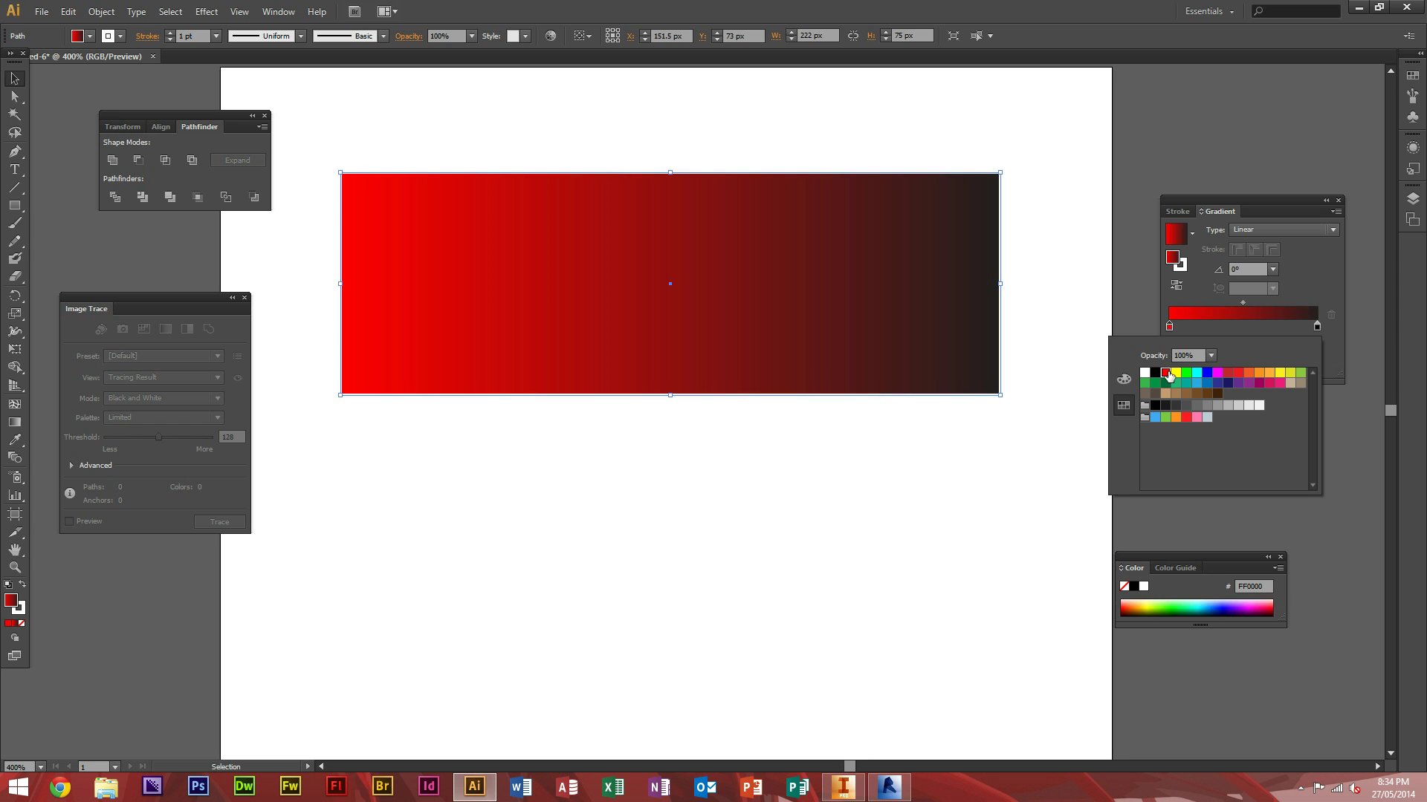
click(1308, 329)
Make the right gradient stop yellow FCEE21
click(1315, 329)
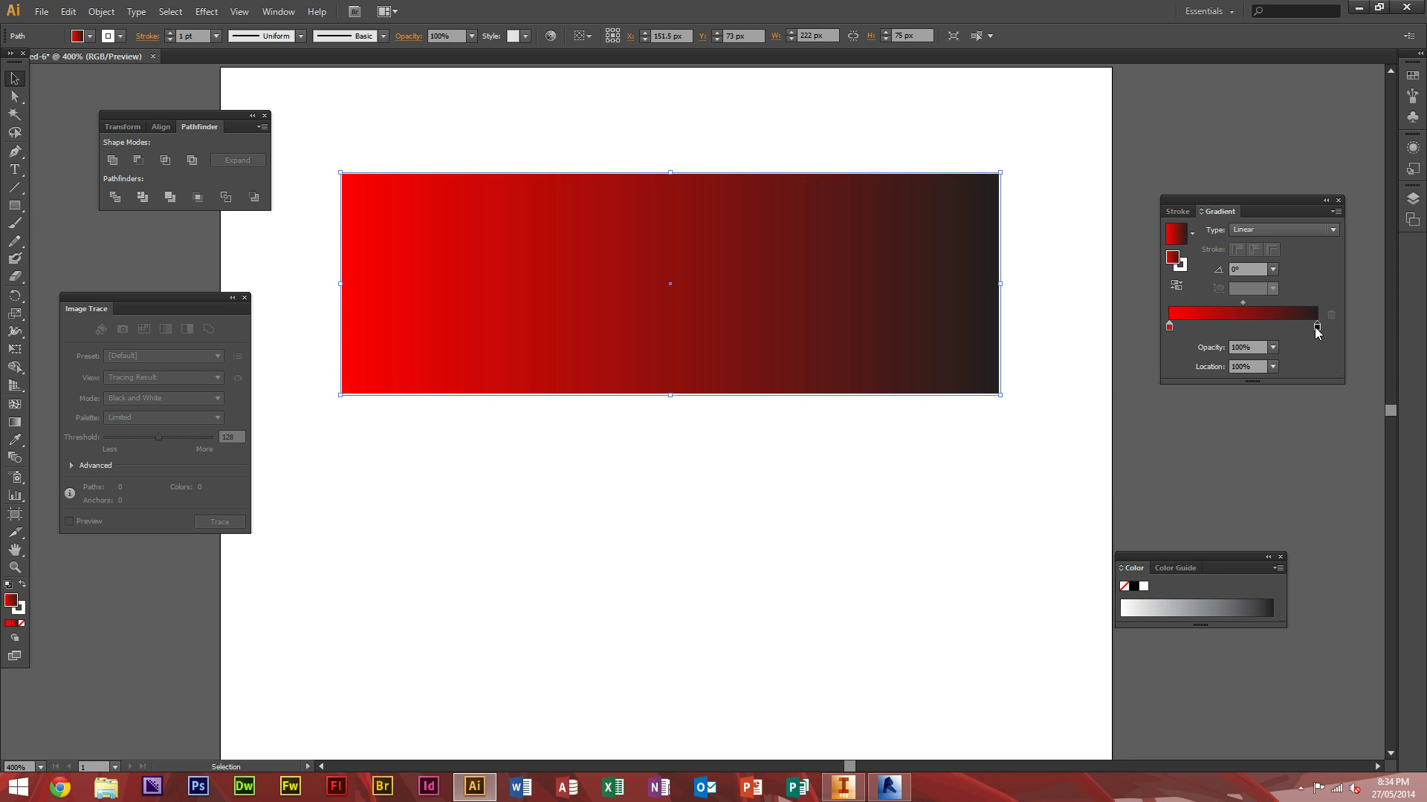
double_click(1315, 327)
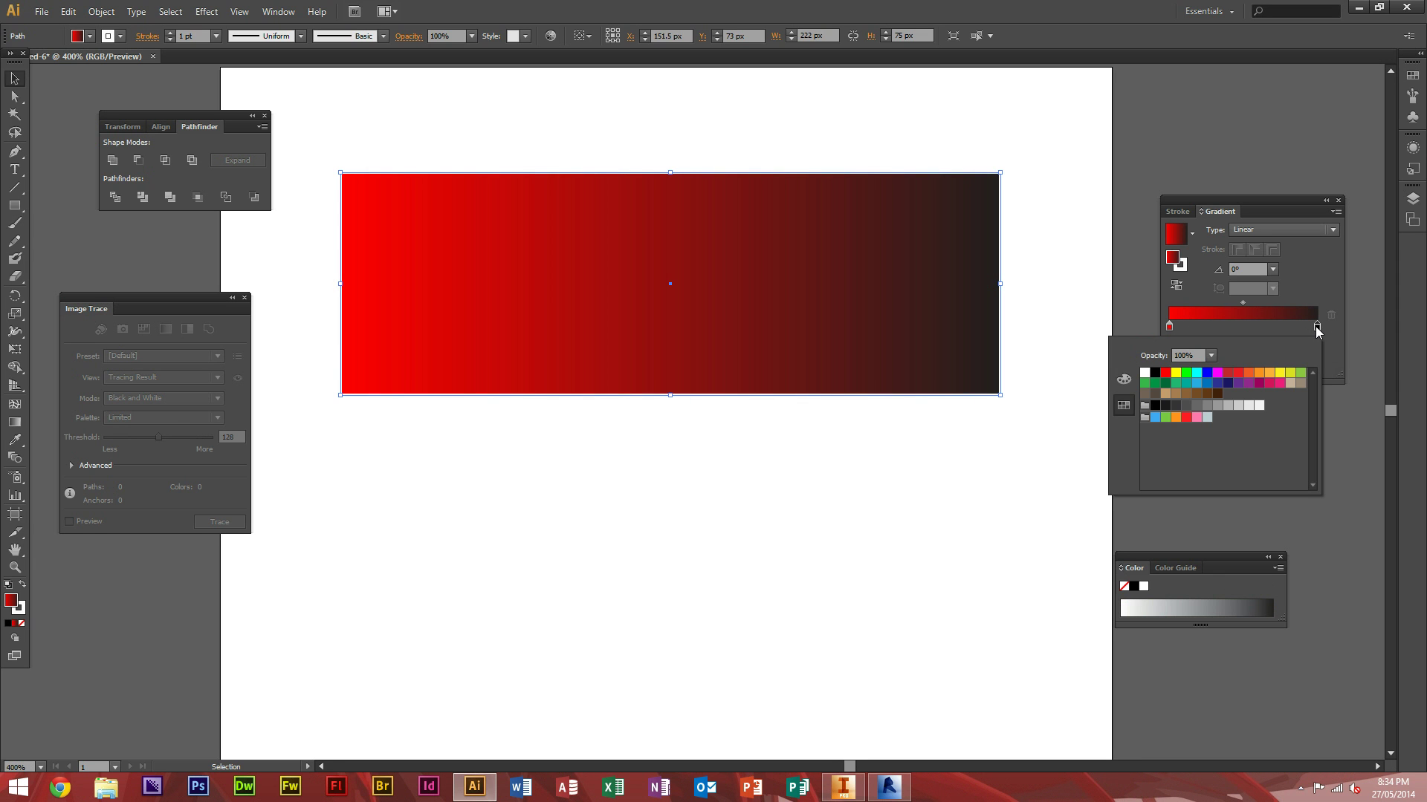
click(1280, 373)
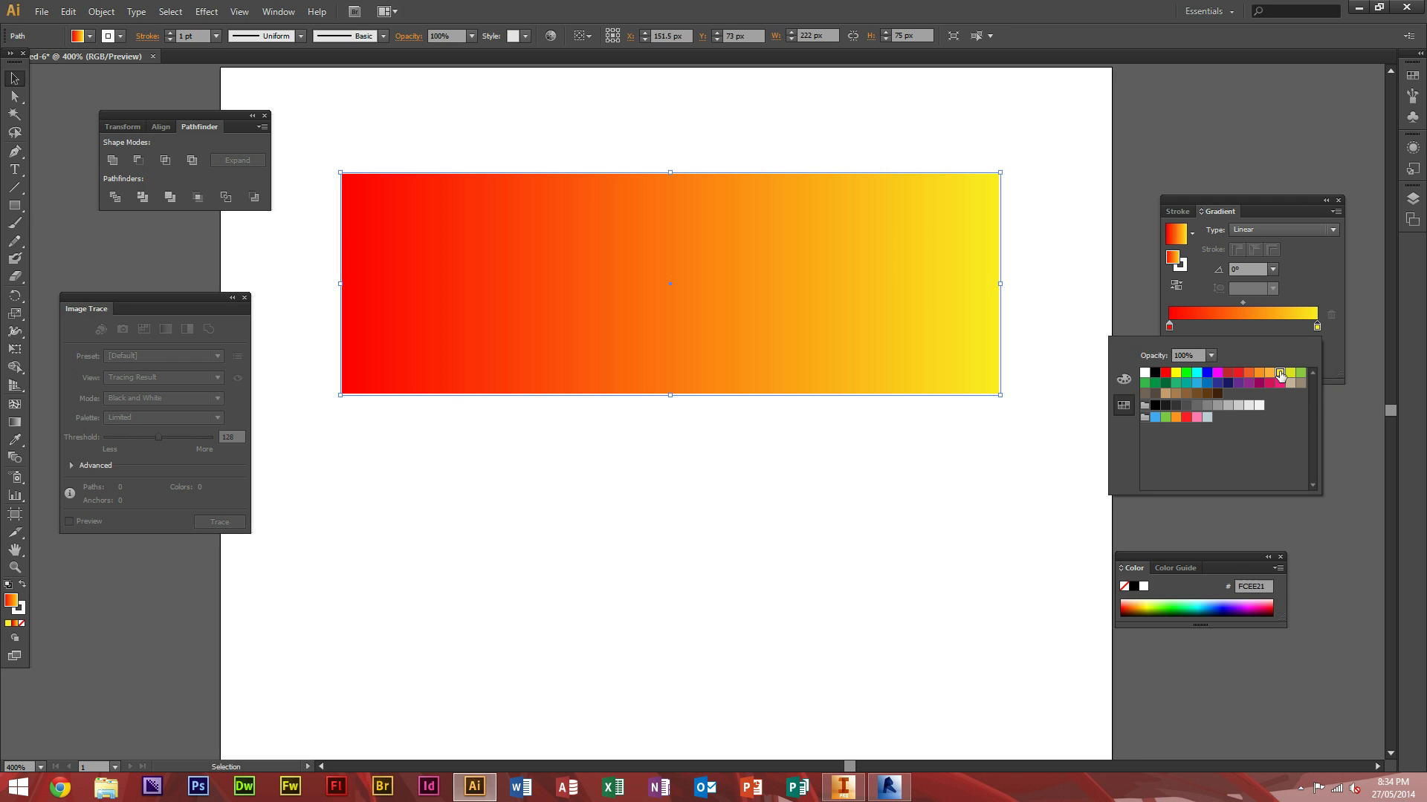
click(1325, 269)
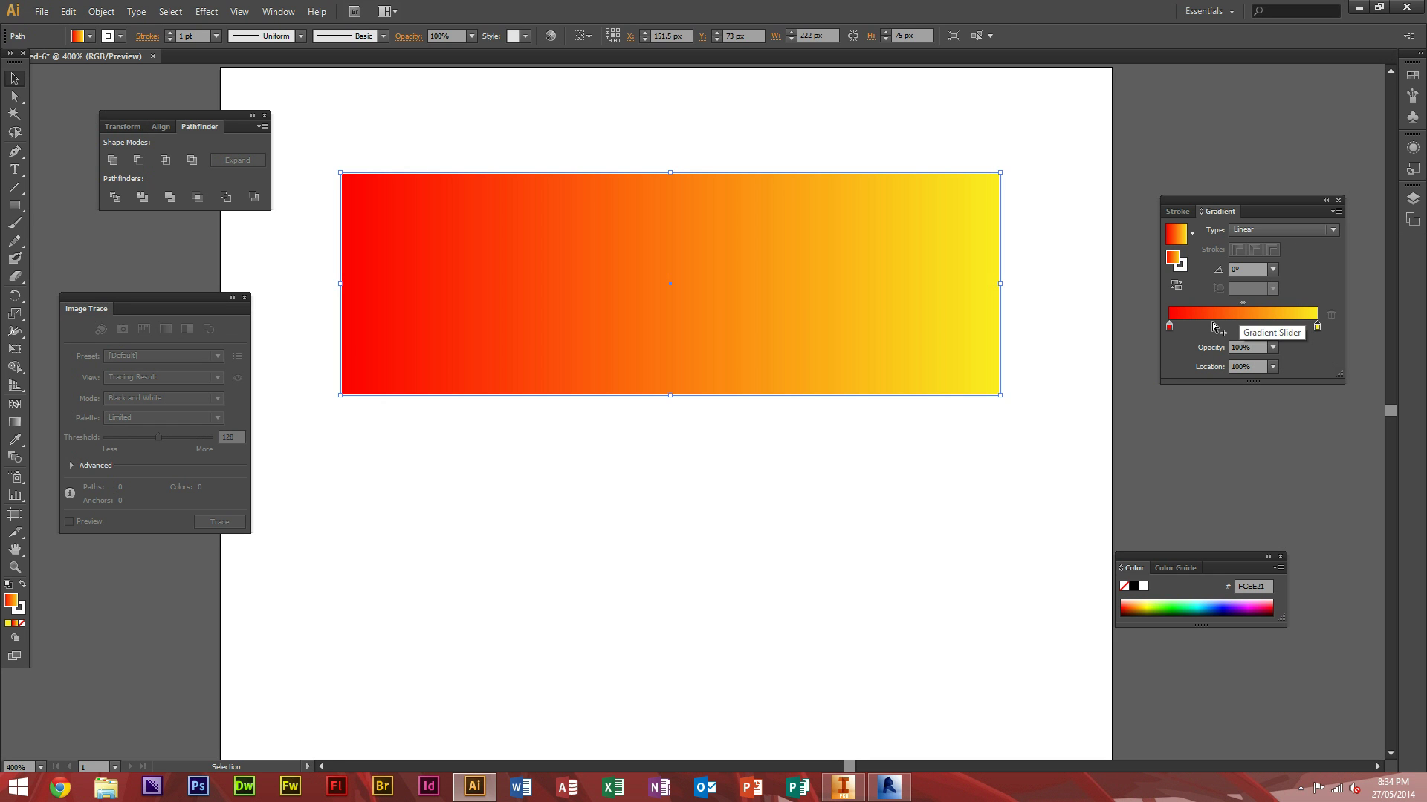
mouse_move(1316, 327)
mouse_down()
mouse_move(1210, 327)
mouse_move(1298, 339)
mouse_move(1331, 323)
mouse_up()
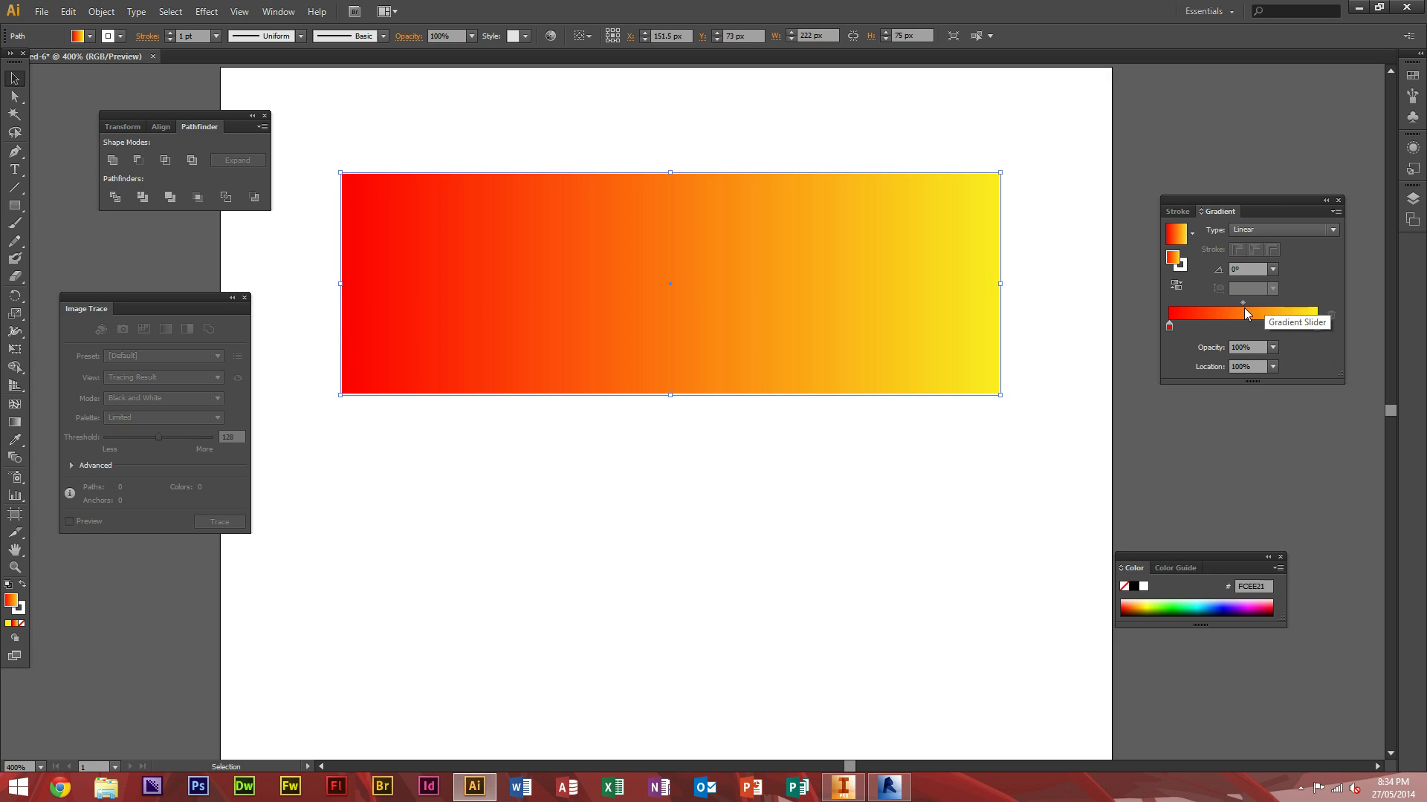
mouse_move(1243, 302)
mouse_down()
mouse_move(1275, 304)
mouse_move(1221, 297)
mouse_move(1250, 307)
mouse_up()
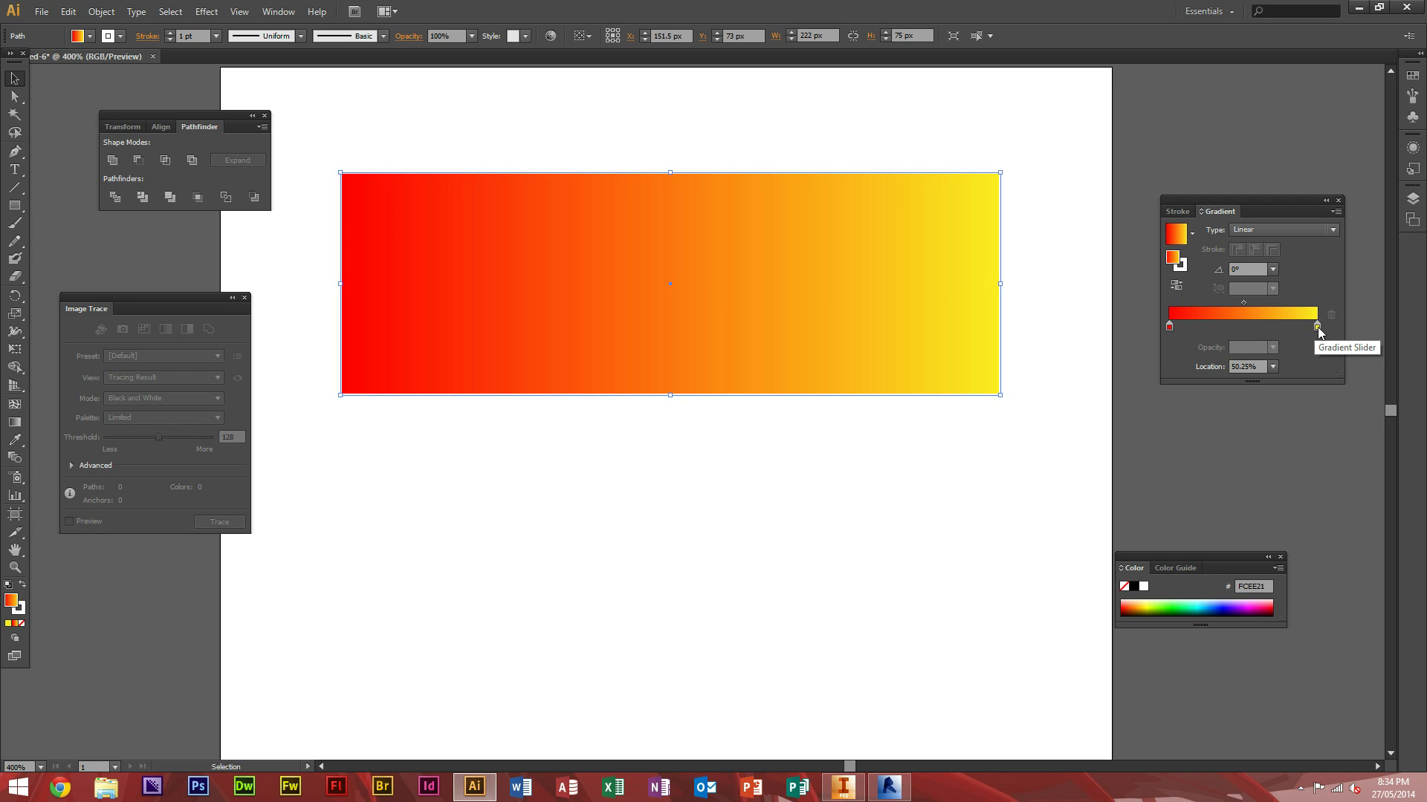
drag(1318, 327, 1260, 328)
drag(1171, 332, 1236, 329)
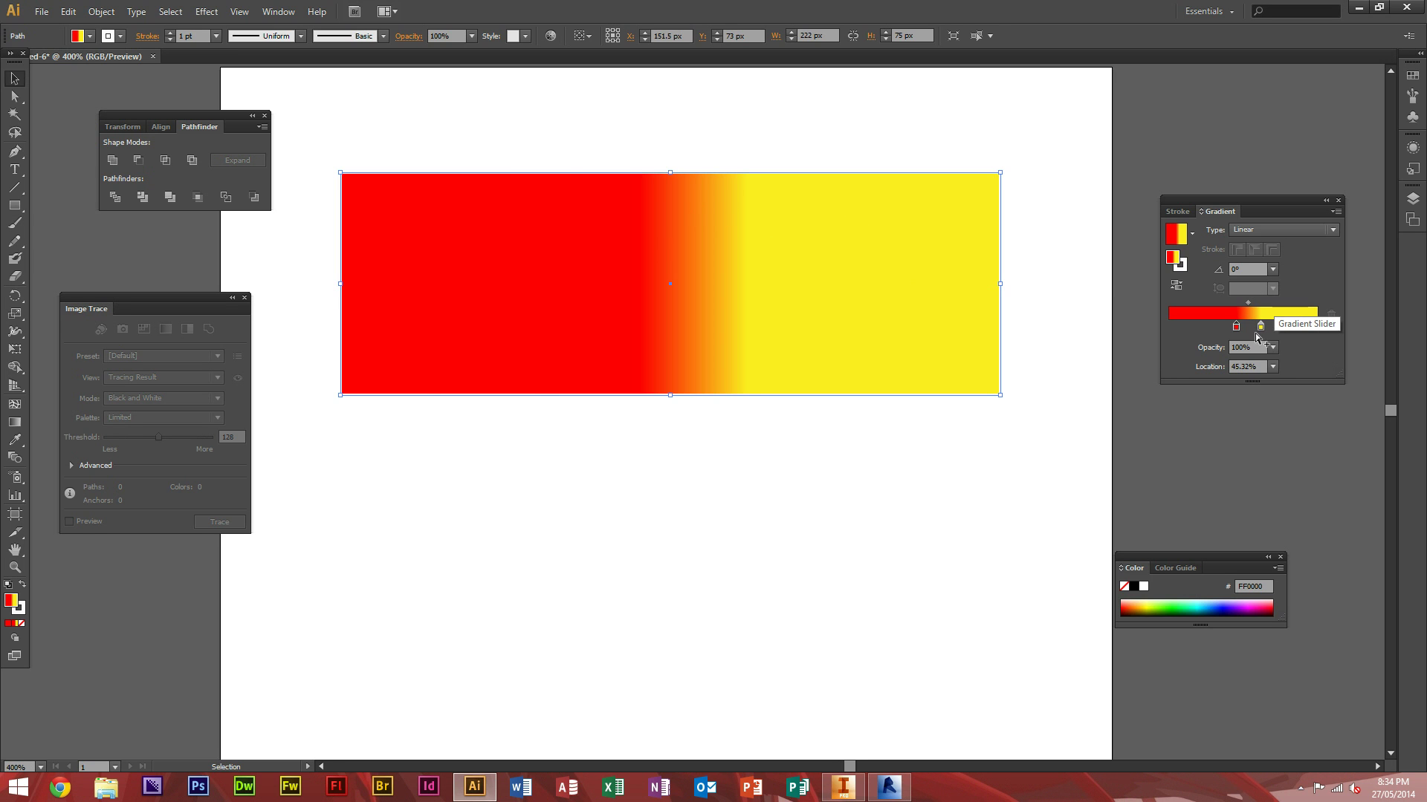
drag(1237, 327, 1163, 321)
drag(1260, 328, 1331, 328)
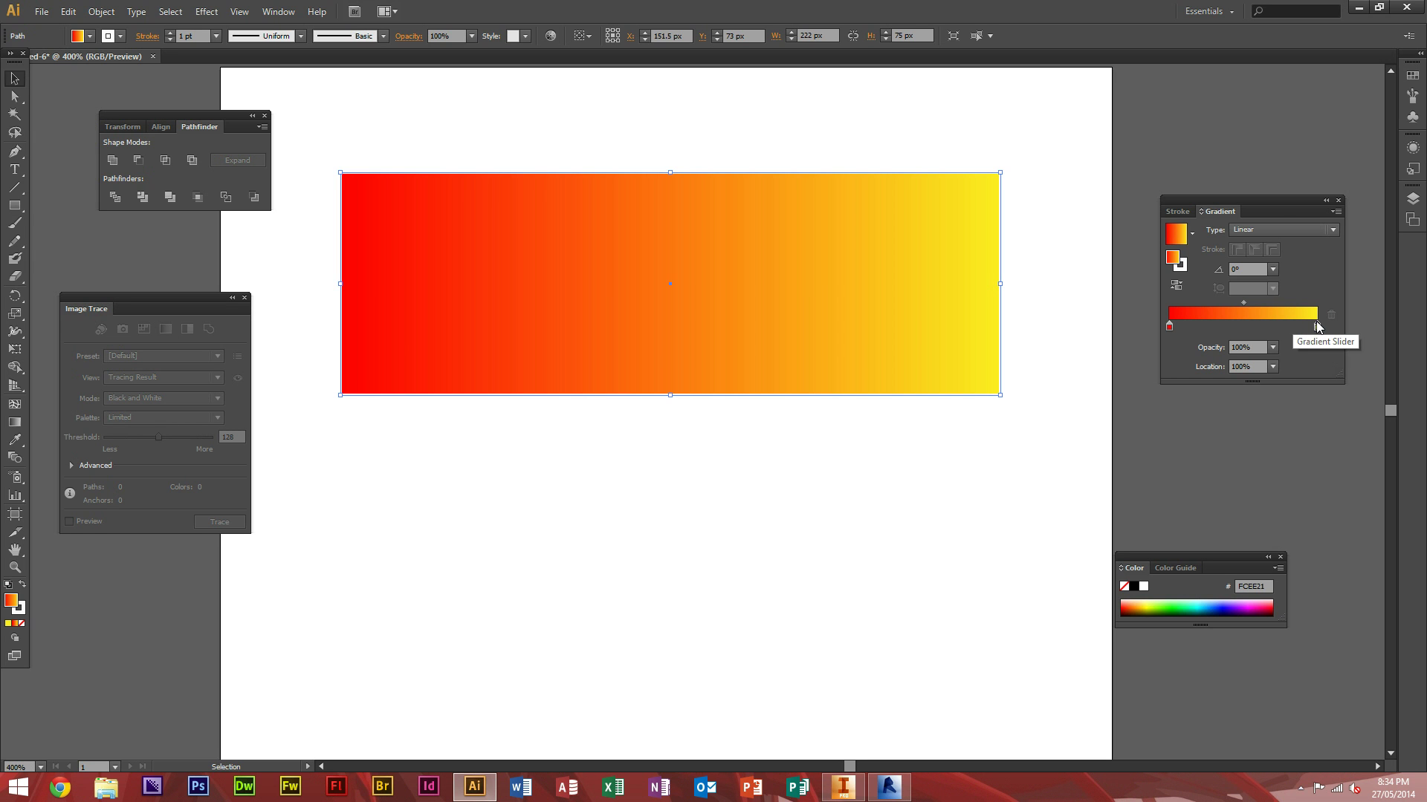
Add a yellow colour stop to the gradient slider and set its location to 50%
double_click(1316, 327)
click(1315, 329)
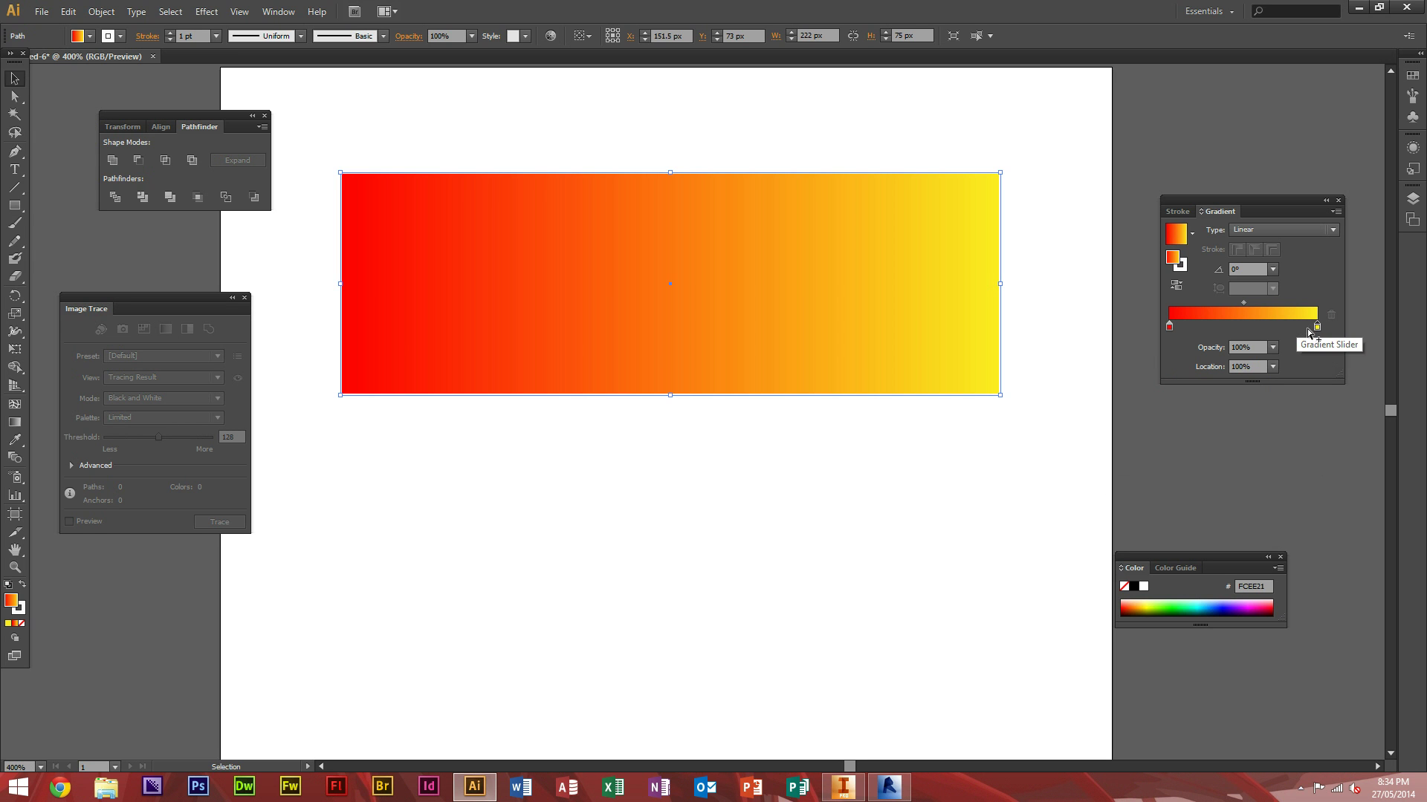
drag(1317, 327, 1269, 326)
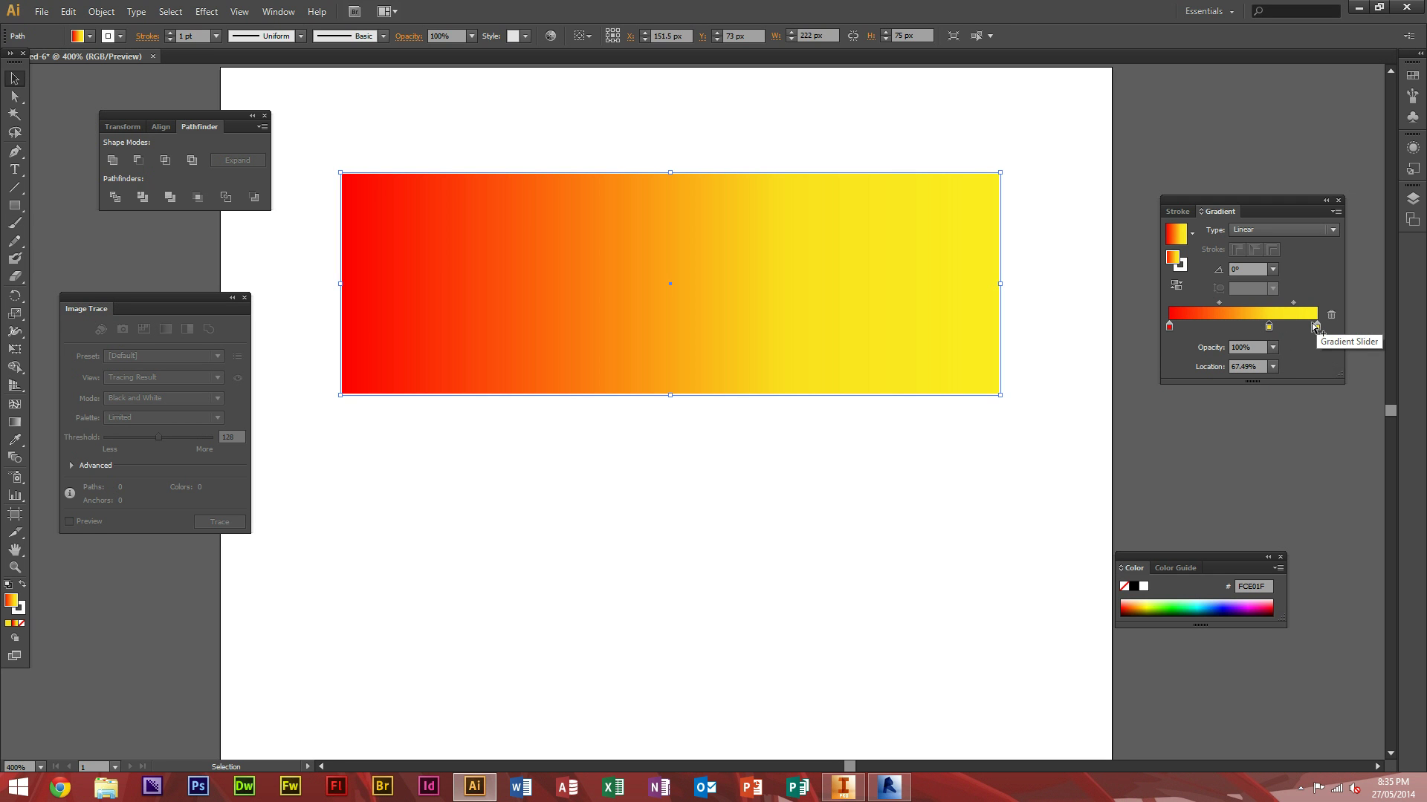
click(1312, 327)
drag(1295, 328, 1242, 324)
click(1249, 366)
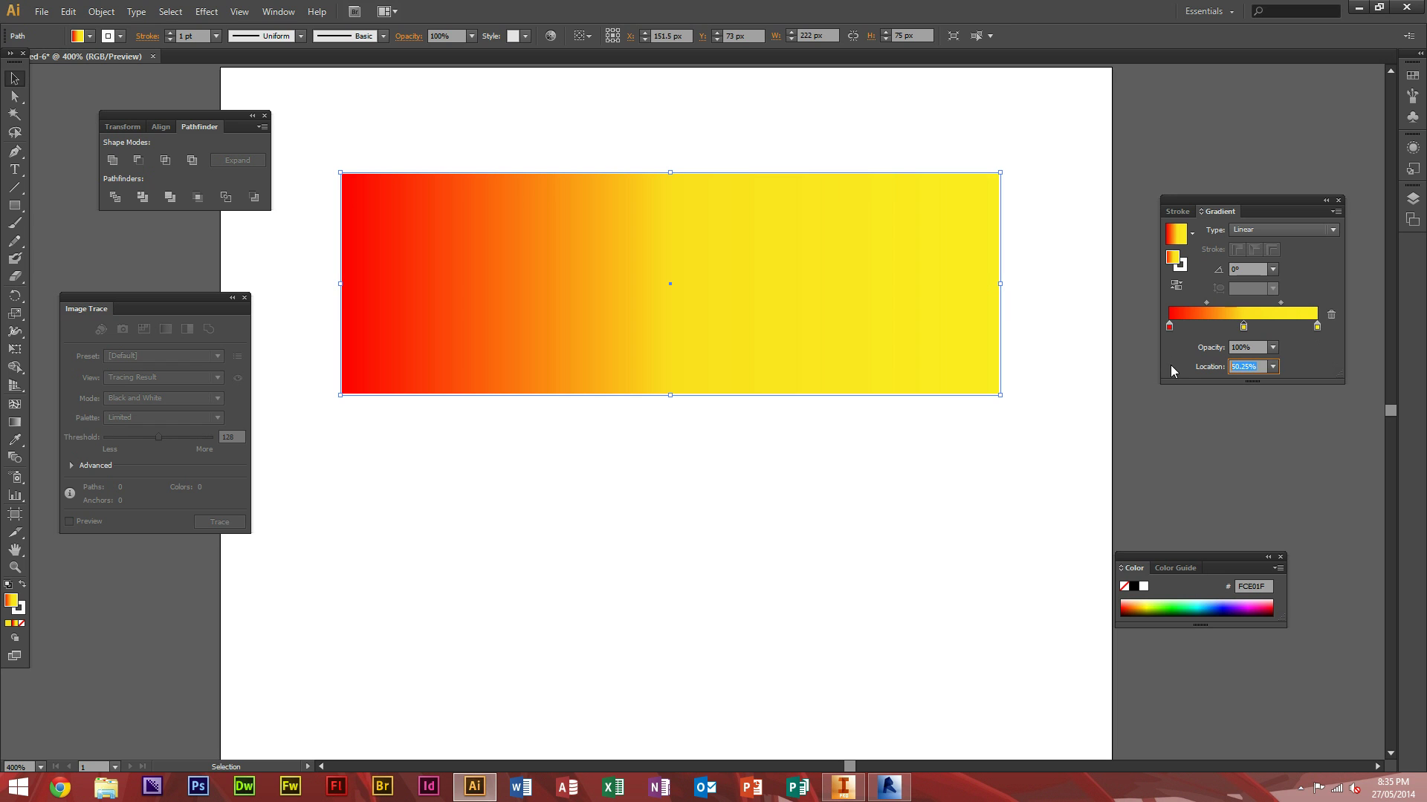
text(50)
key(Return)
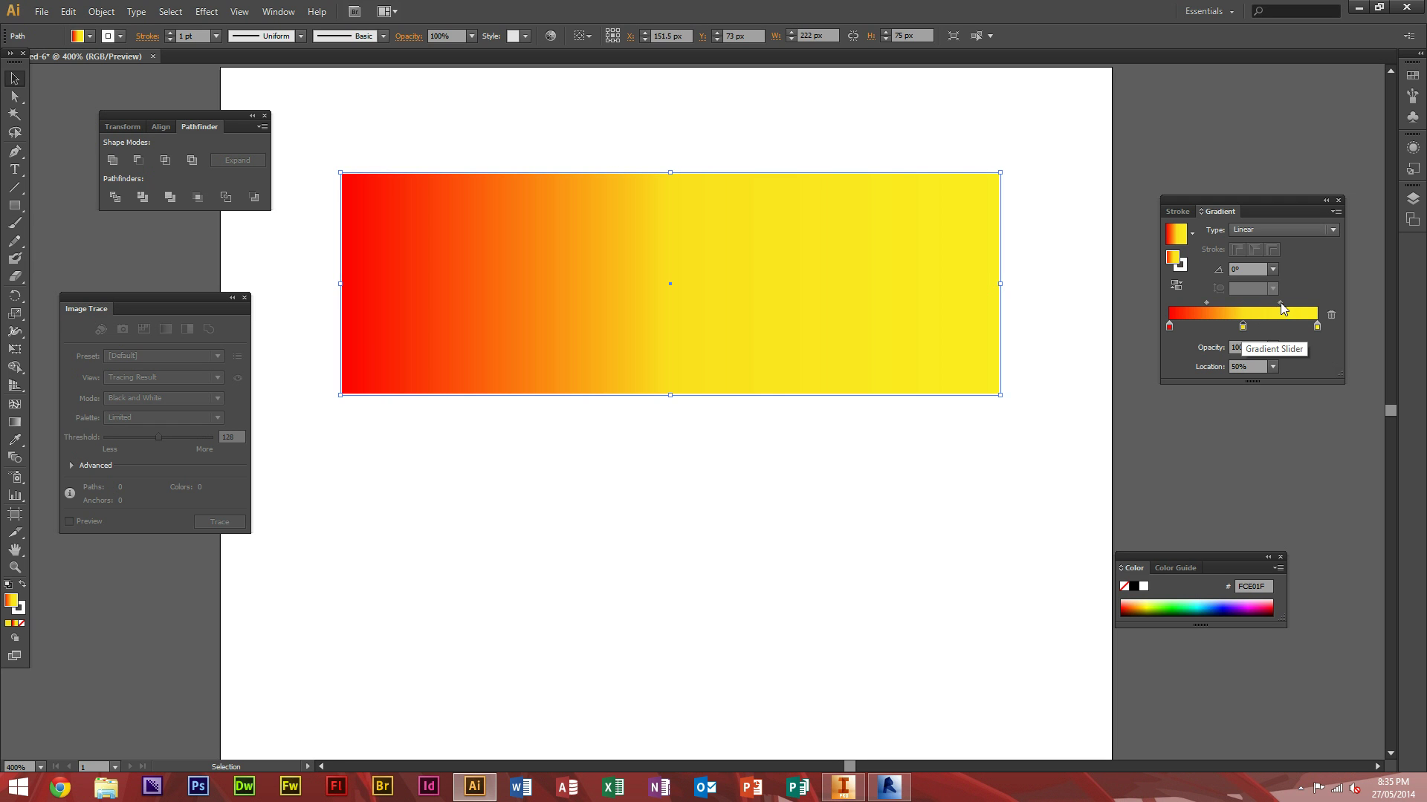
Nudge the middle stop, then delete the yellow end stop and undo the deletion
drag(1242, 327, 1239, 331)
double_click(1239, 332)
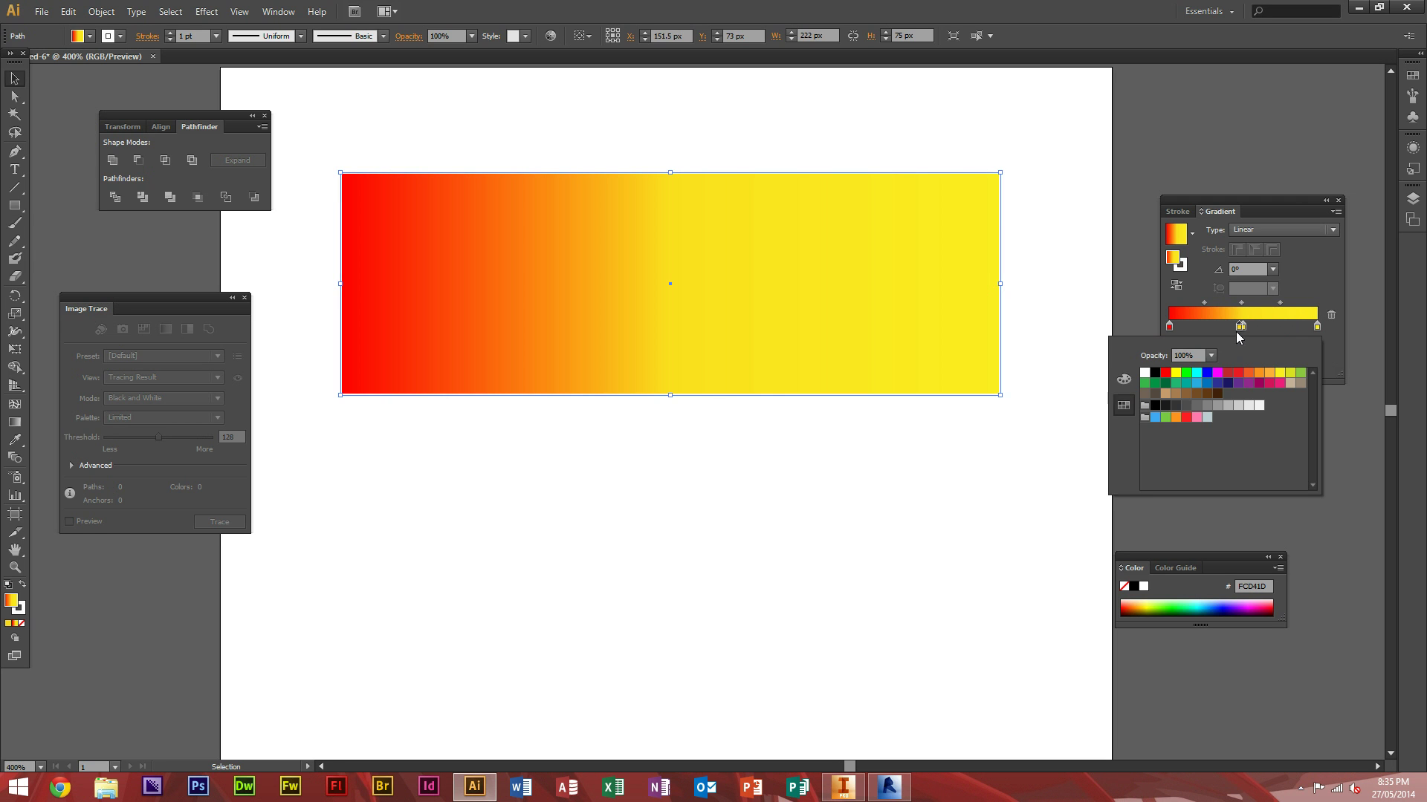
key(Escape)
click(1316, 327)
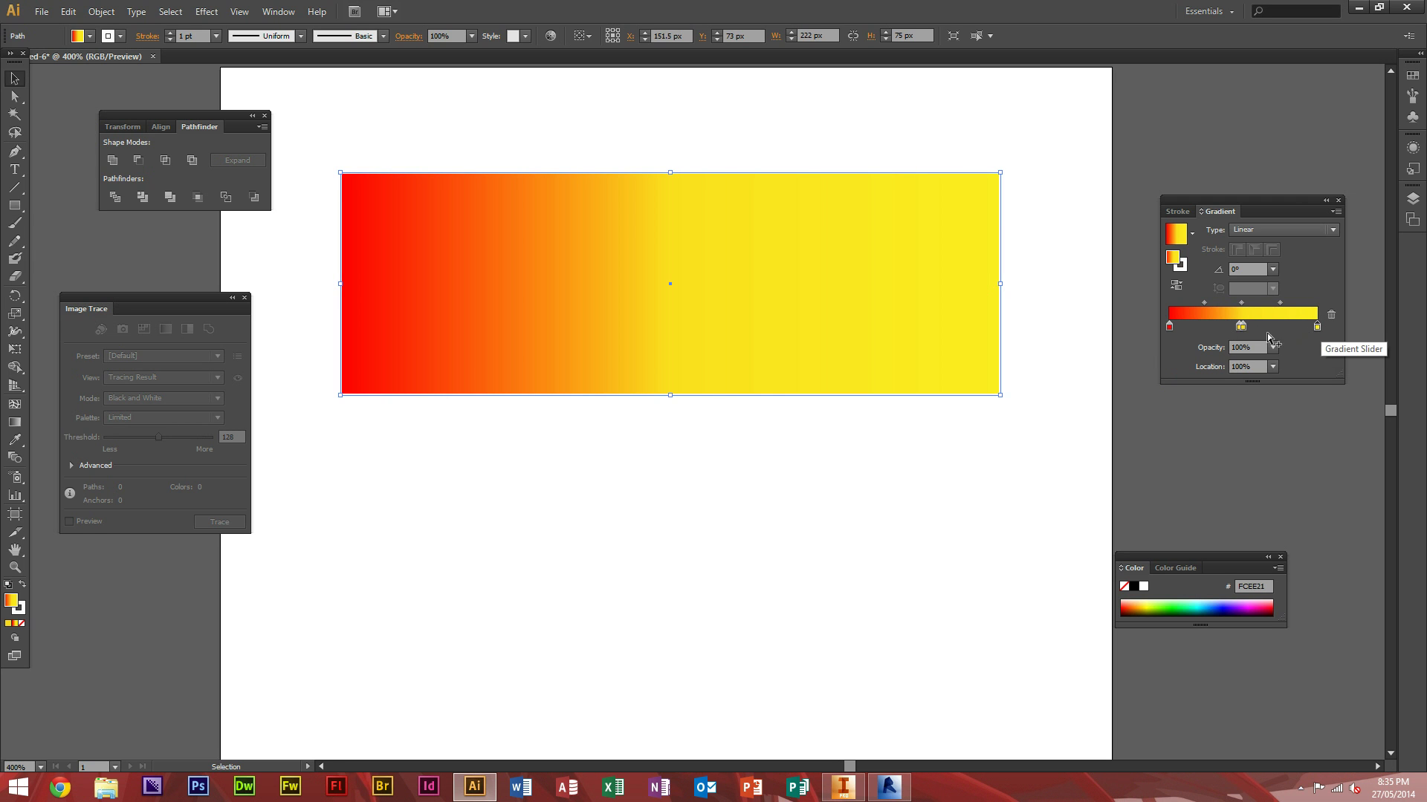
click(1330, 315)
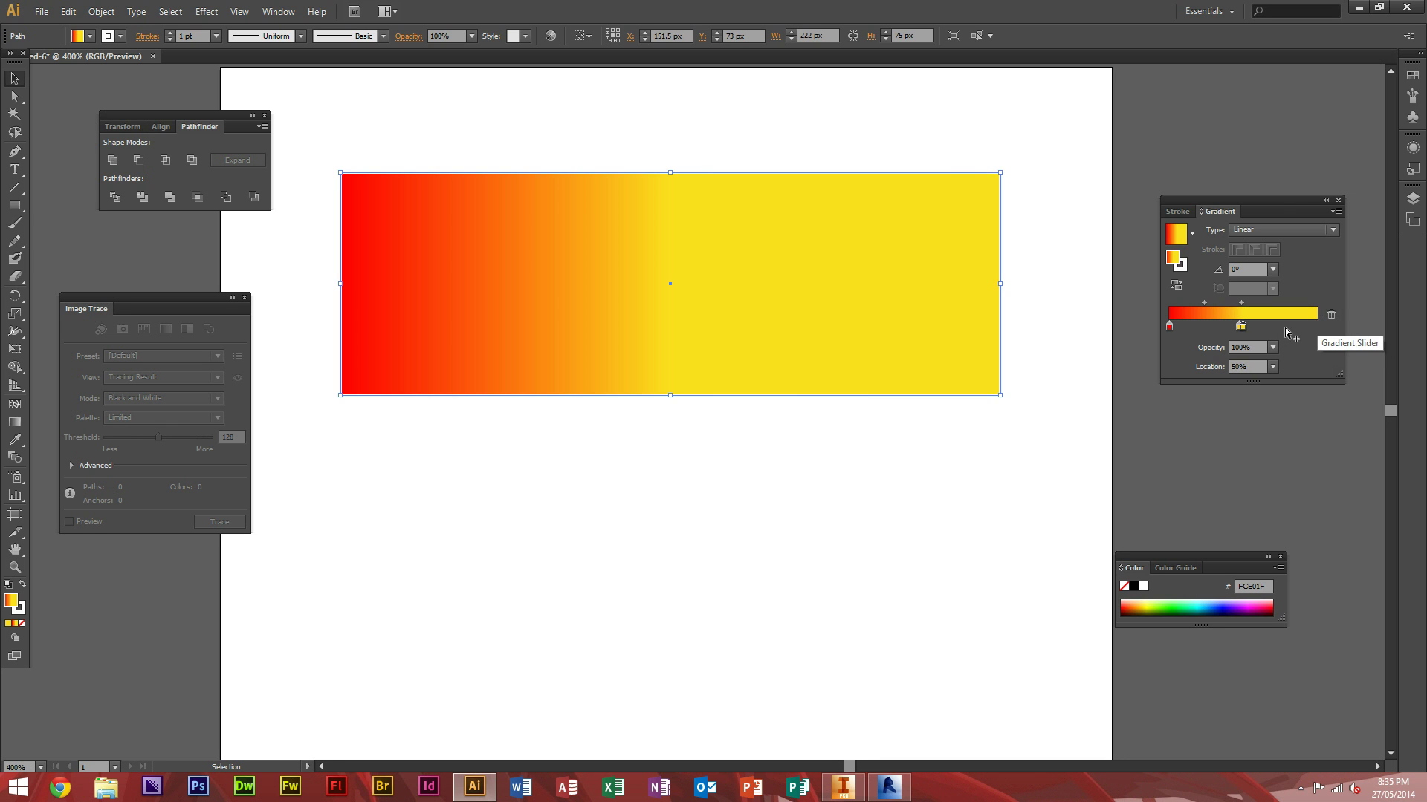
key(ctrl+z)
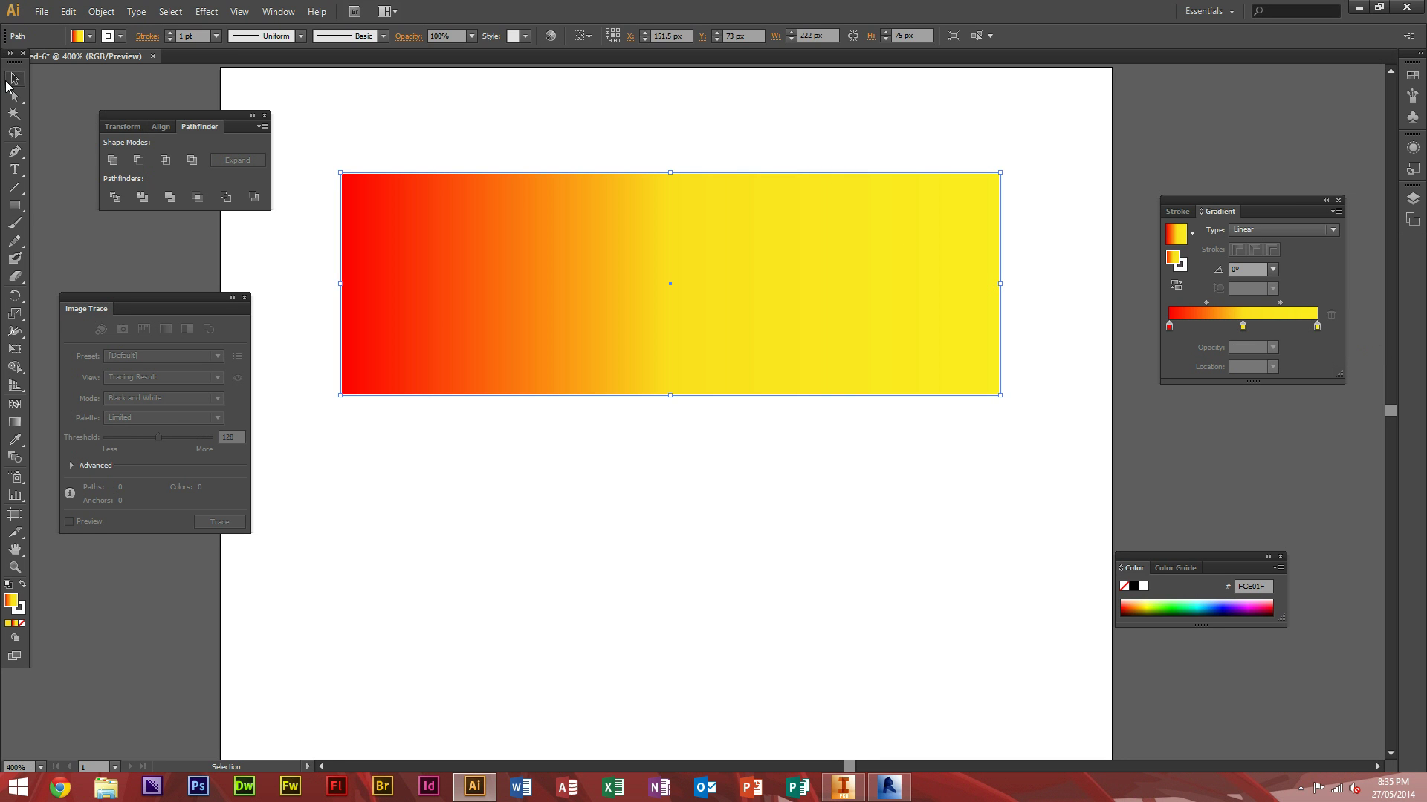
Make the middle stop blue at 50%, then delete it and move the yellow stop to 67%
double_click(1242, 325)
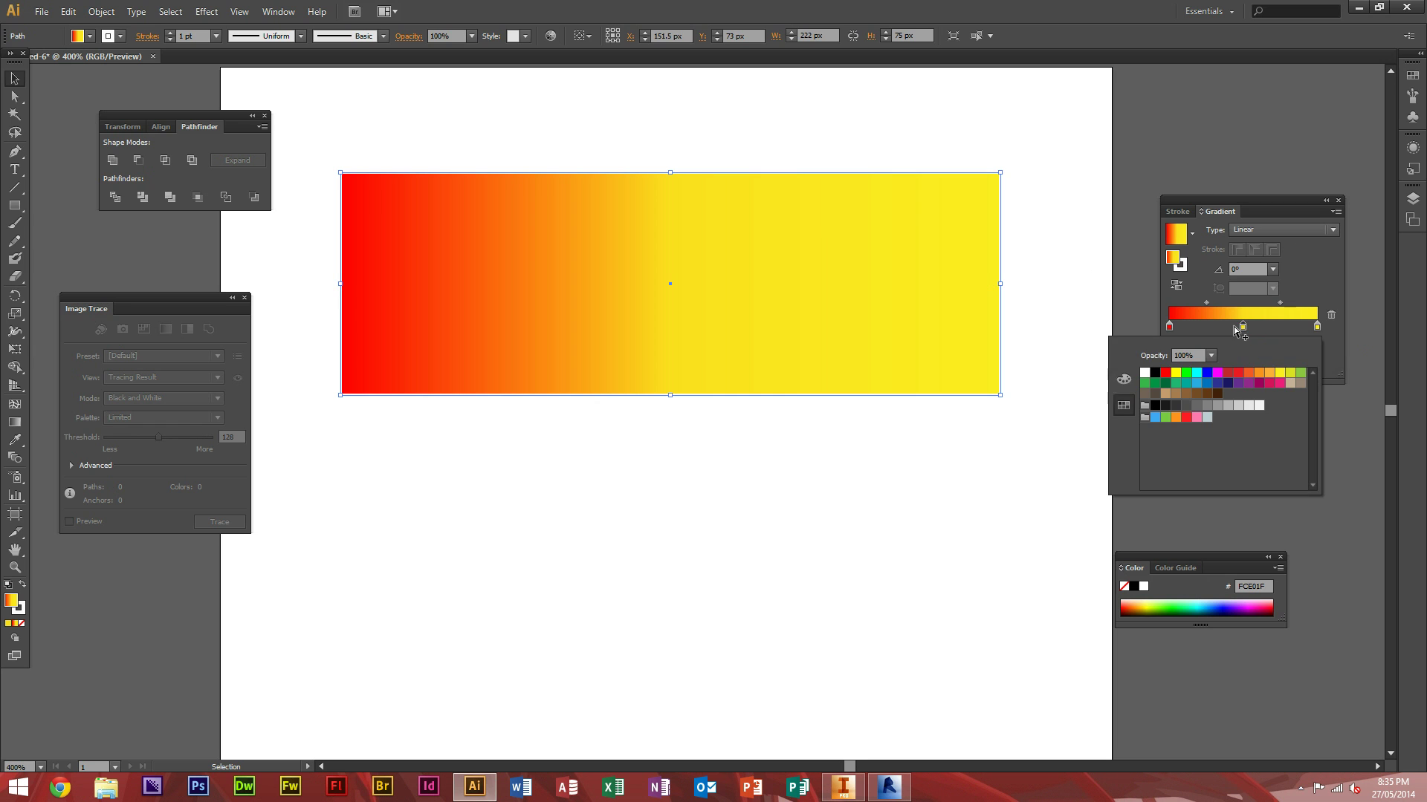
click(1206, 383)
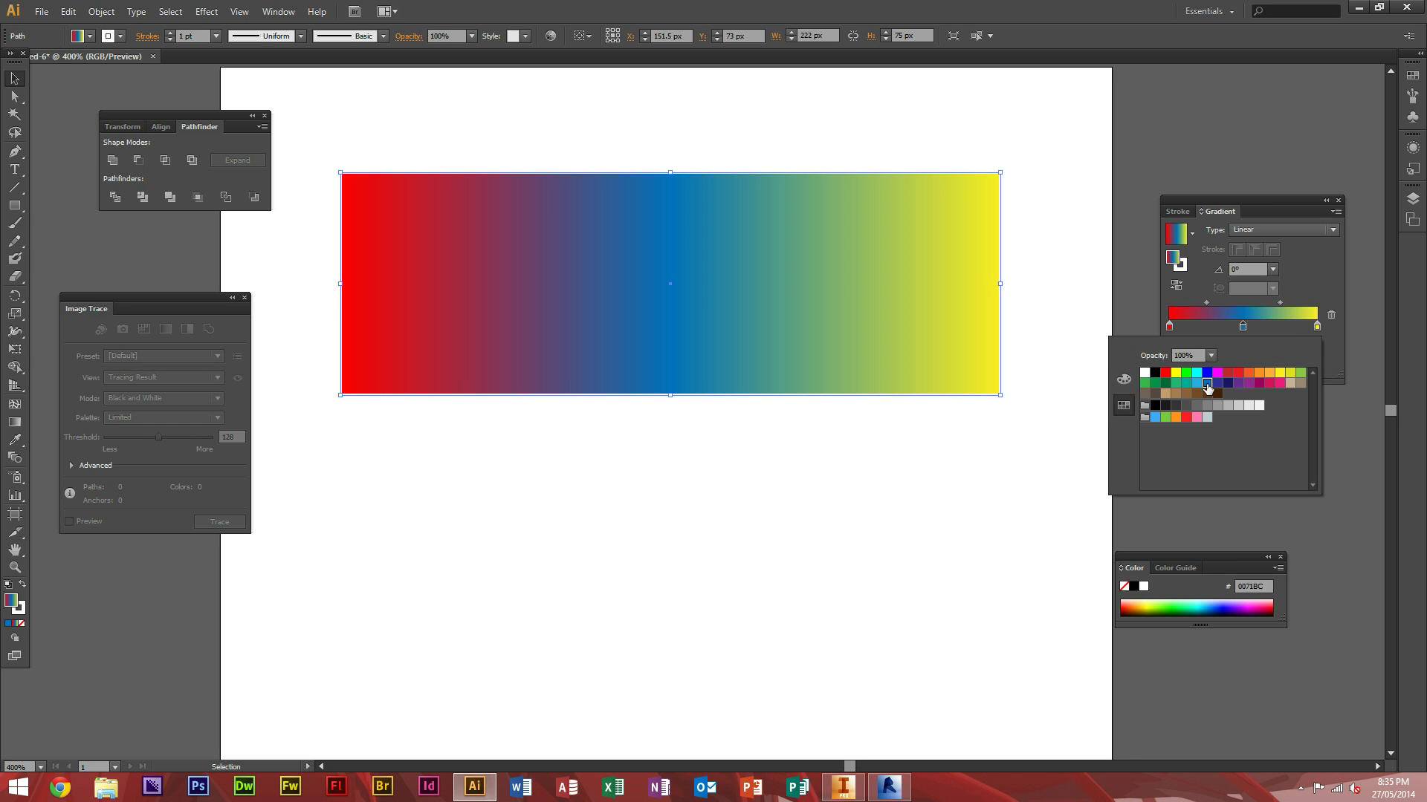
click(1335, 365)
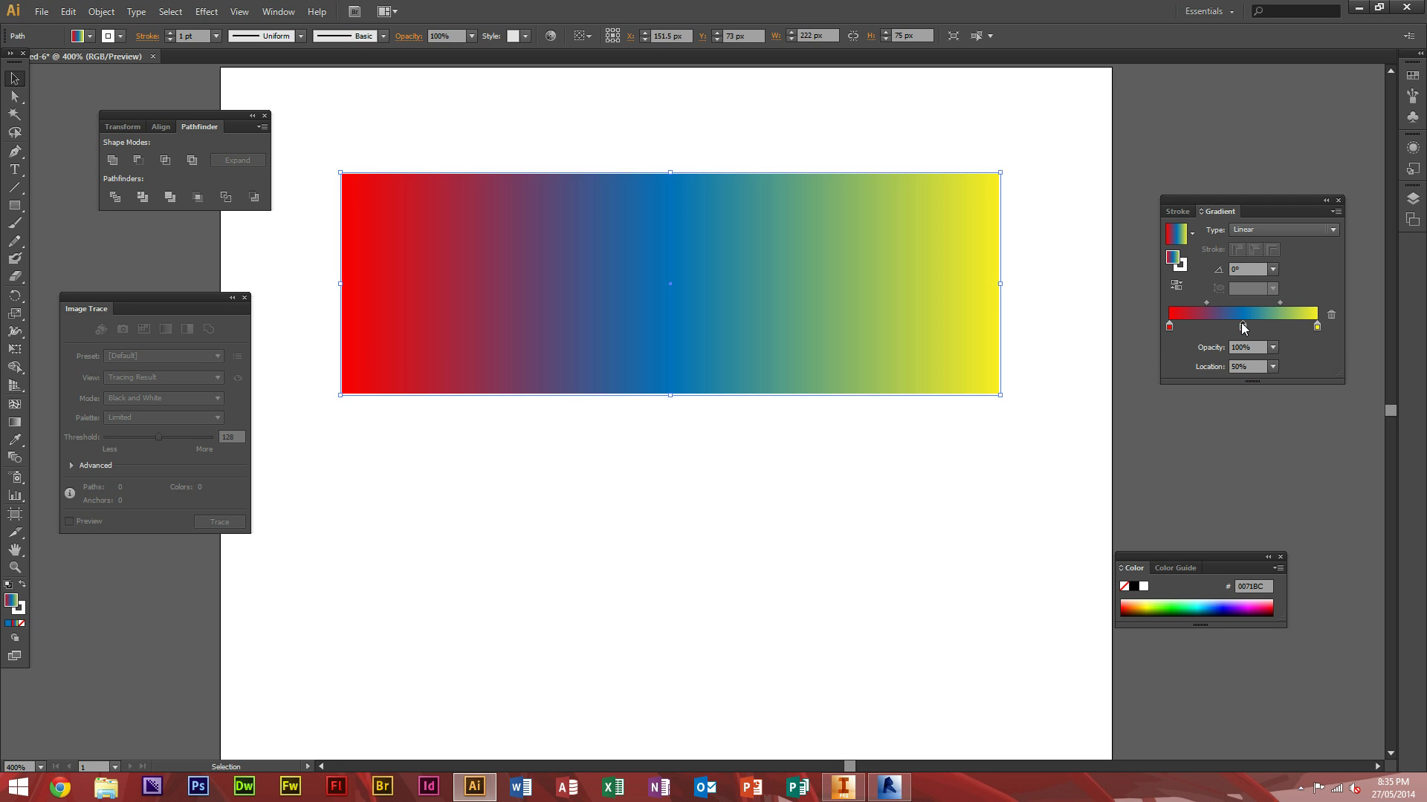
mouse_move(1242, 326)
mouse_down()
mouse_move(1229, 327)
mouse_move(1240, 332)
mouse_up()
click(1245, 366)
text(50)
key(Return)
click(1330, 315)
drag(1318, 327, 1268, 326)
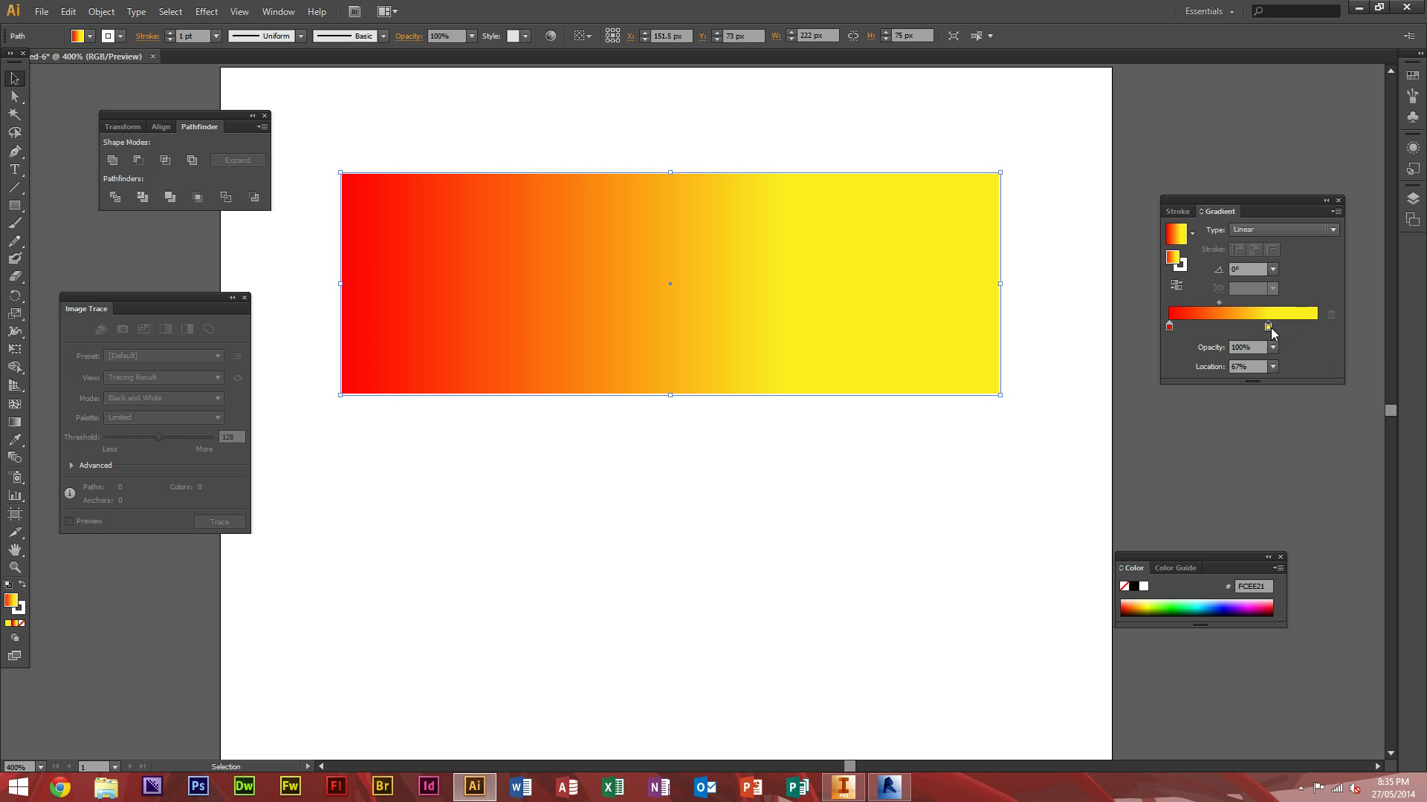
Return the yellow stop to the right end and try red-stop opacities of 90%, 50% and 10%
drag(1269, 327, 1327, 327)
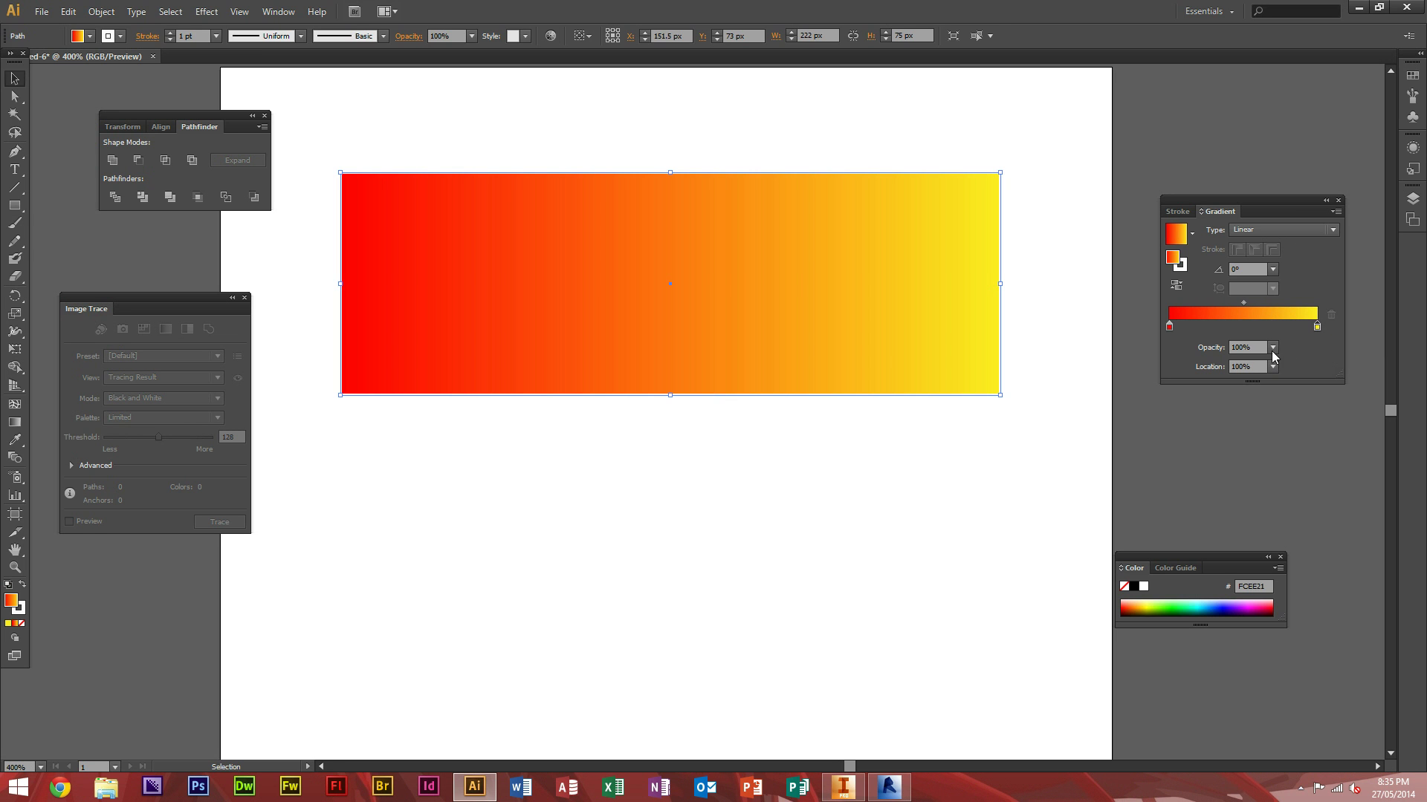
click(1169, 325)
click(1273, 347)
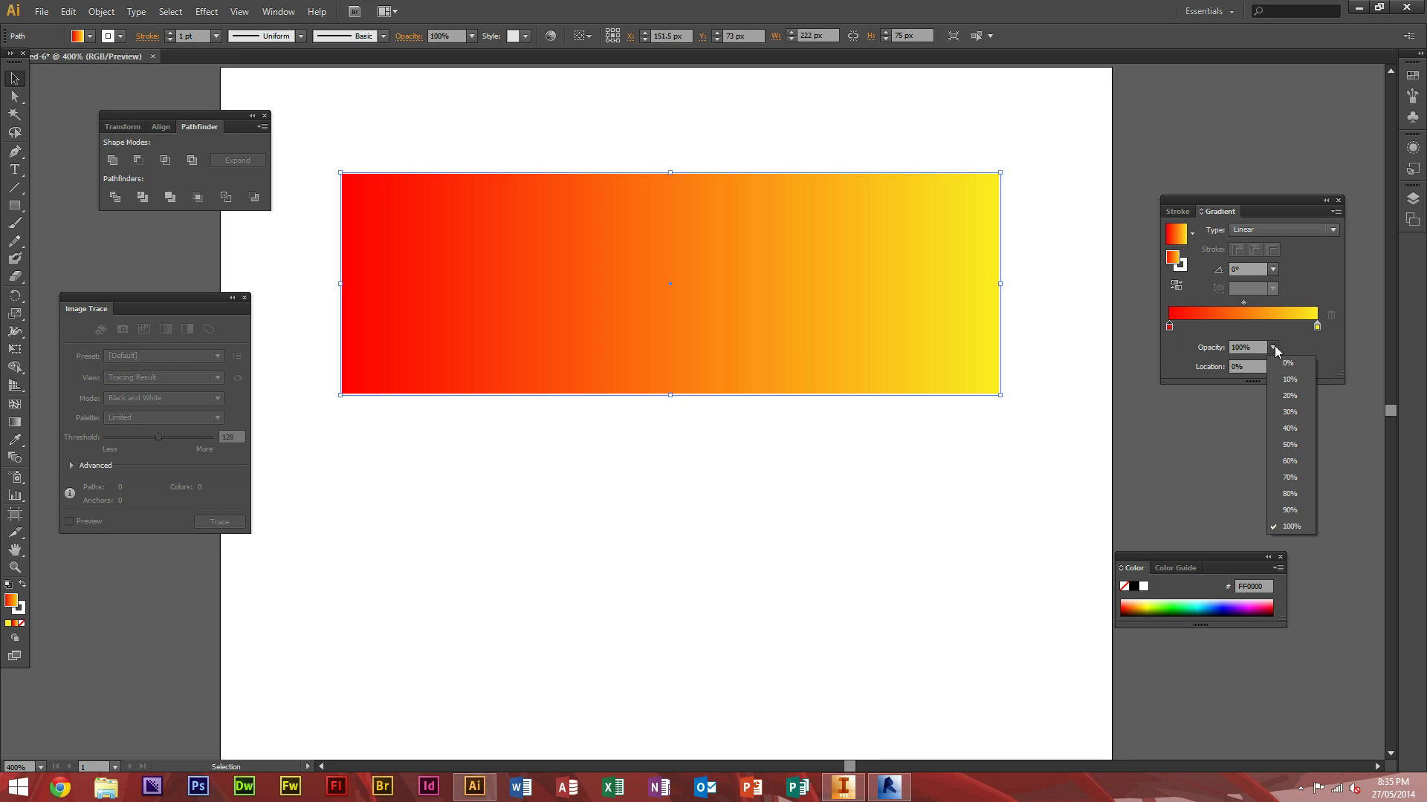
click(1302, 503)
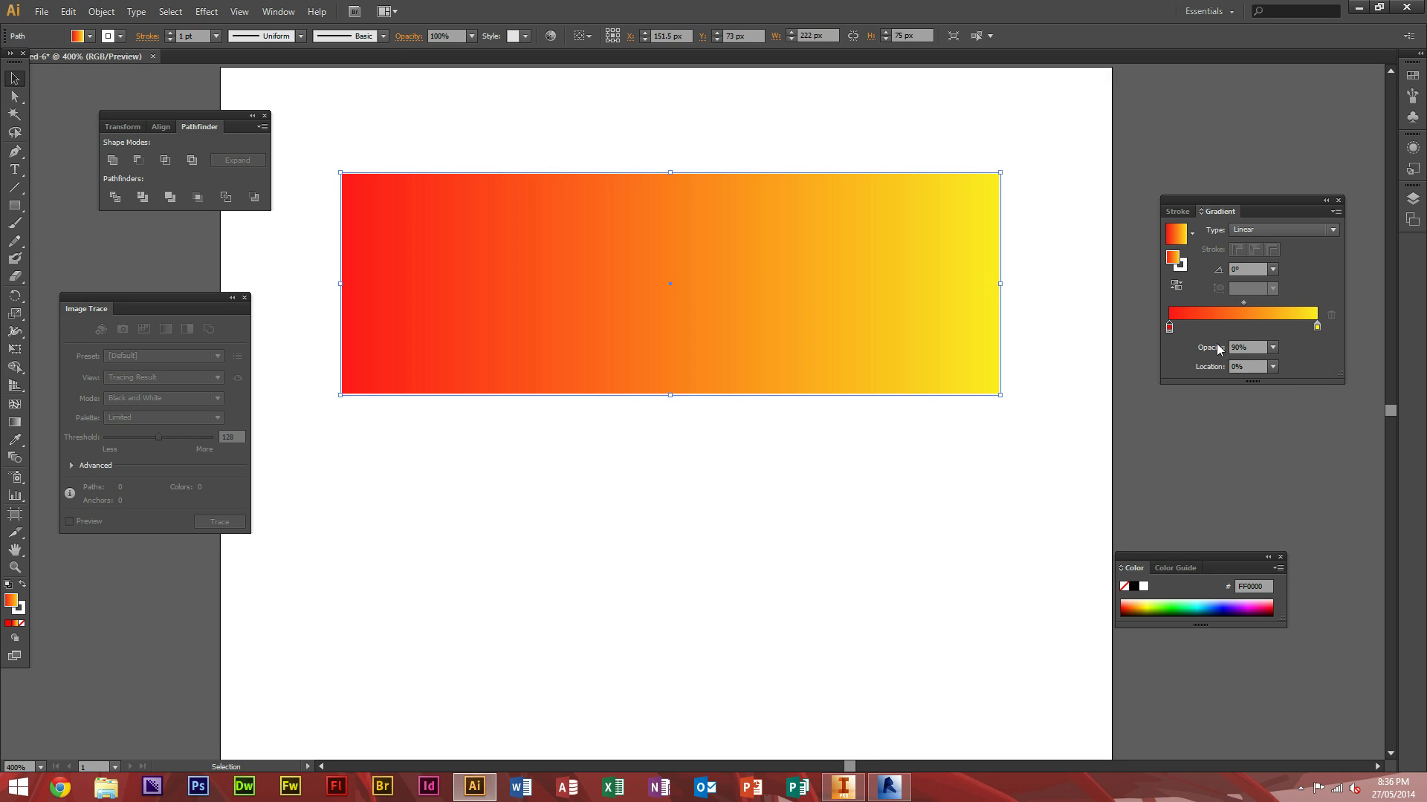
click(1273, 348)
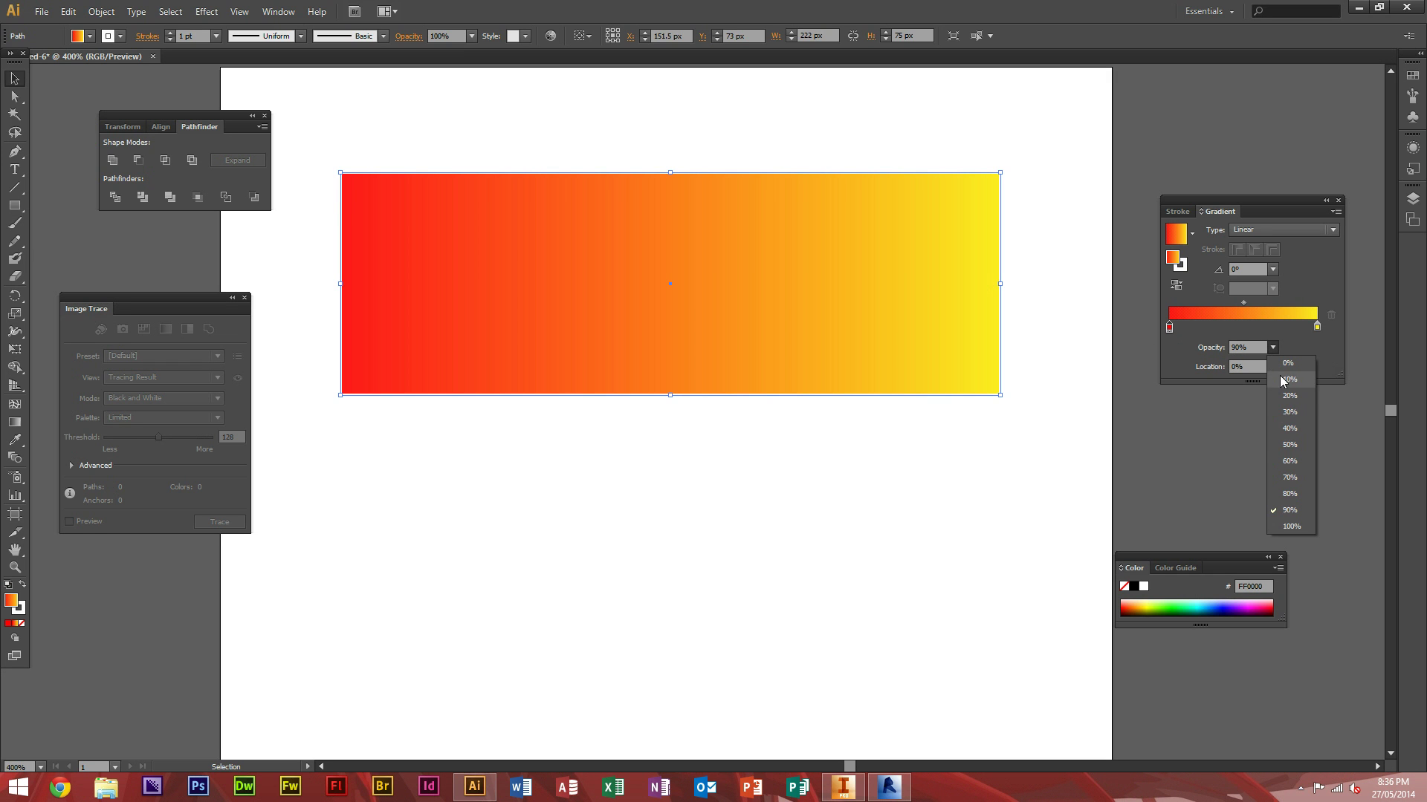
click(1289, 446)
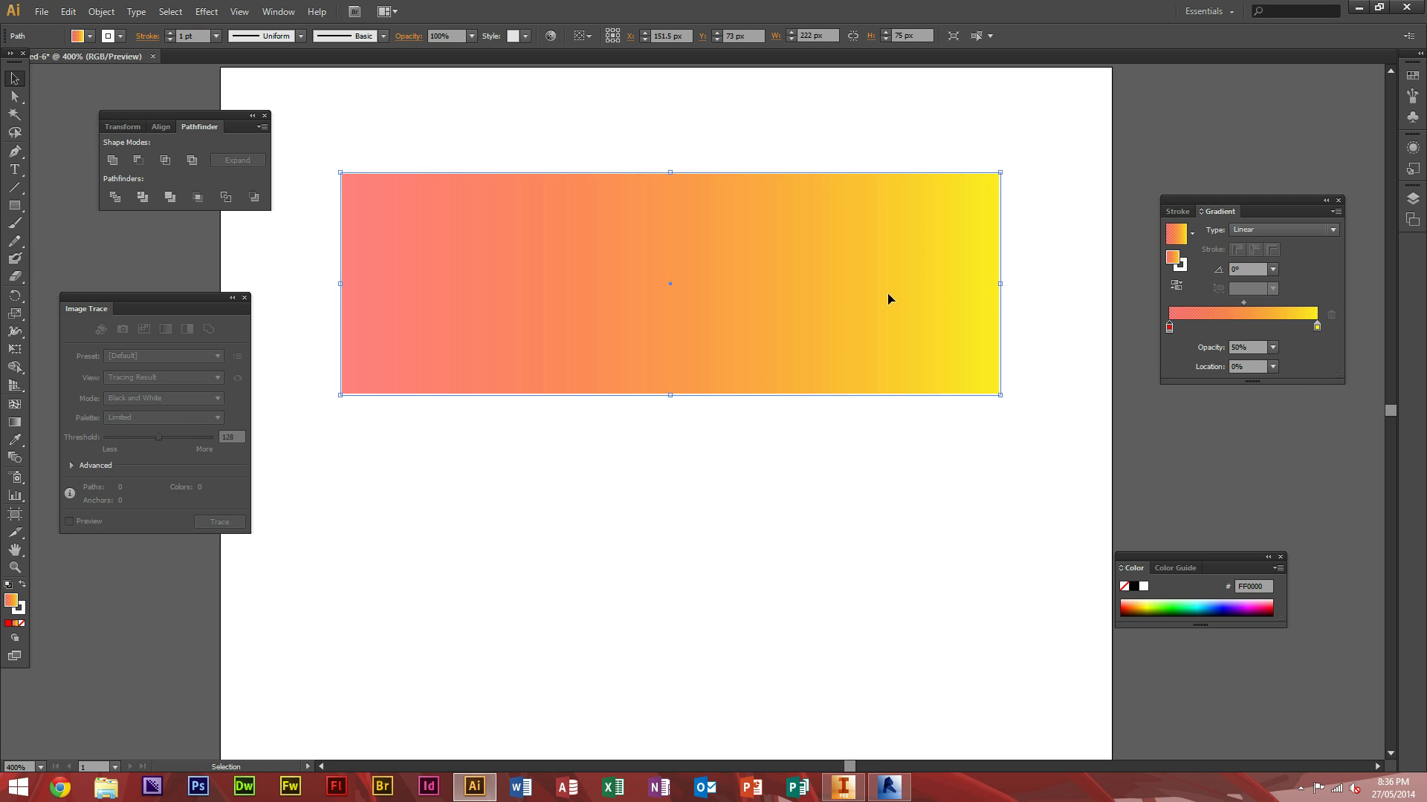
click(1272, 348)
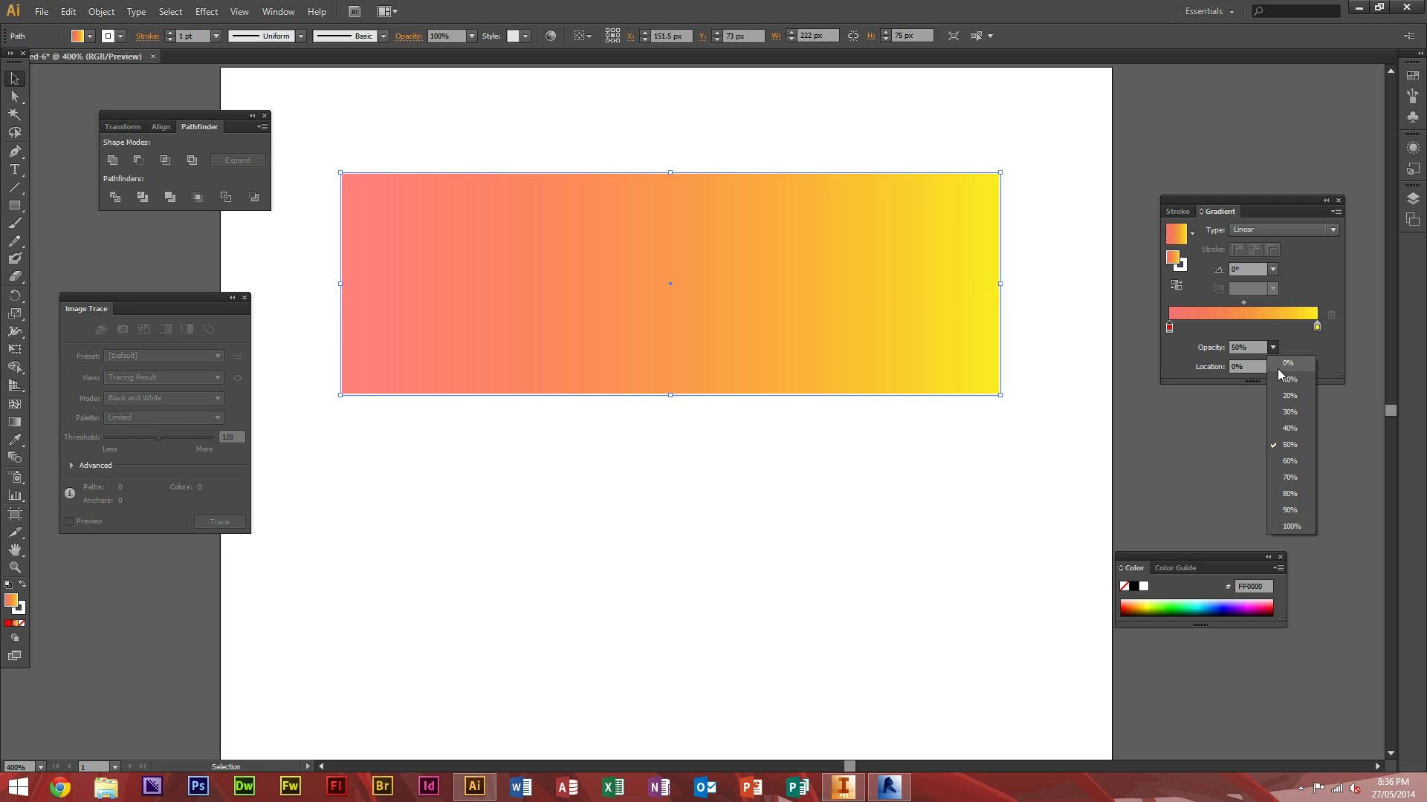
click(1286, 378)
Preview the red stop at 0% opacity, then set it back to fully opaque 100%
click(771, 120)
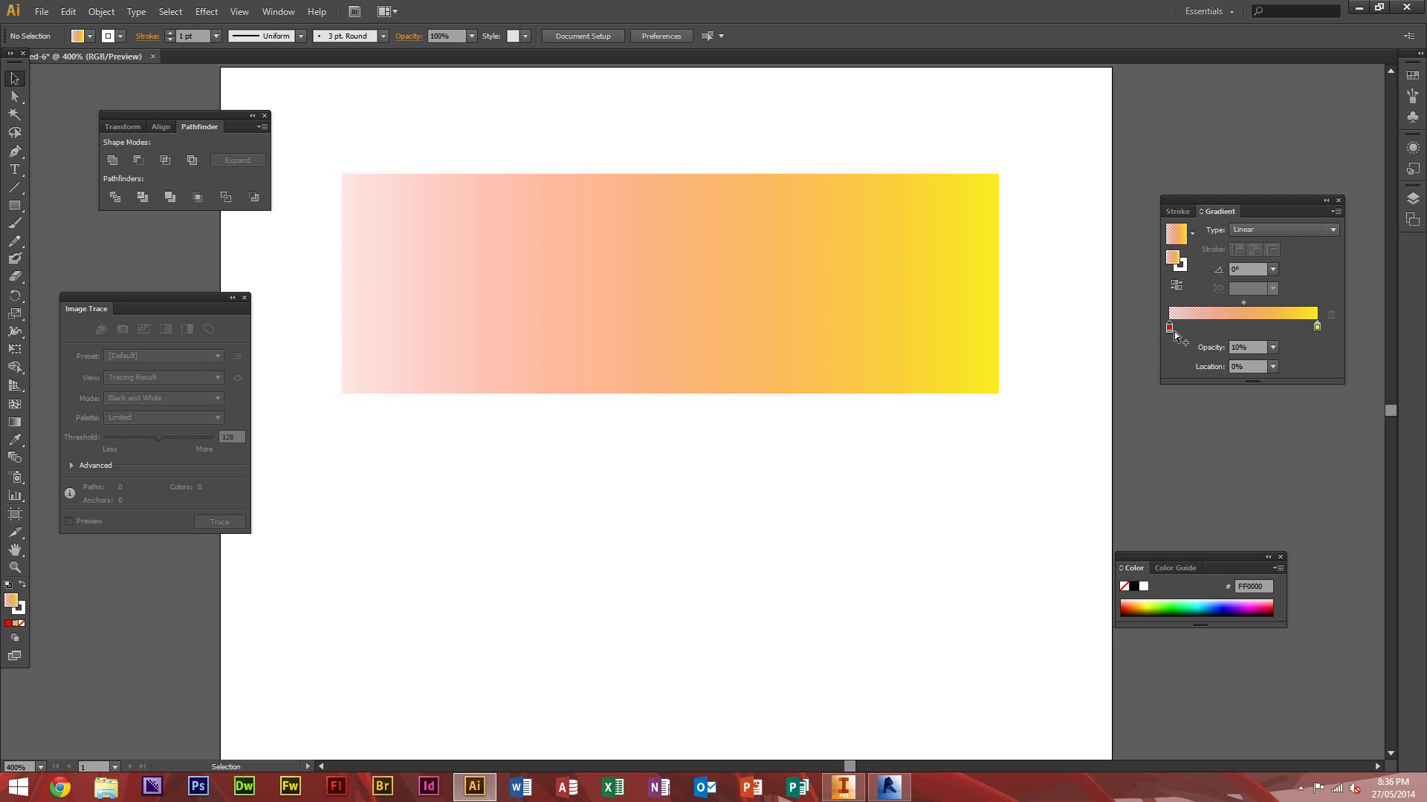
click(1272, 348)
click(1276, 364)
click(1180, 328)
key(ctrl+z)
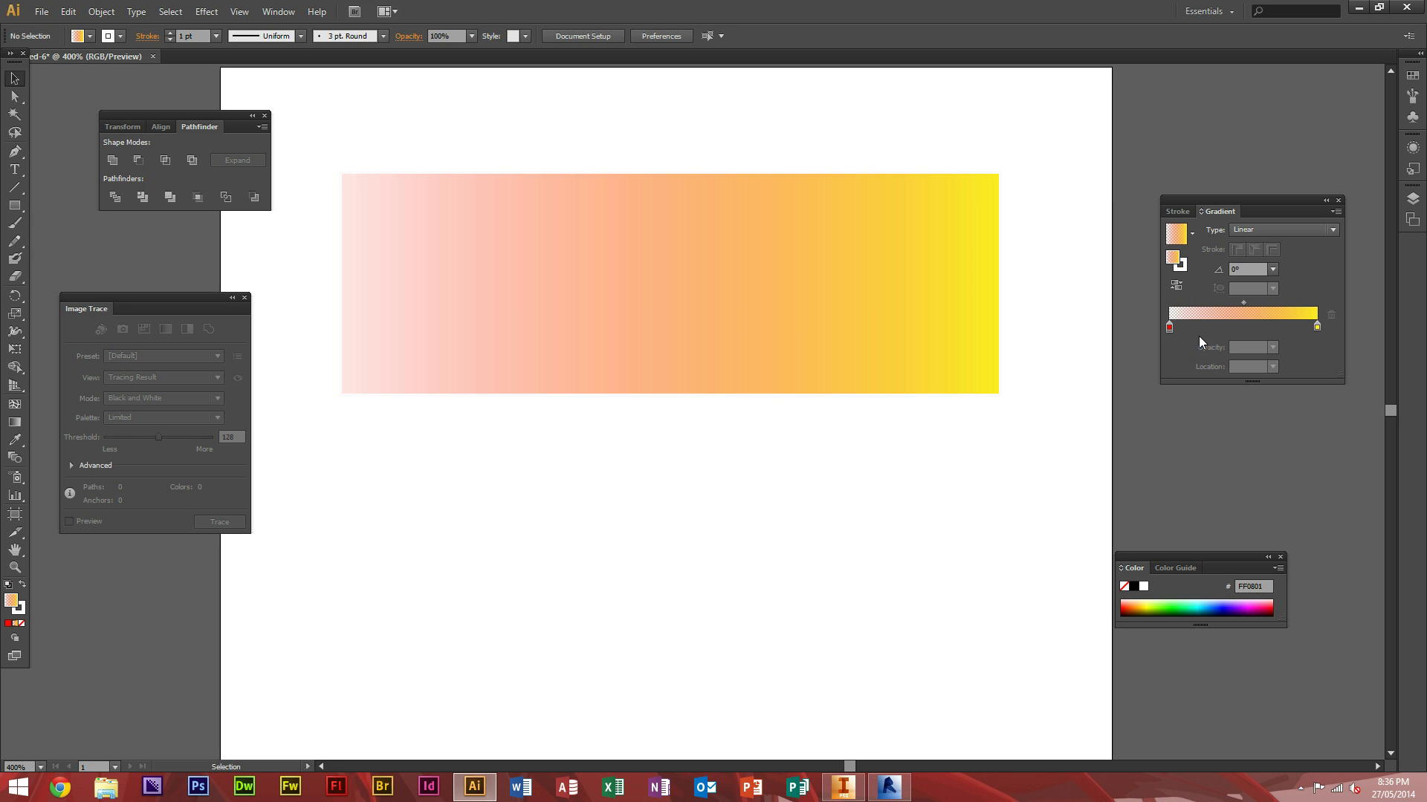
click(1170, 329)
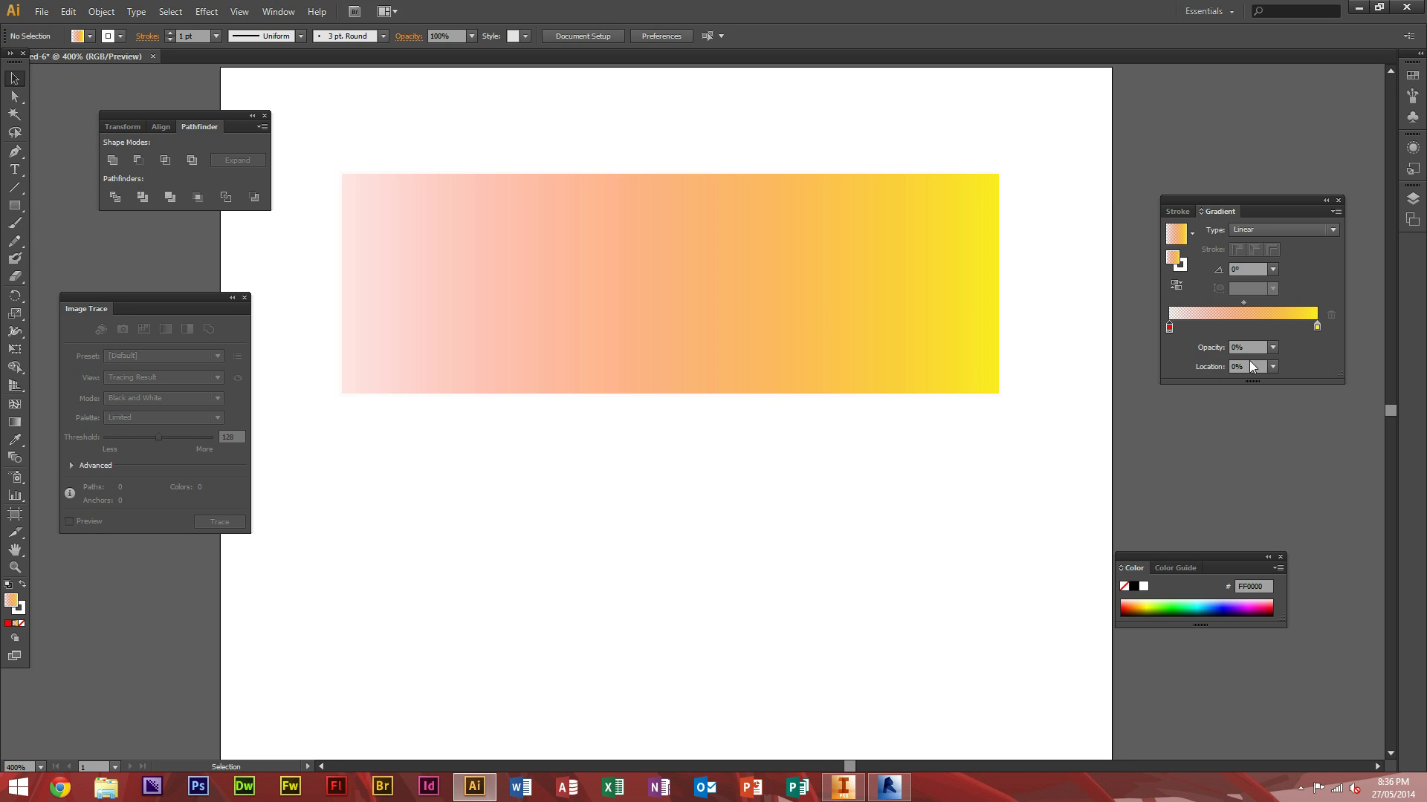
click(1272, 347)
click(1289, 527)
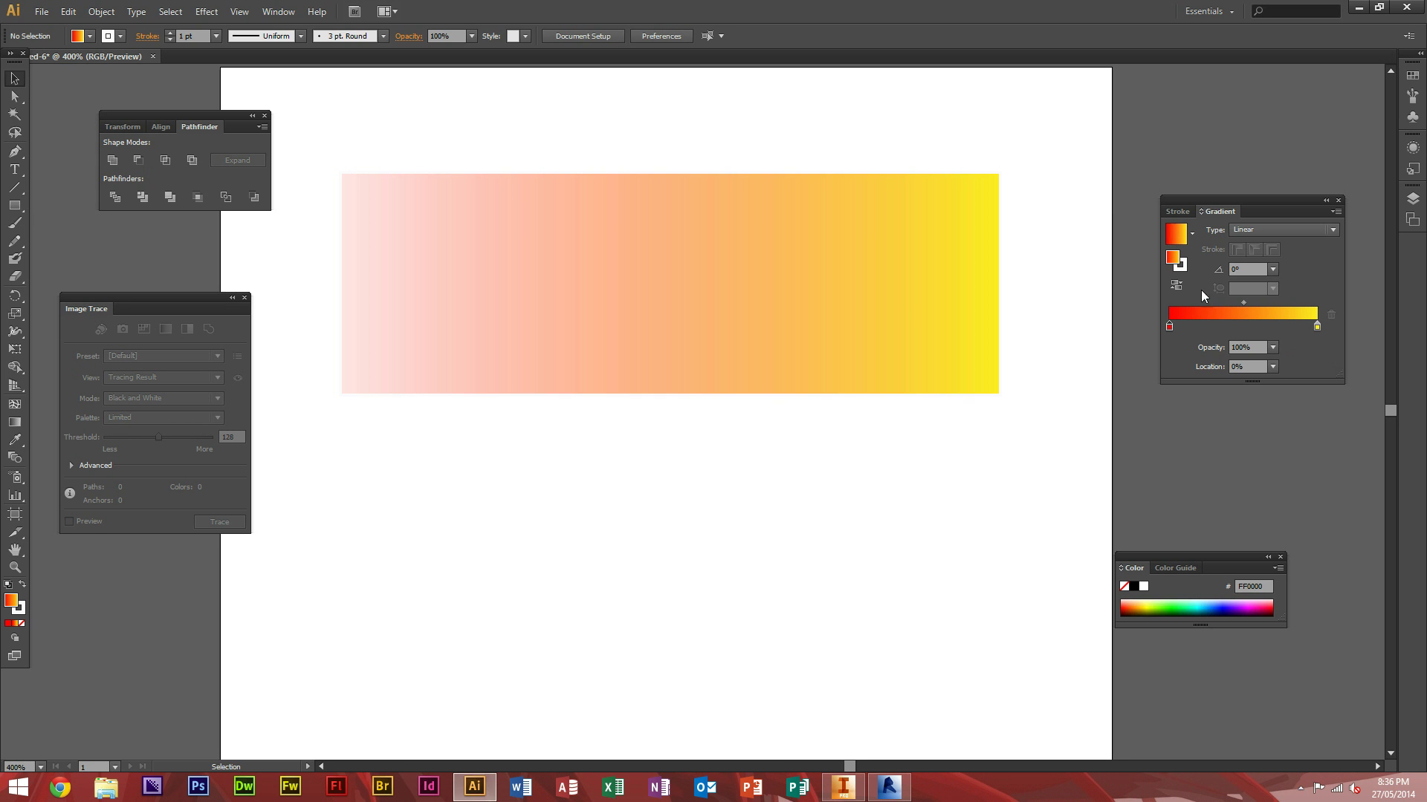
Switch the rectangle's gradient type to Radial, shifting the midpoint slightly toward red
click(1255, 232)
click(1255, 263)
drag(1241, 303, 1236, 303)
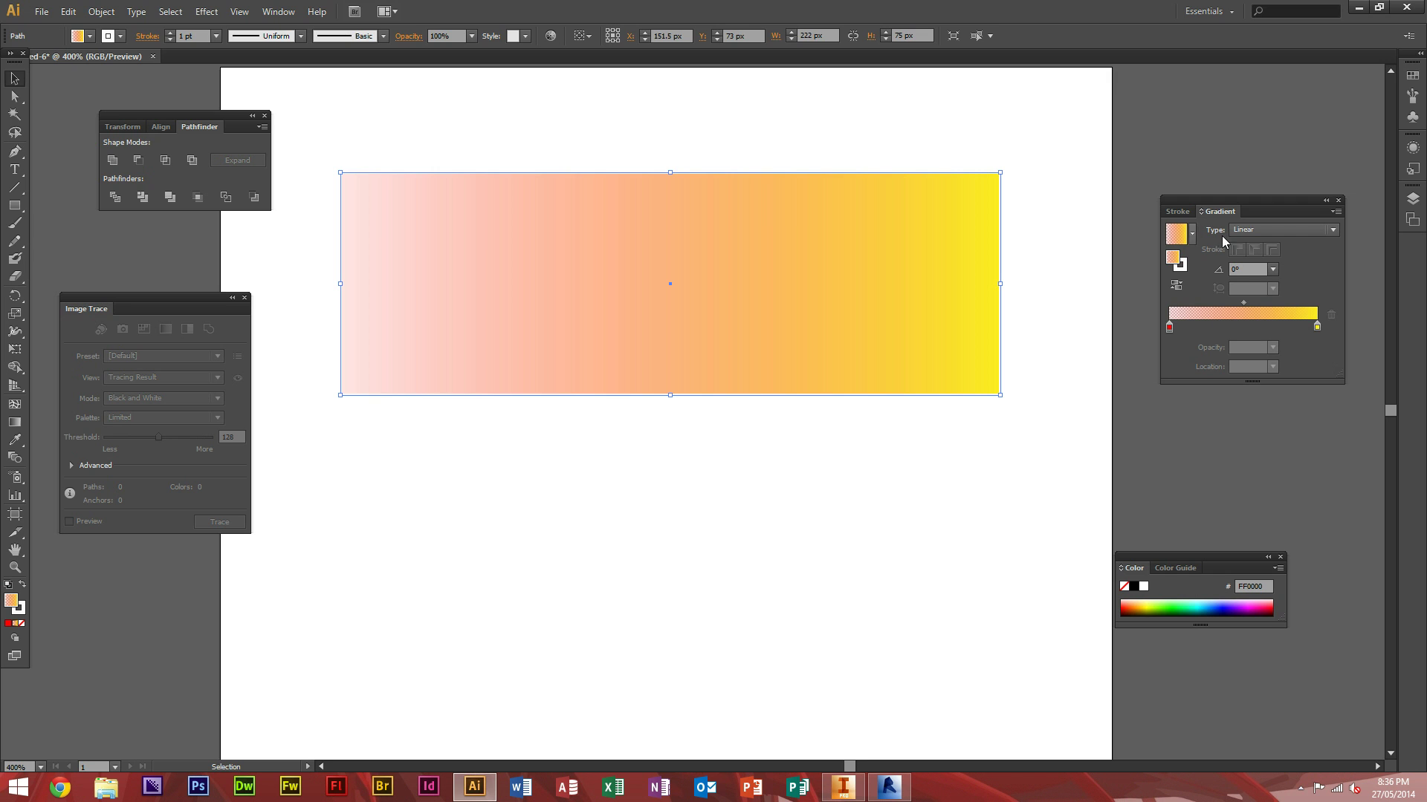
click(1263, 232)
click(1257, 261)
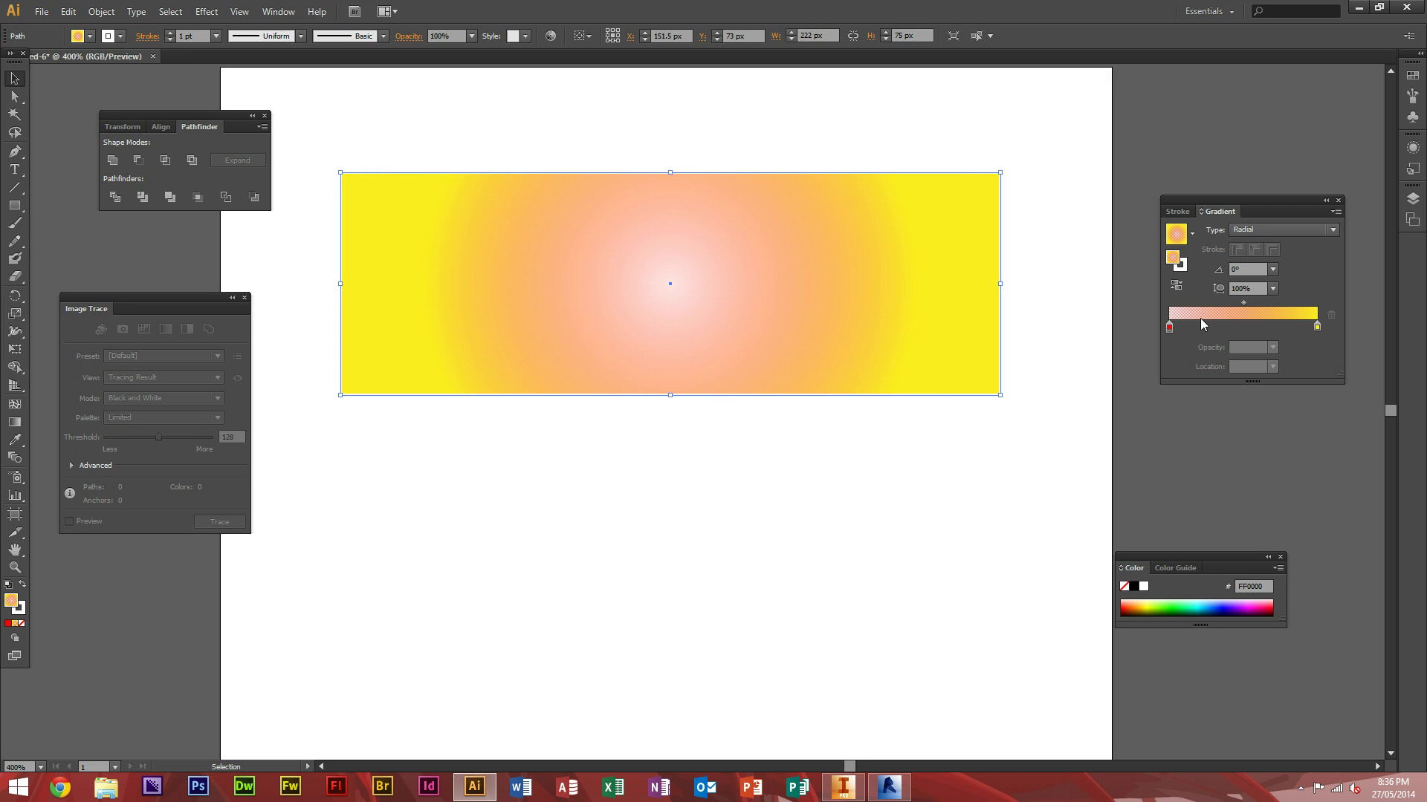
Set the red gradient stop's opacity to 100% and check the glowing result
click(1170, 328)
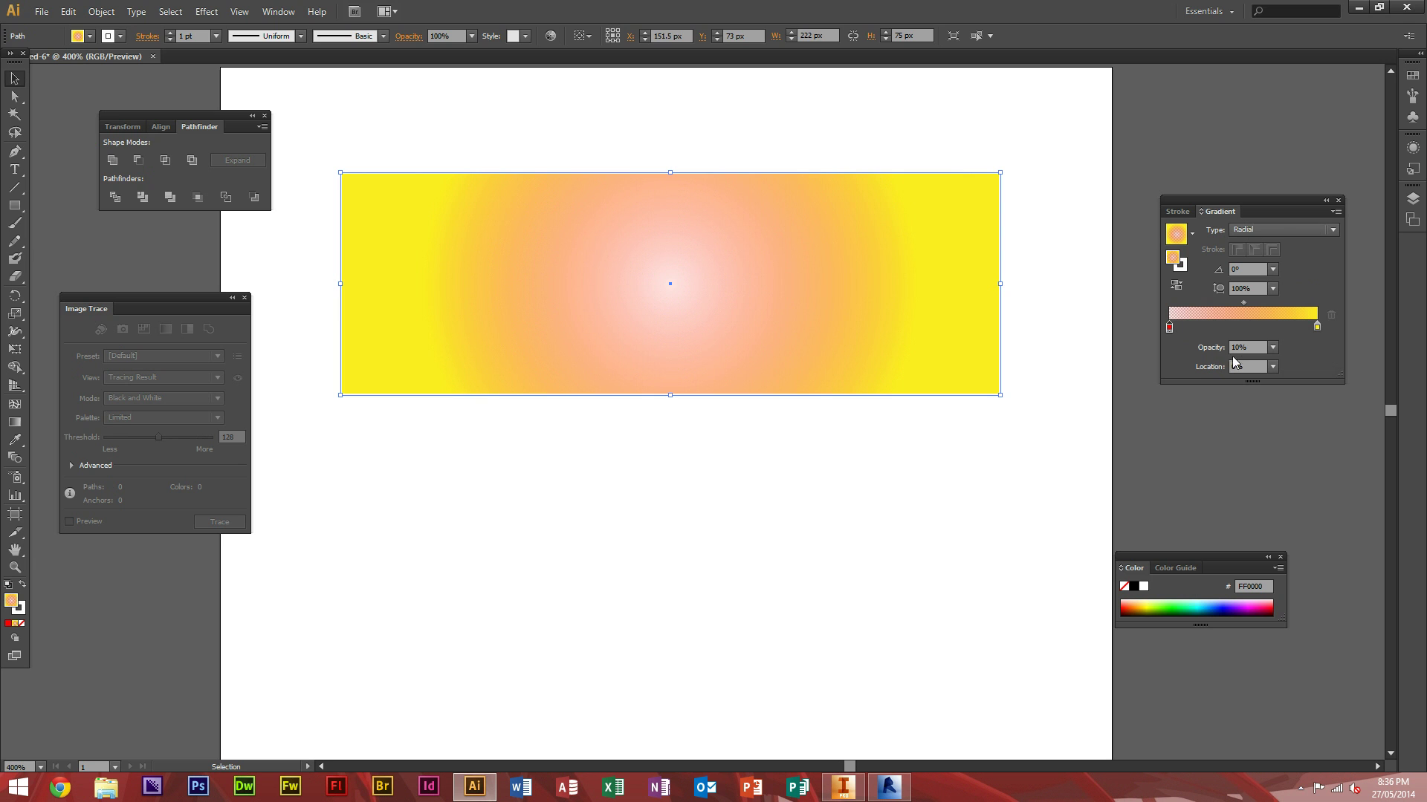
click(1273, 348)
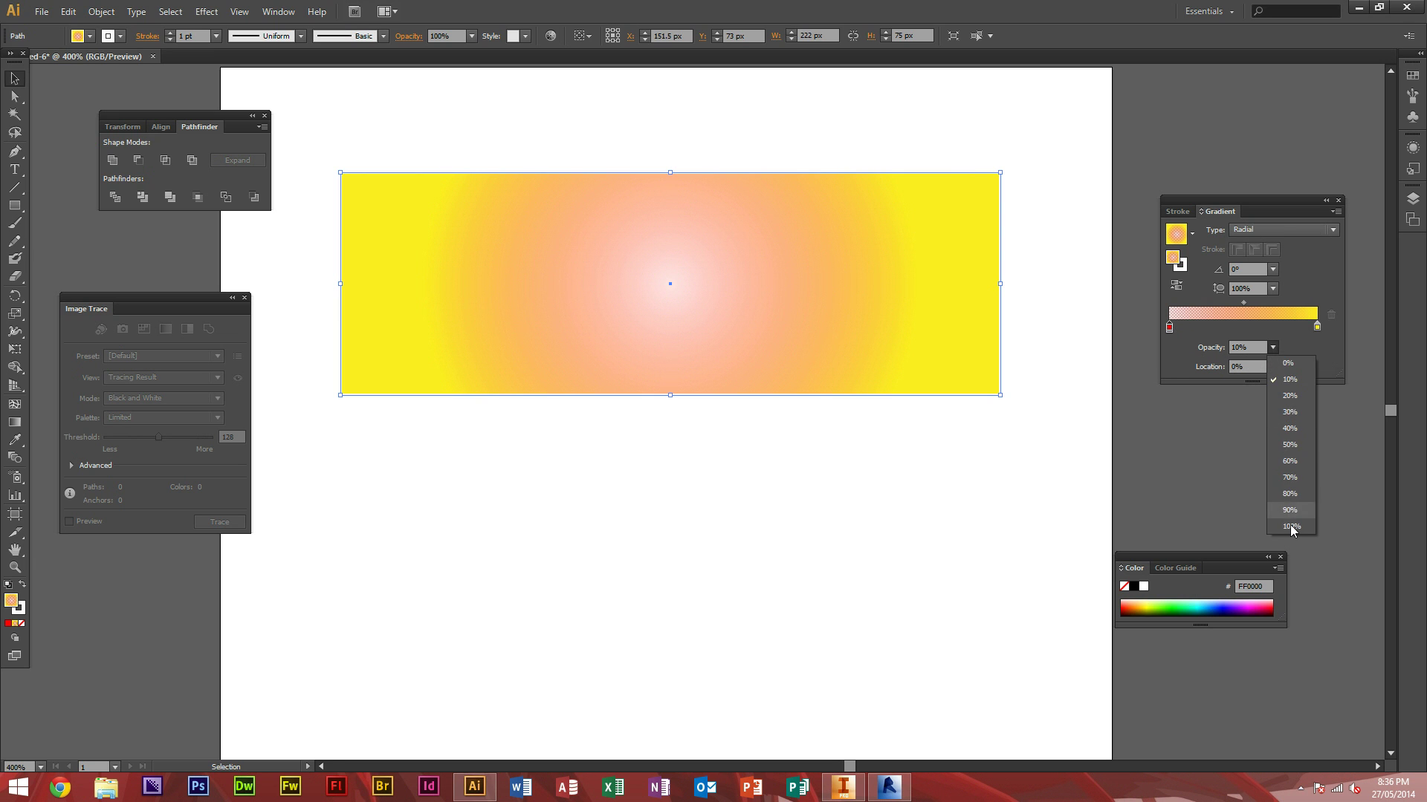
click(1292, 527)
click(1305, 429)
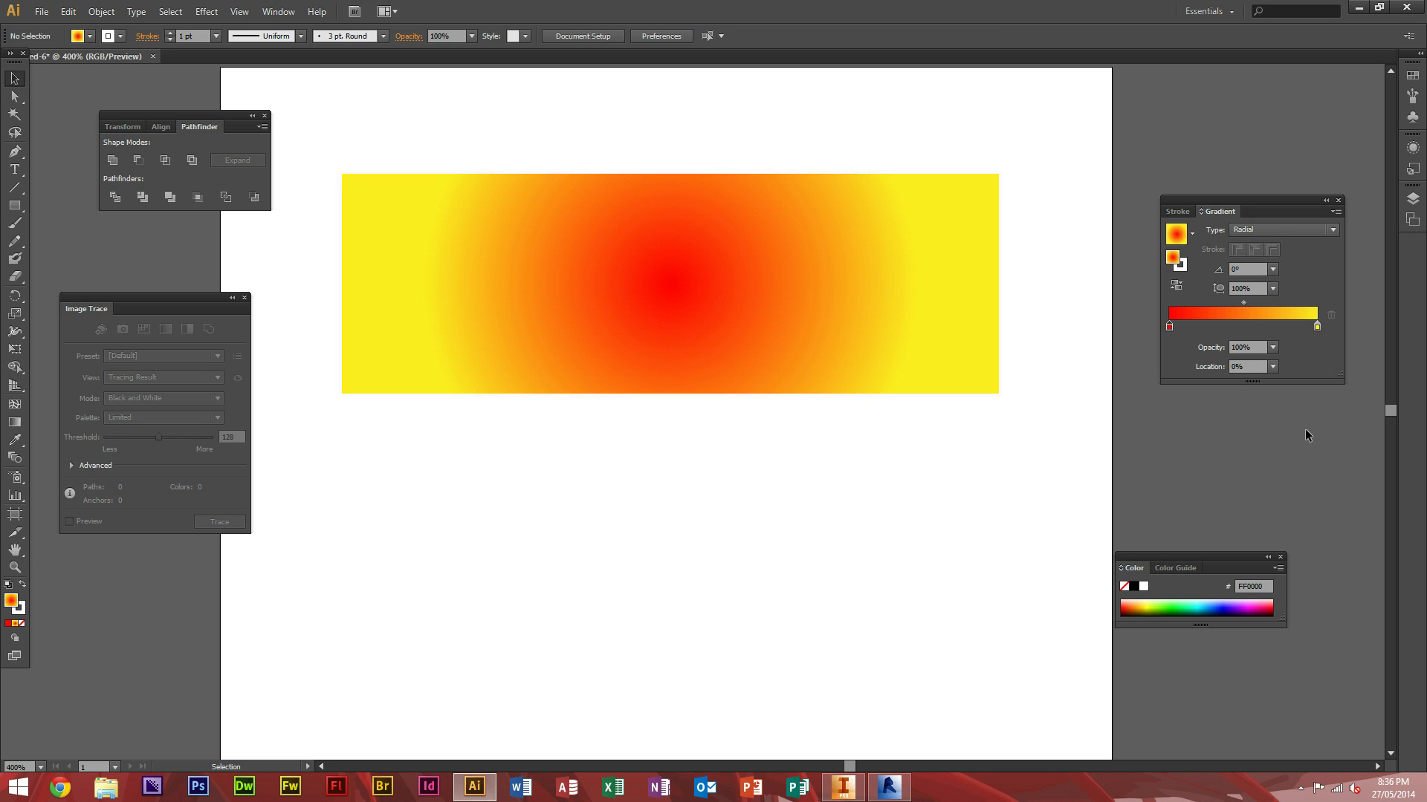
click(805, 316)
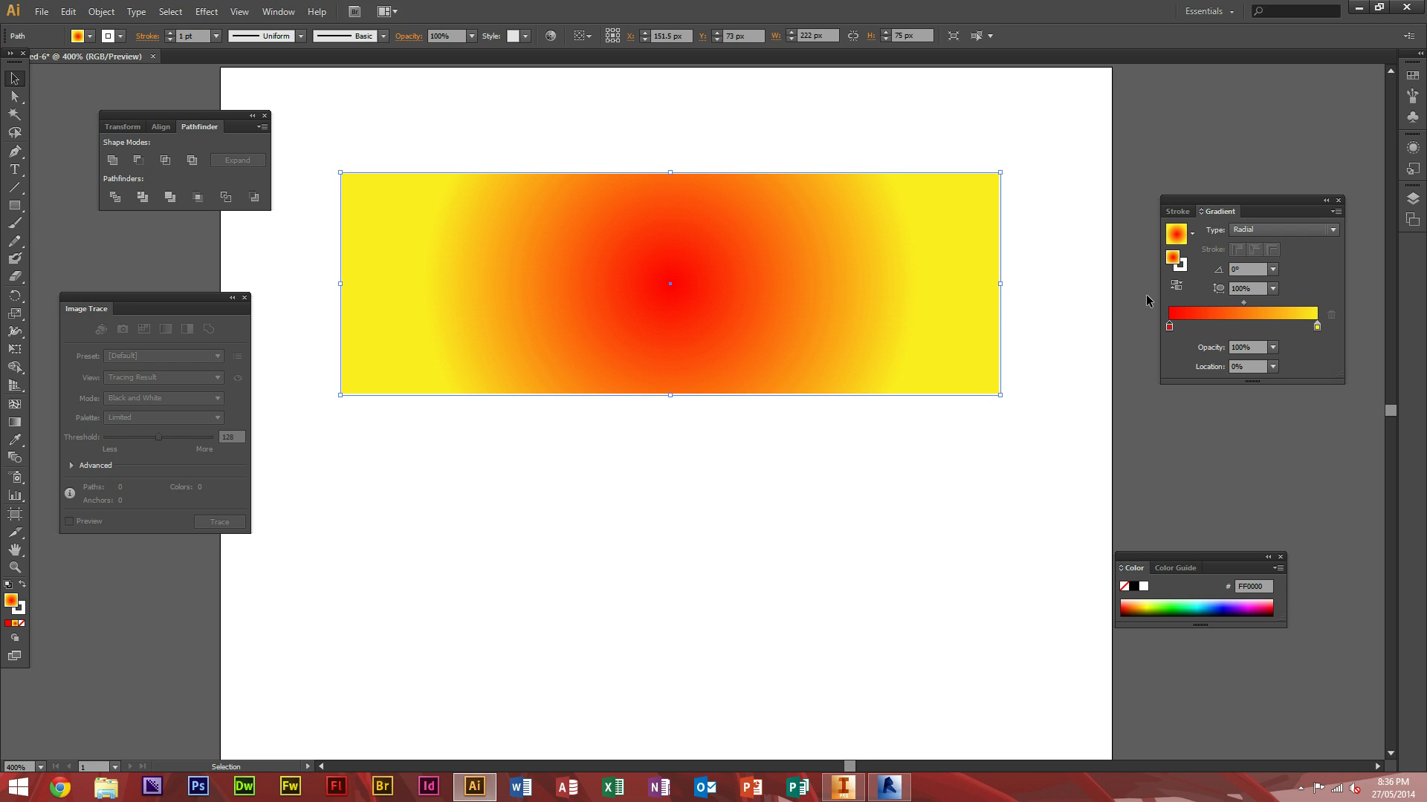
Change the gradient type from Radial to Linear, both as default and on the rectangle
click(1143, 411)
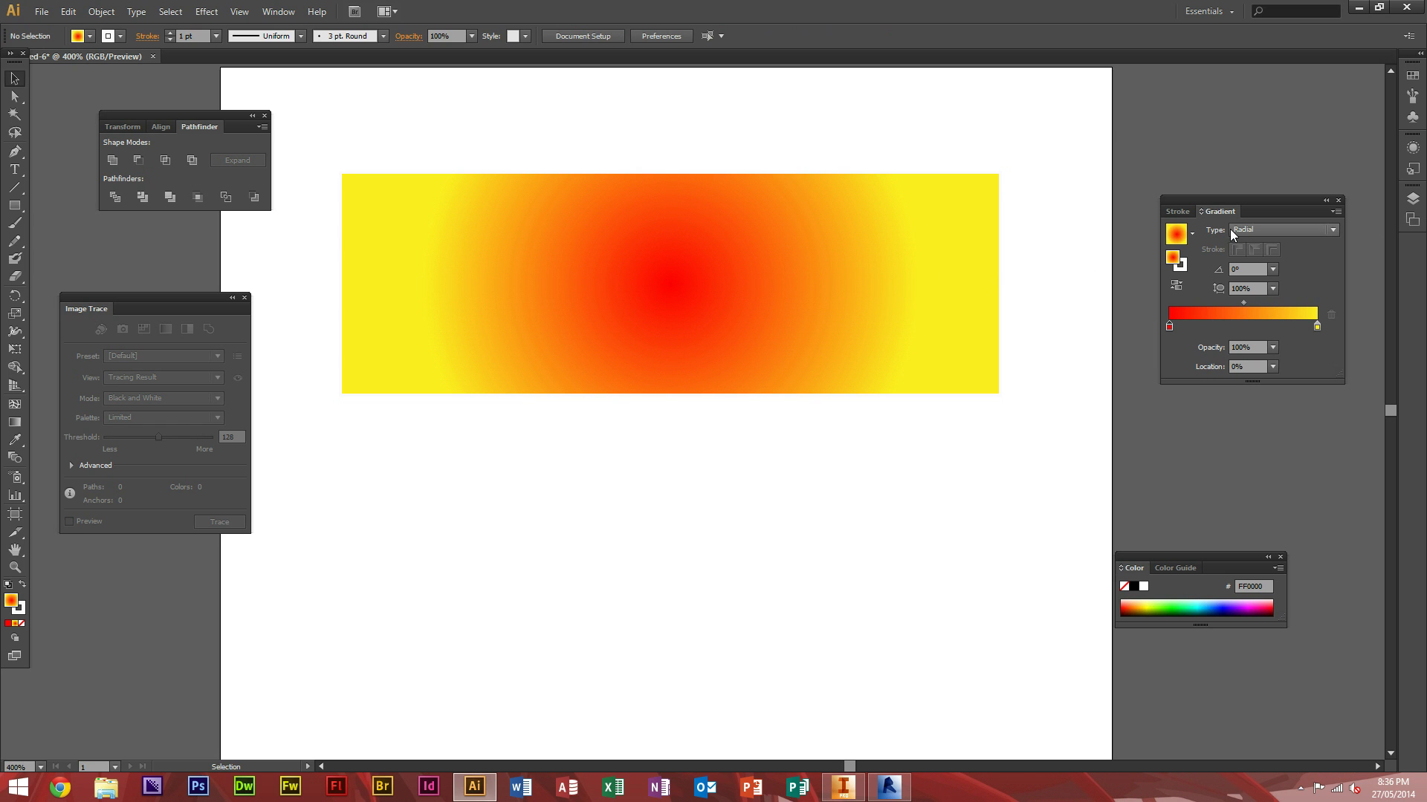
click(1248, 230)
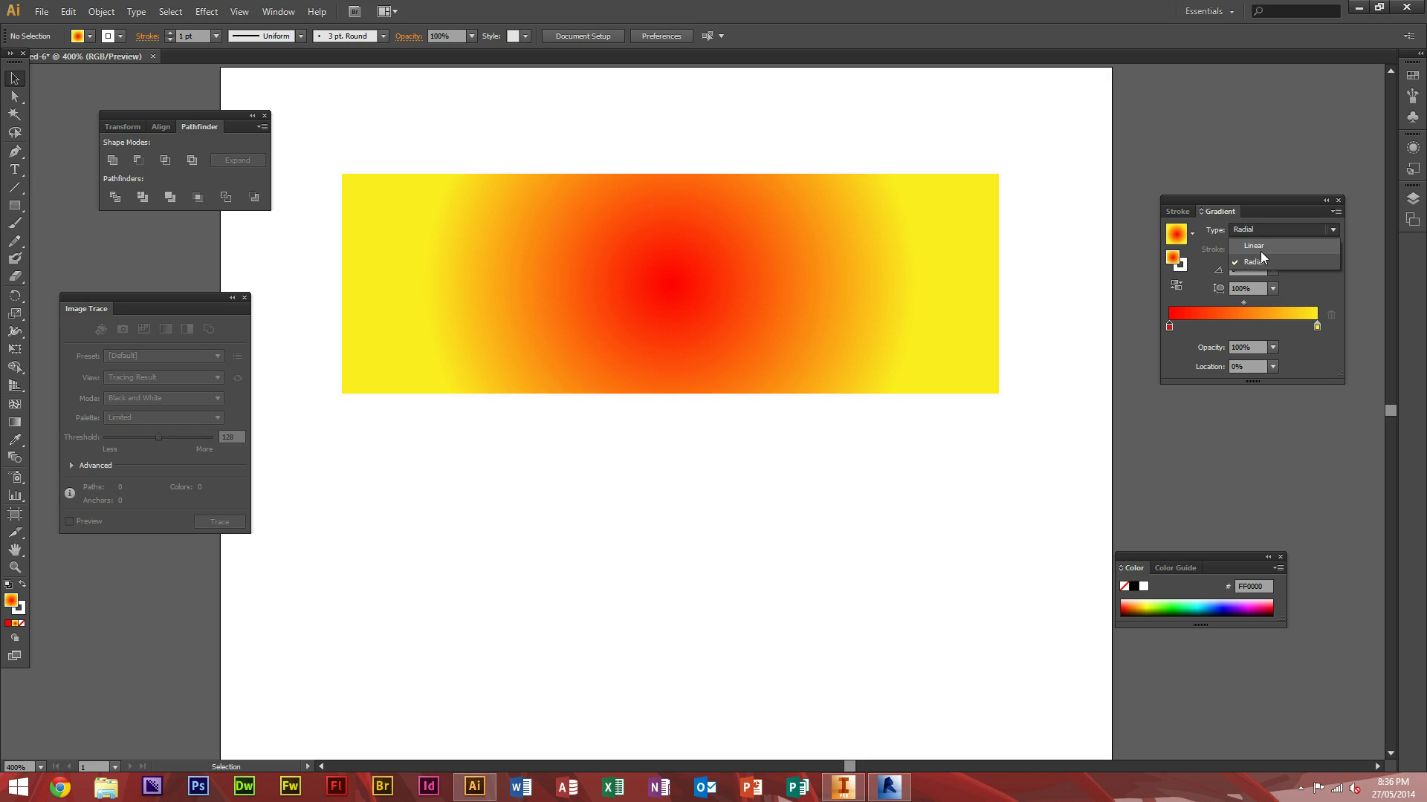
click(1251, 245)
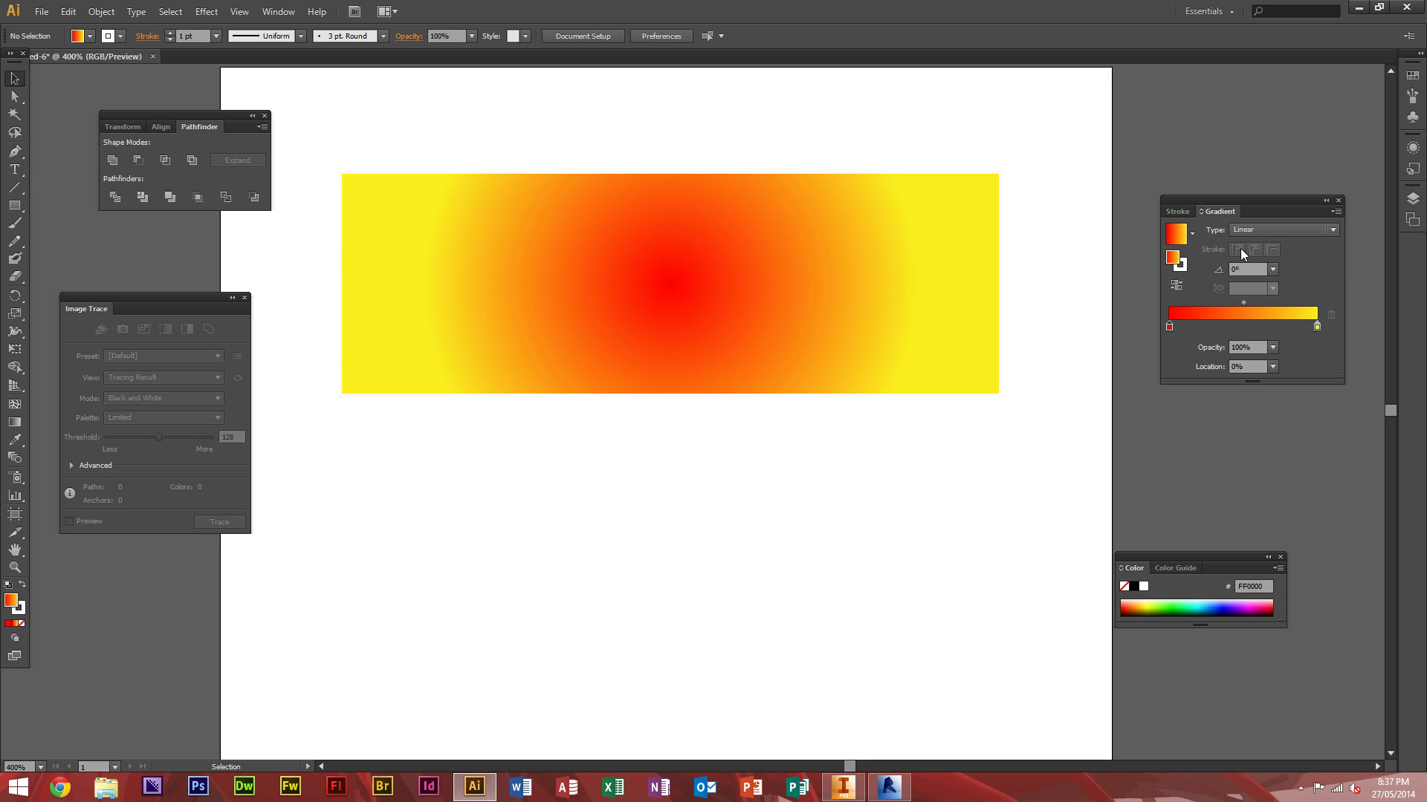
click(919, 297)
click(1255, 230)
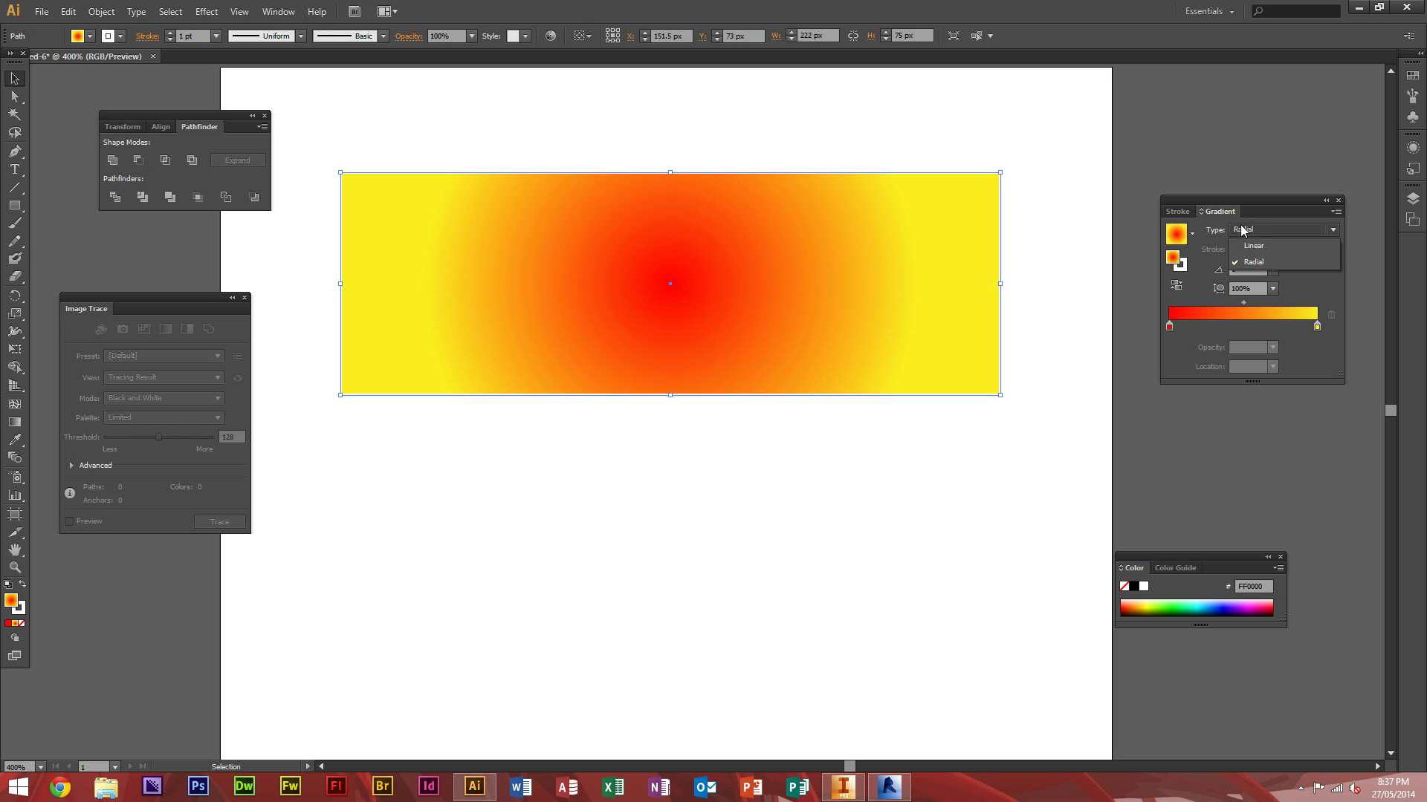
click(1240, 245)
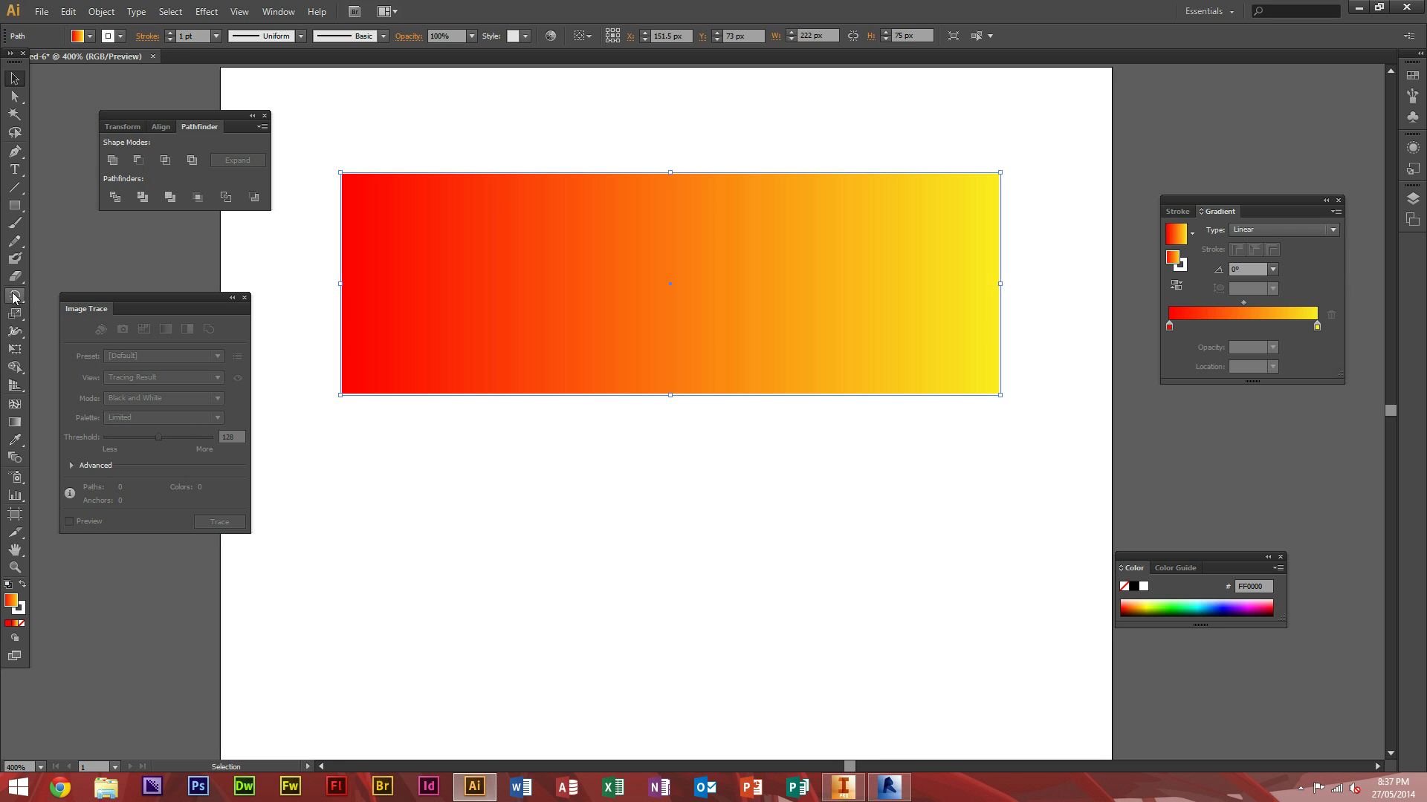
Drag the Gradient tool across the rectangle to angle it 159°, yellow left to red lower right
click(14, 422)
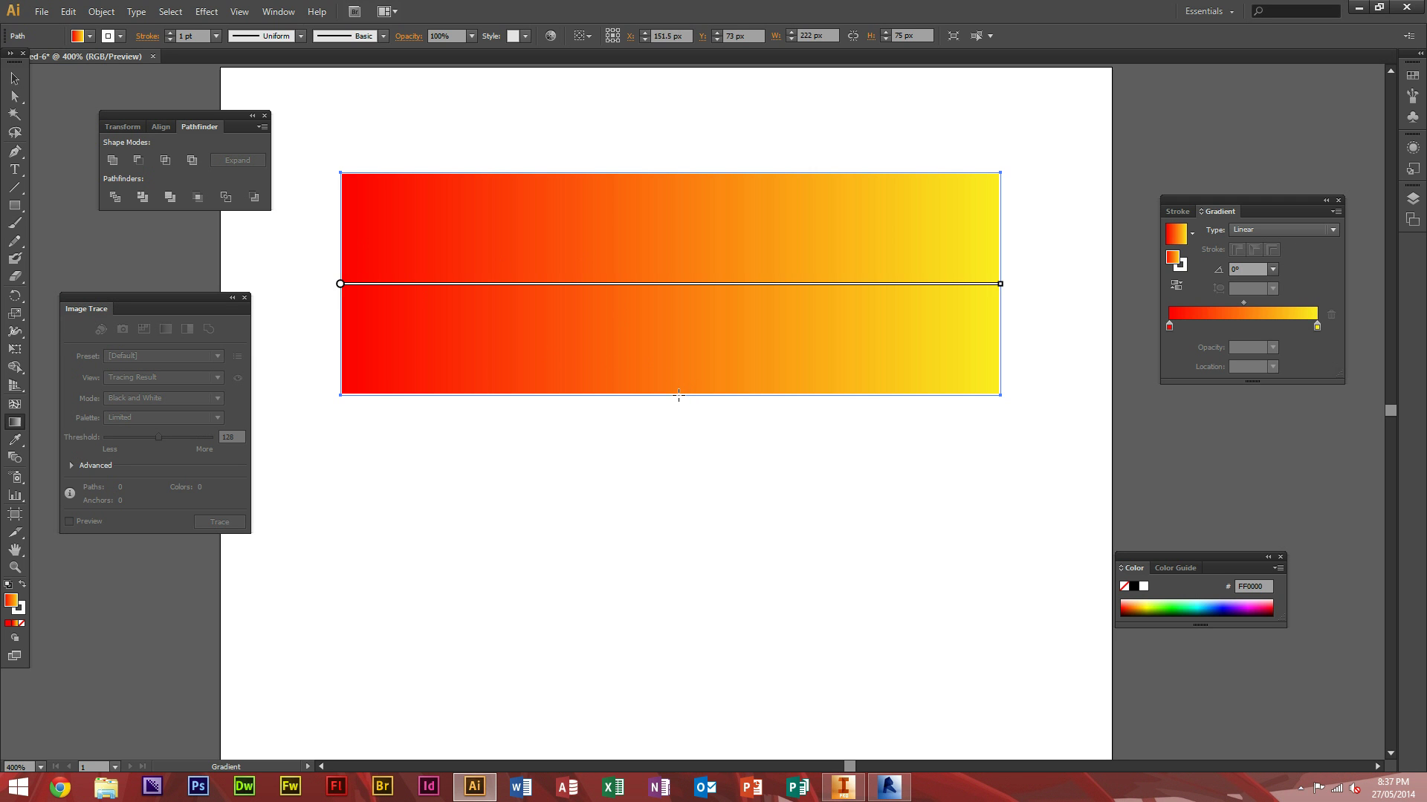
drag(678, 394, 676, 171)
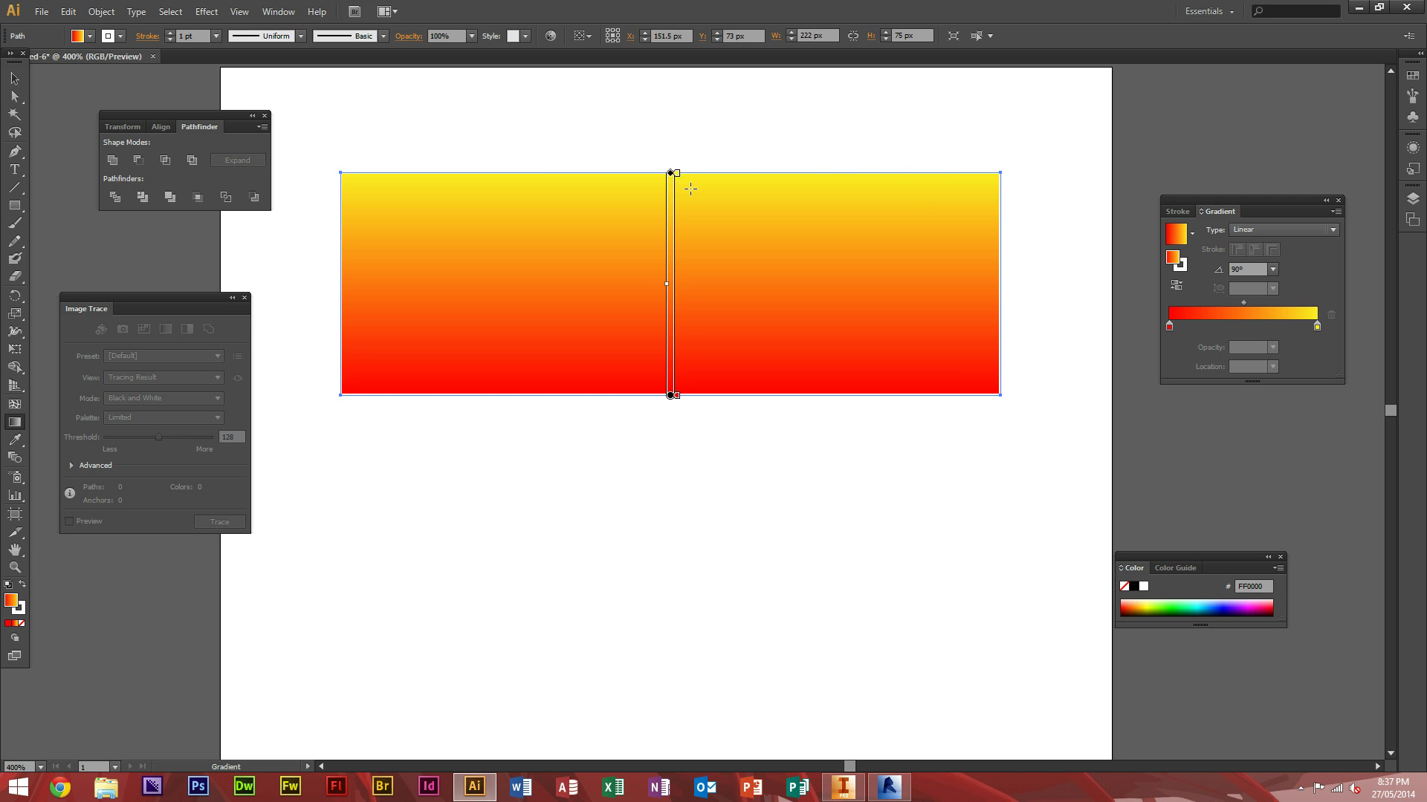
drag(980, 379, 383, 176)
drag(379, 337, 1013, 207)
drag(979, 402, 496, 217)
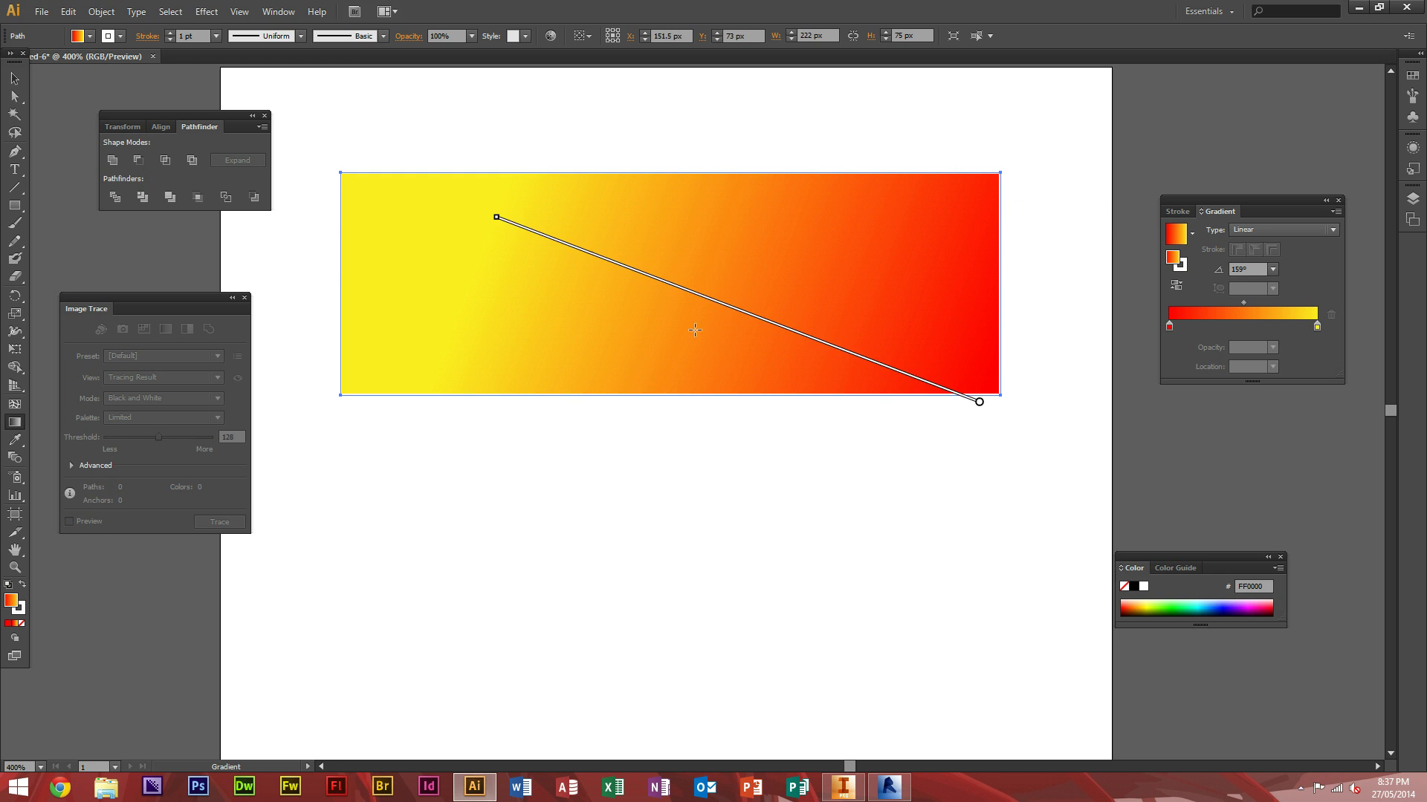
click(8, 80)
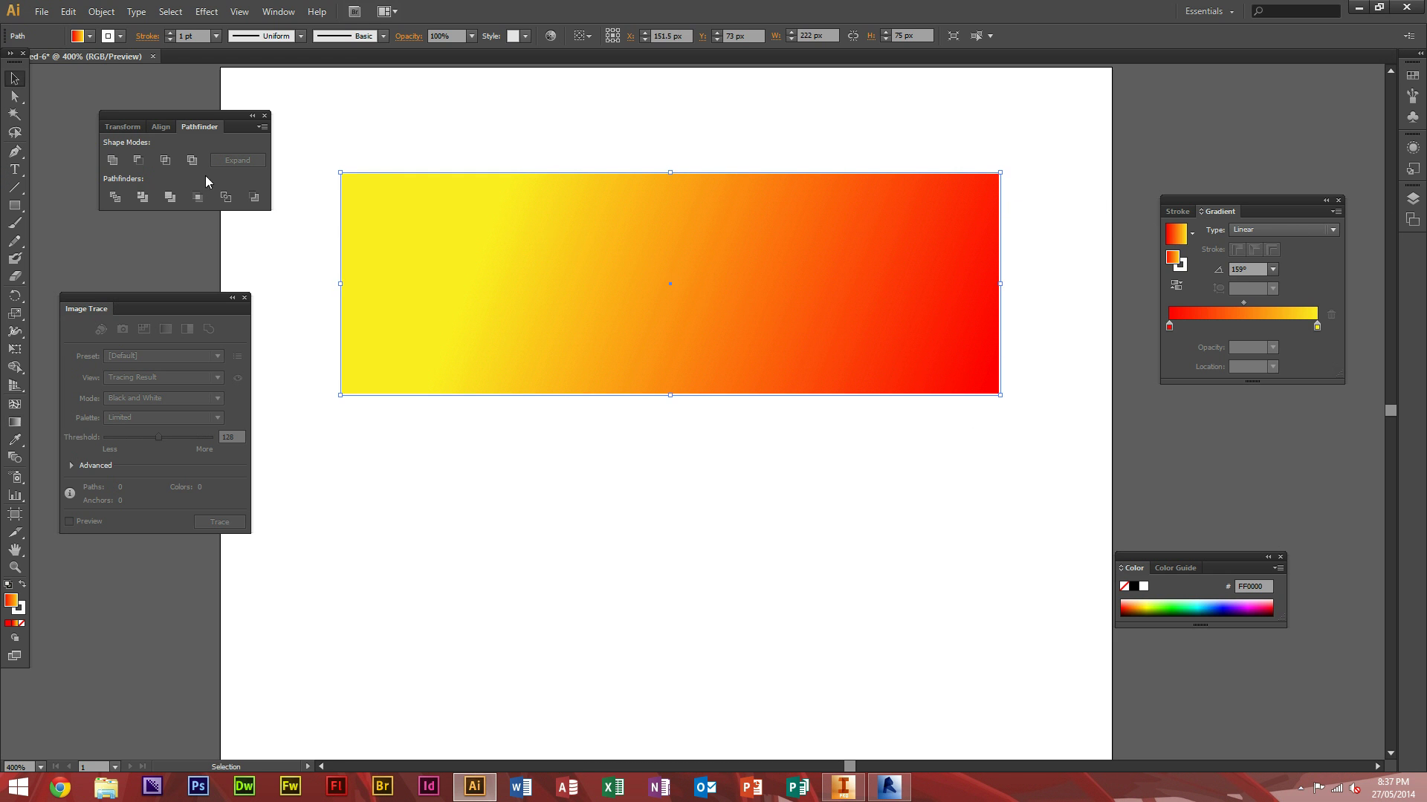
Make the gradient Radial and drag its red centre to the rectangle's left side at 32.4°
click(1278, 230)
click(1277, 245)
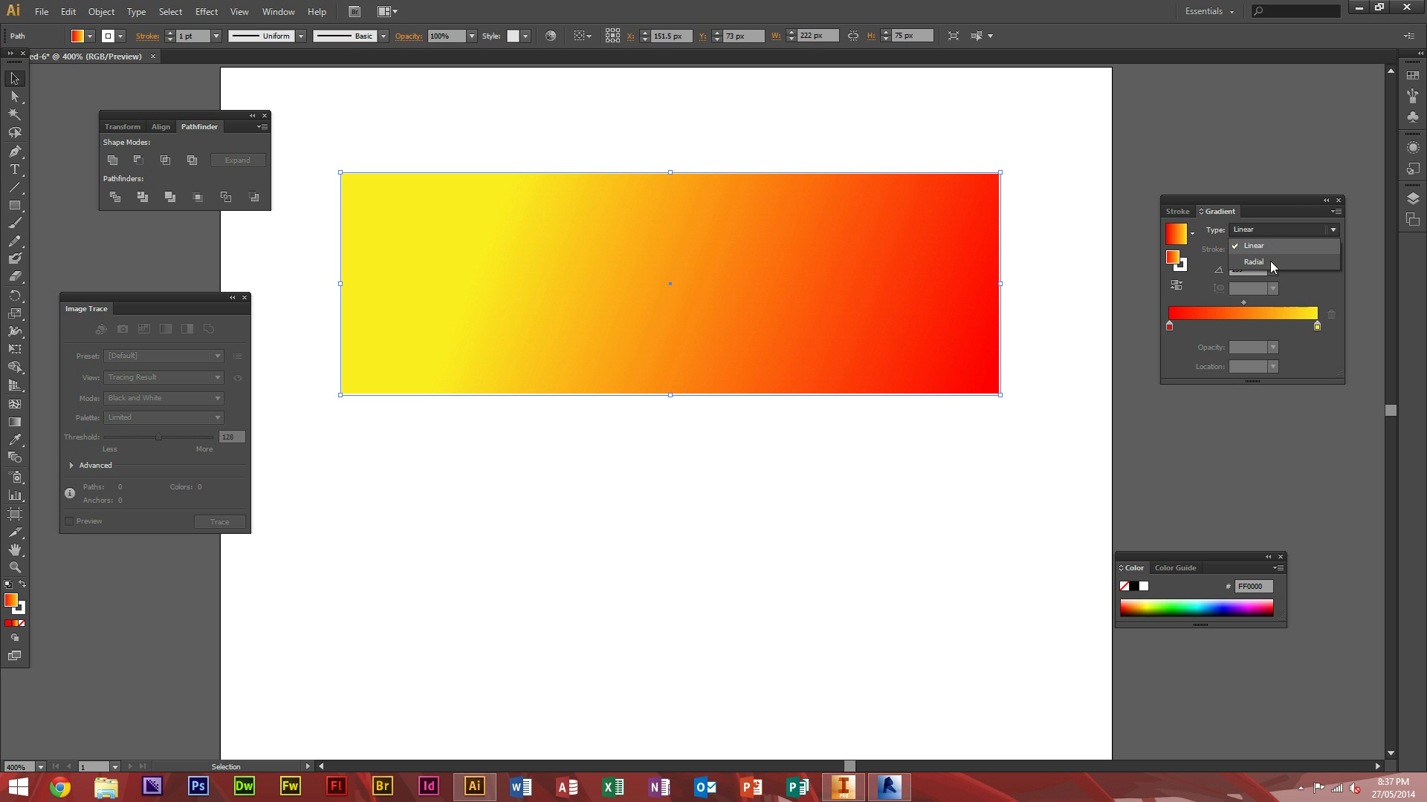
click(14, 422)
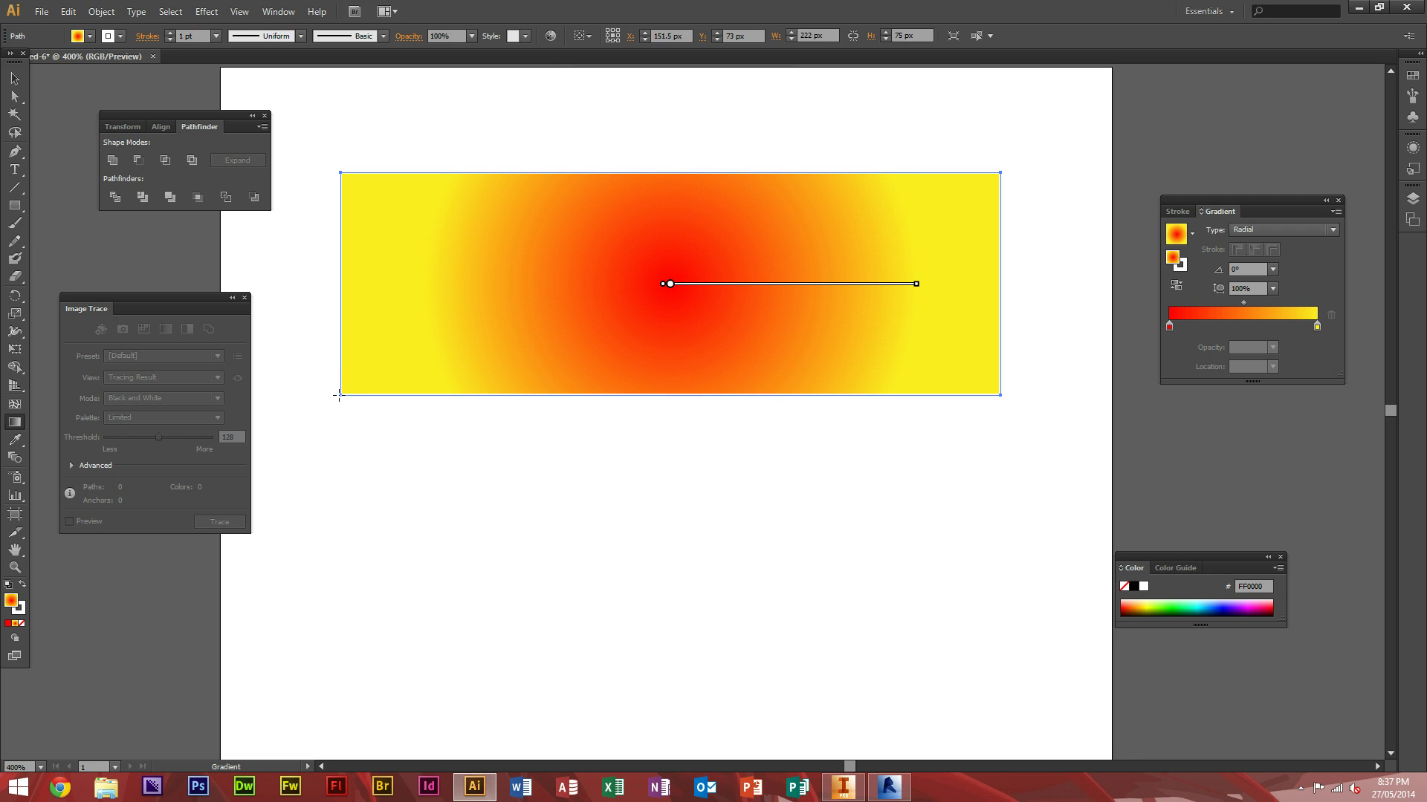
drag(339, 395, 742, 239)
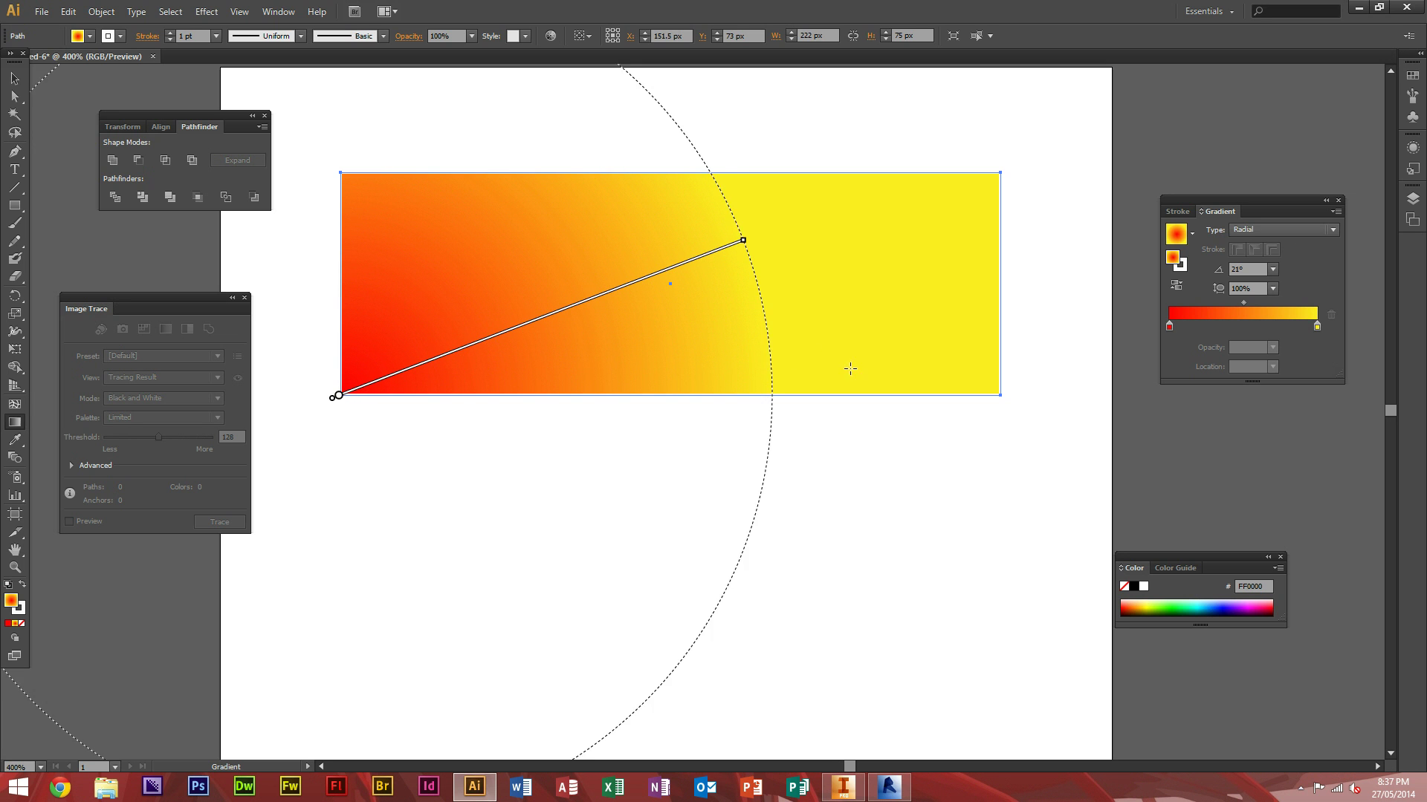
drag(927, 287, 678, 268)
drag(407, 298, 597, 179)
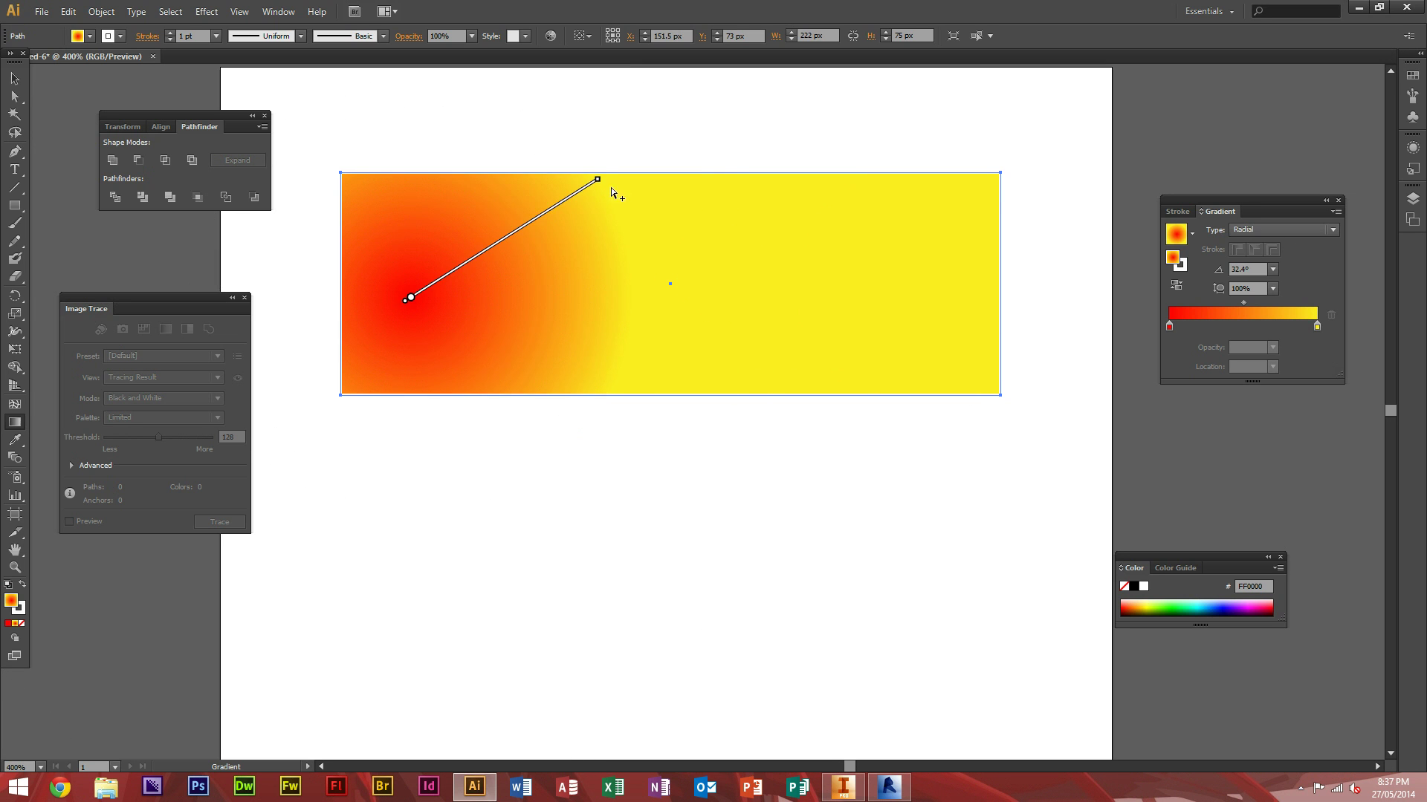
click(15, 78)
click(441, 423)
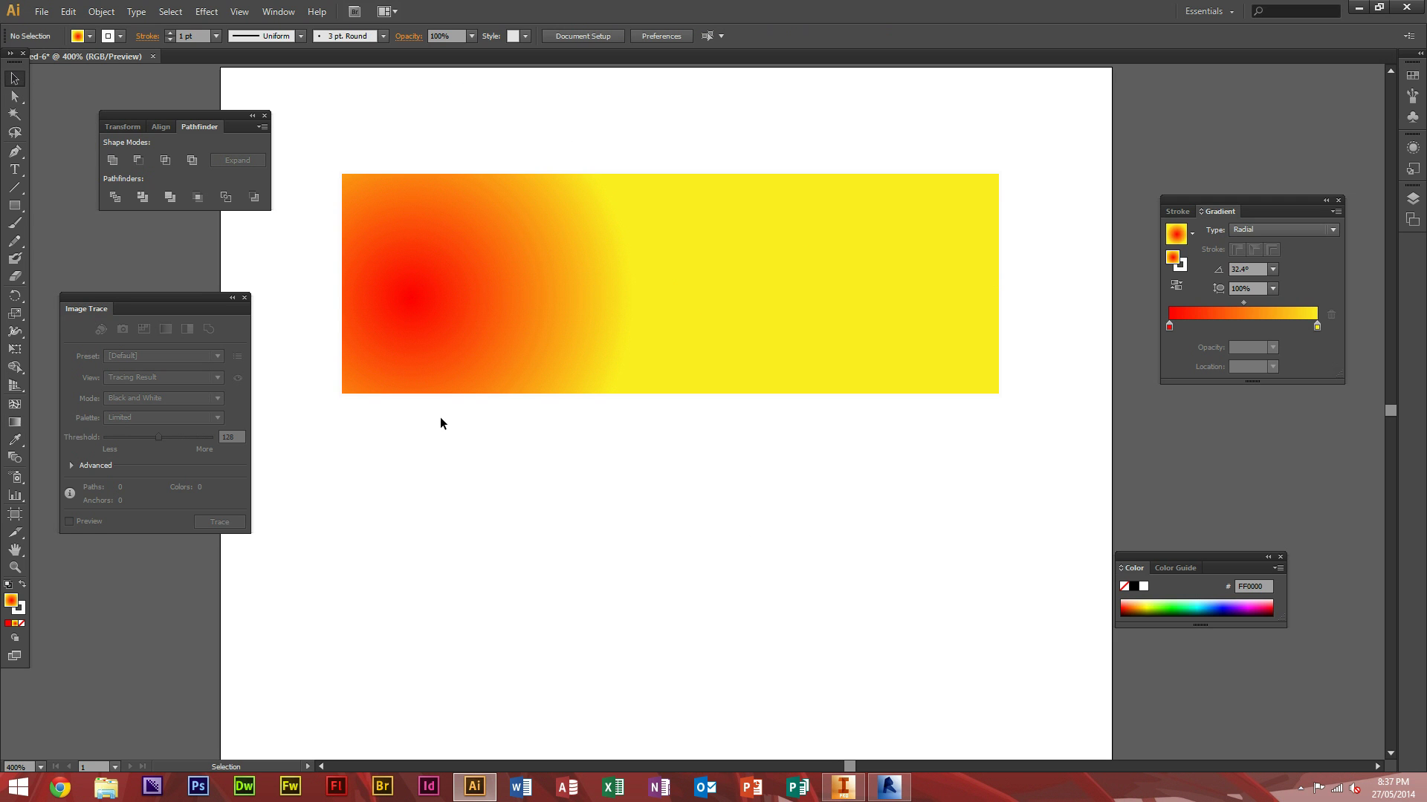